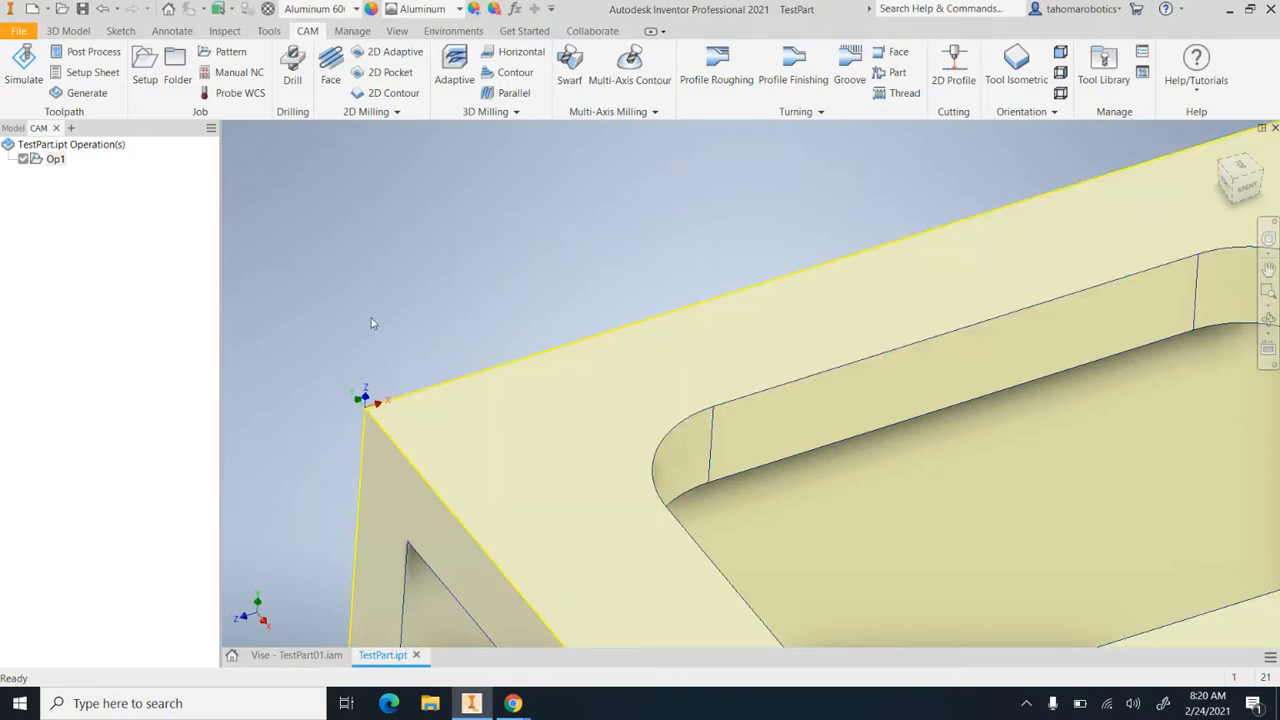
Examine the test part's rectangular pocket, bore and four holes, and how the part sits in the vise assembly
scroll(407, 336, down, 5)
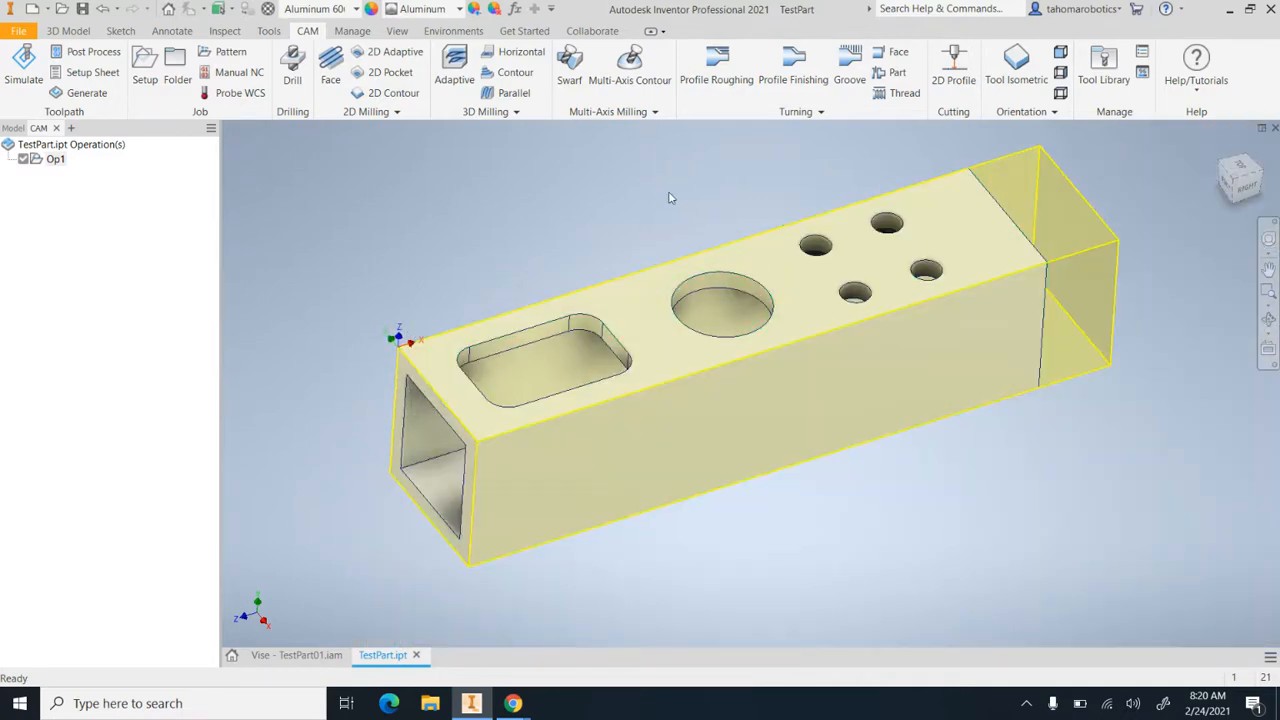
mouse_move(673, 272)
shift+middle_down()
mouse_move(654, 243)
mouse_move(656, 254)
shift+middle_up()
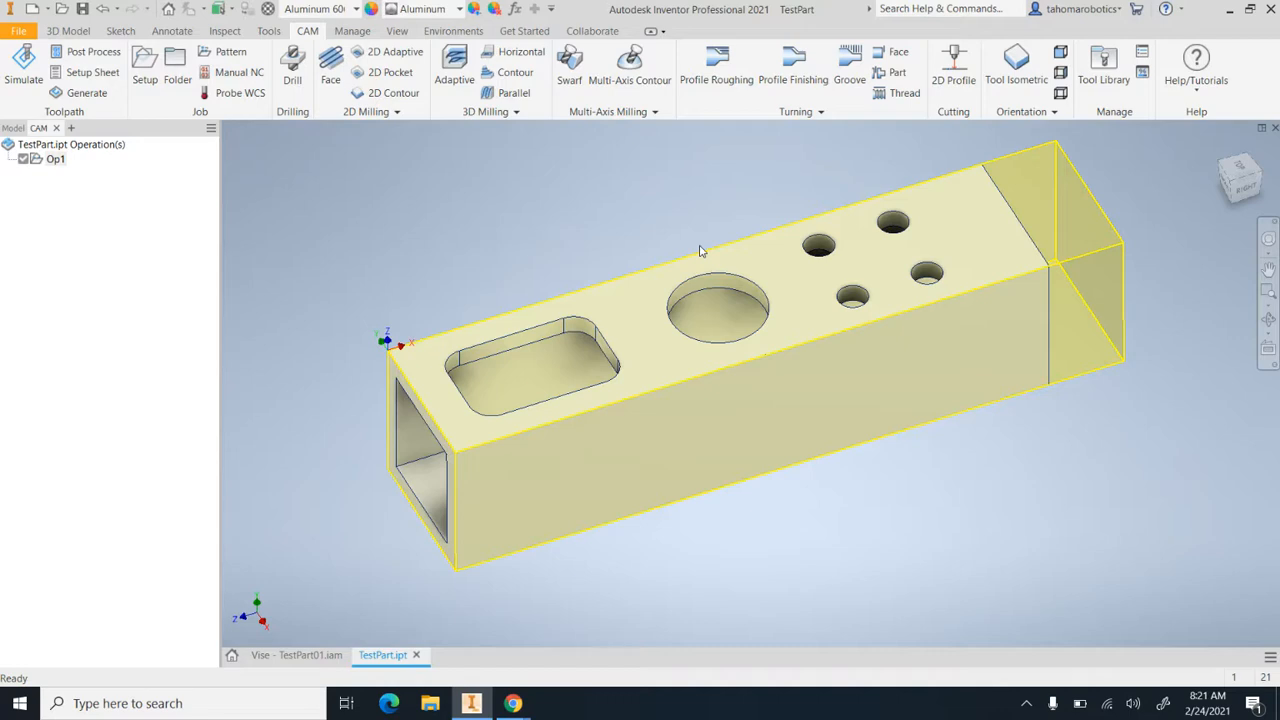
click(318, 658)
scroll(808, 349, up, 5)
mouse_move(933, 306)
shift+middle_down()
mouse_move(878, 323)
mouse_move(922, 331)
mouse_move(938, 298)
shift+middle_up()
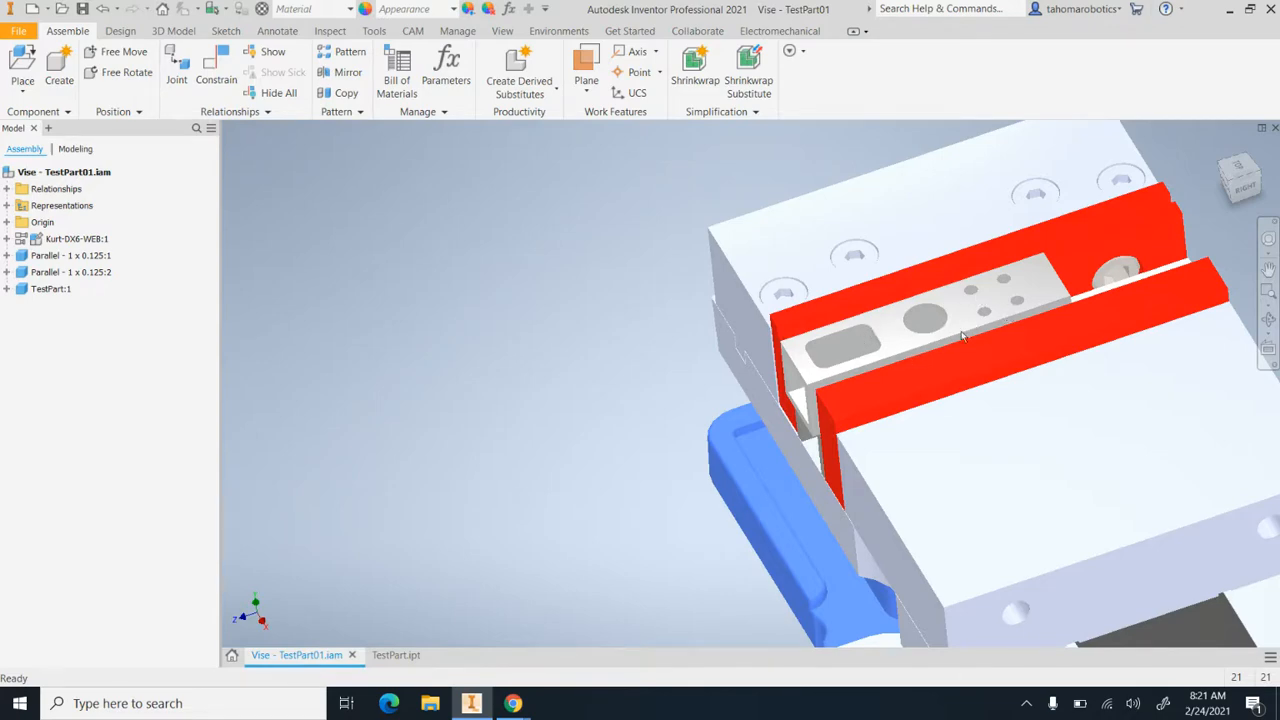
click(940, 338)
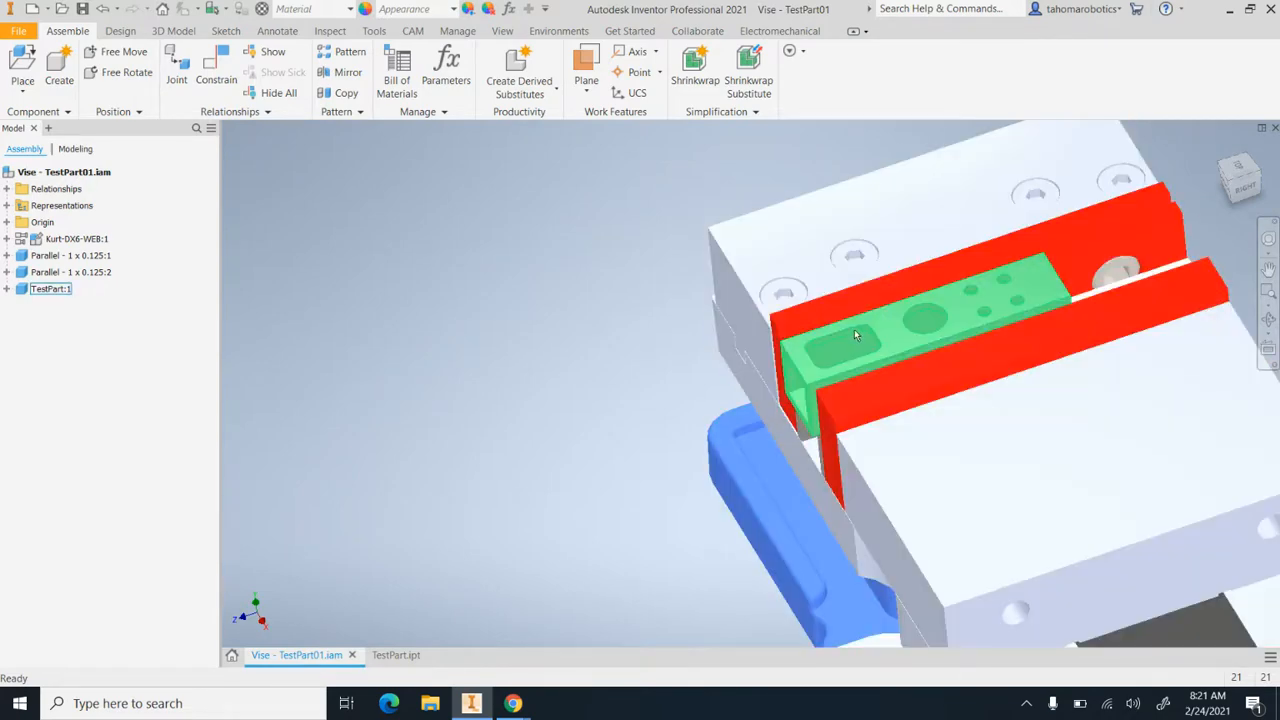
click(386, 656)
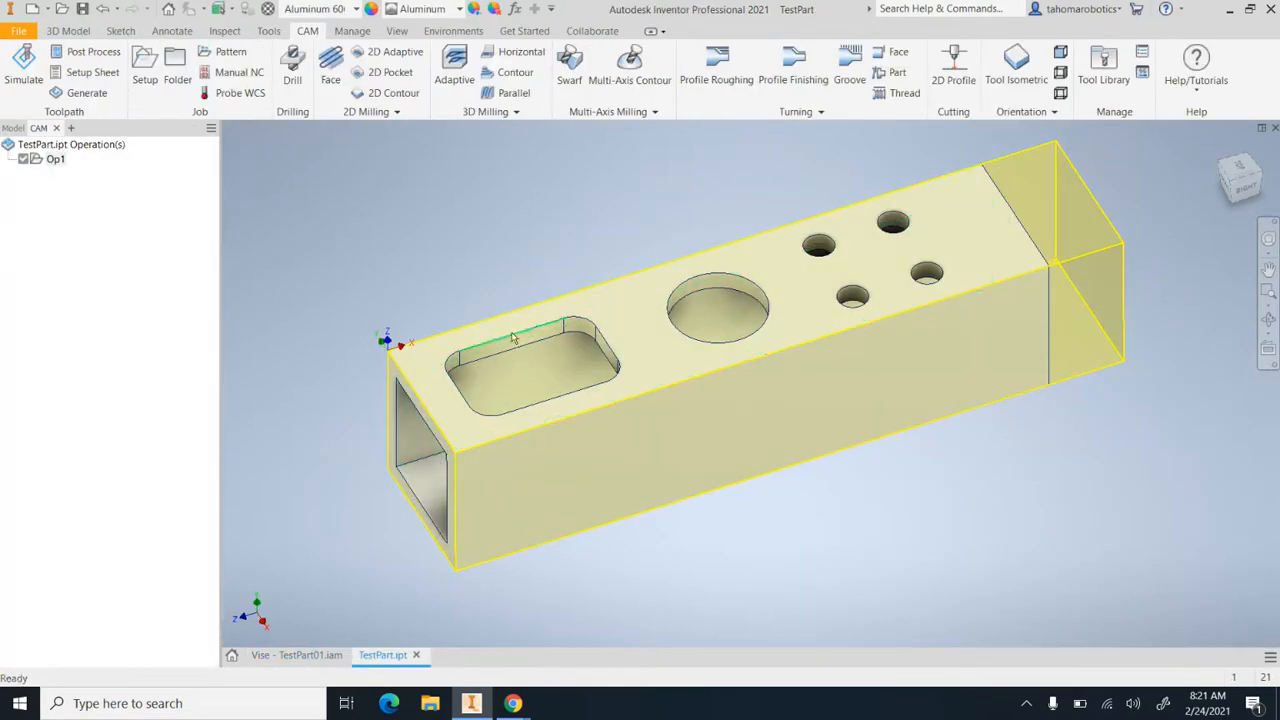
scroll(557, 332, up, 4)
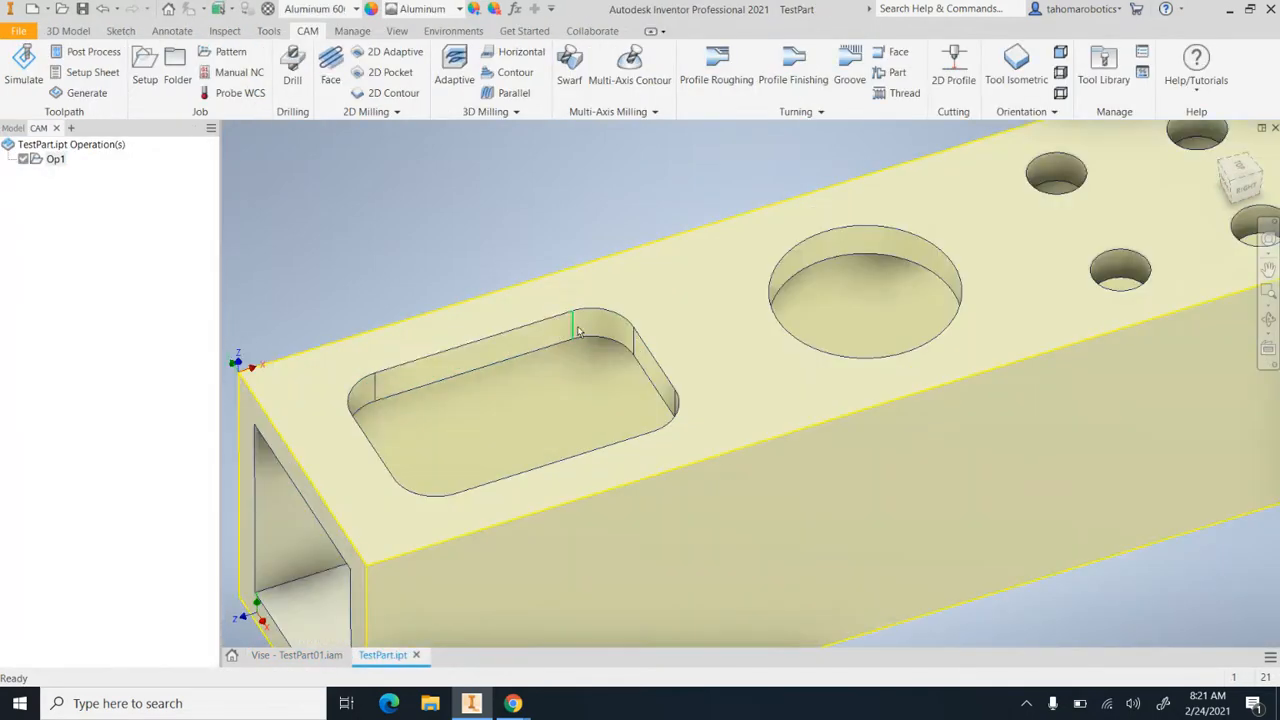
scroll(578, 331, down, 3)
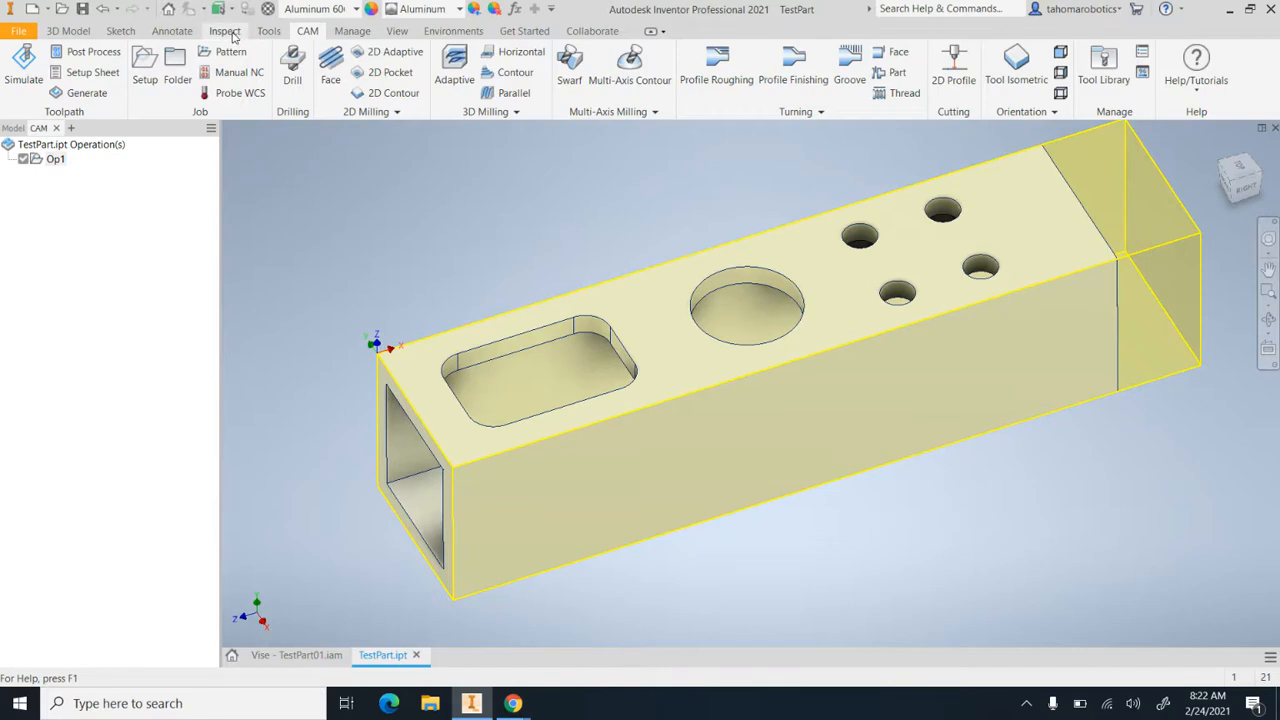
Measure the diameter of one of the four small holes on the part's top face
click(225, 31)
click(28, 66)
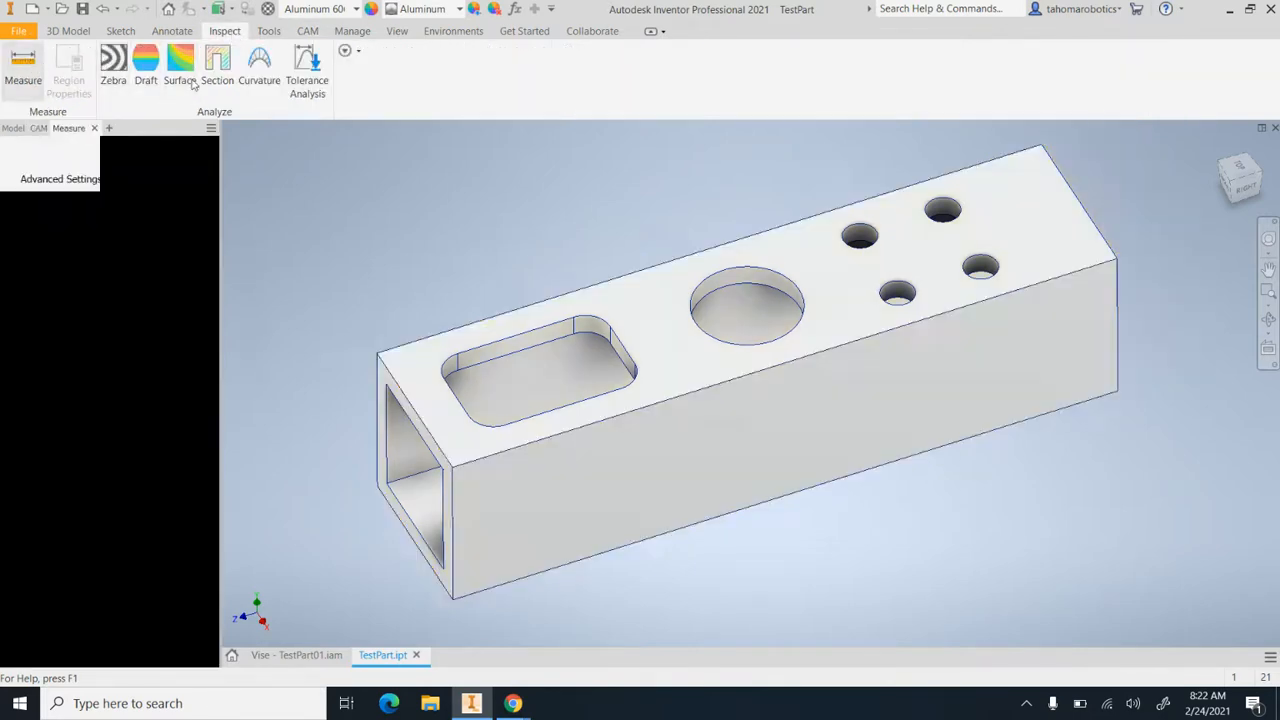
click(935, 203)
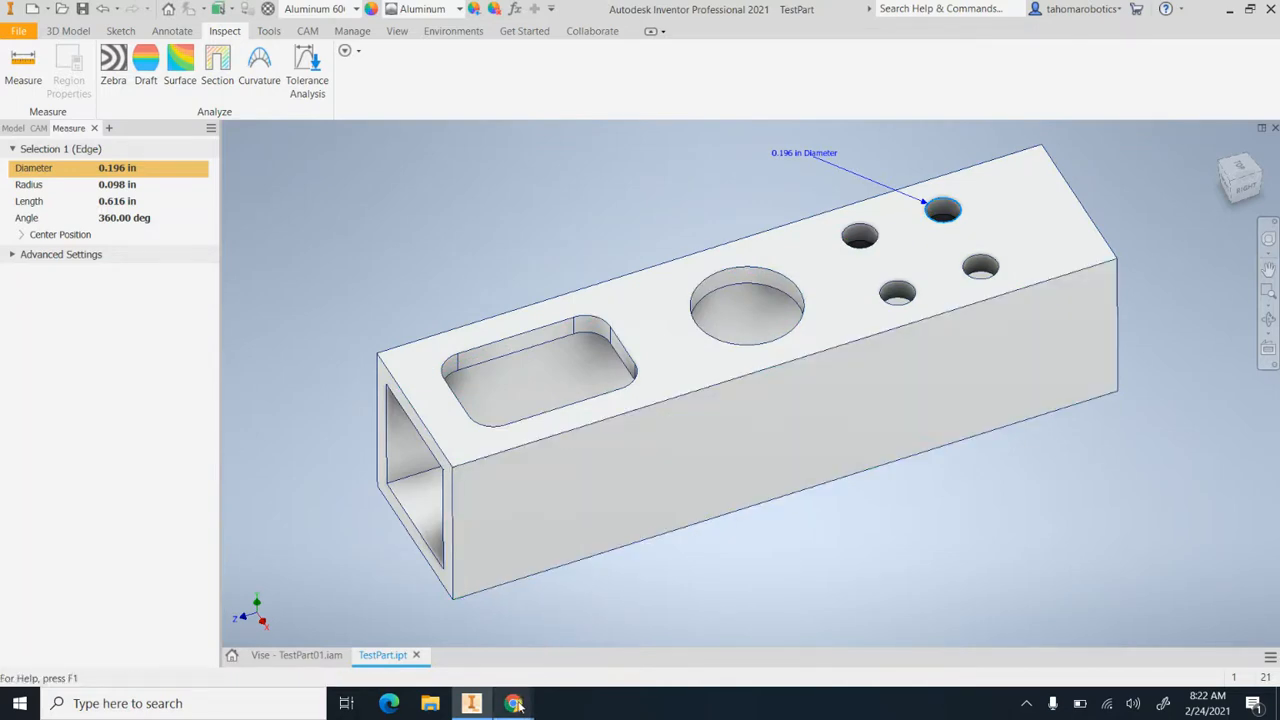
Switch to Chrome, look up the measured hole size in the Physics Instrument Shop tap drill chart, and return to Inventor
mouse_move(514, 704)
click(474, 668)
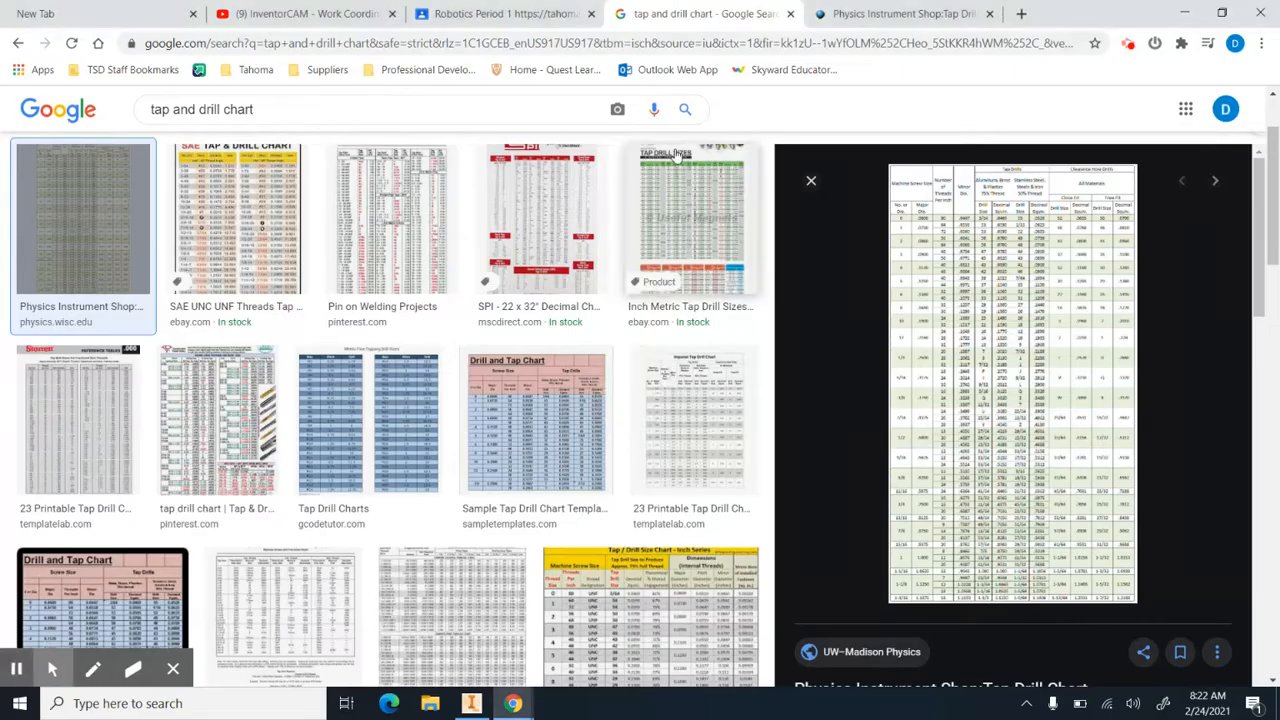
click(836, 18)
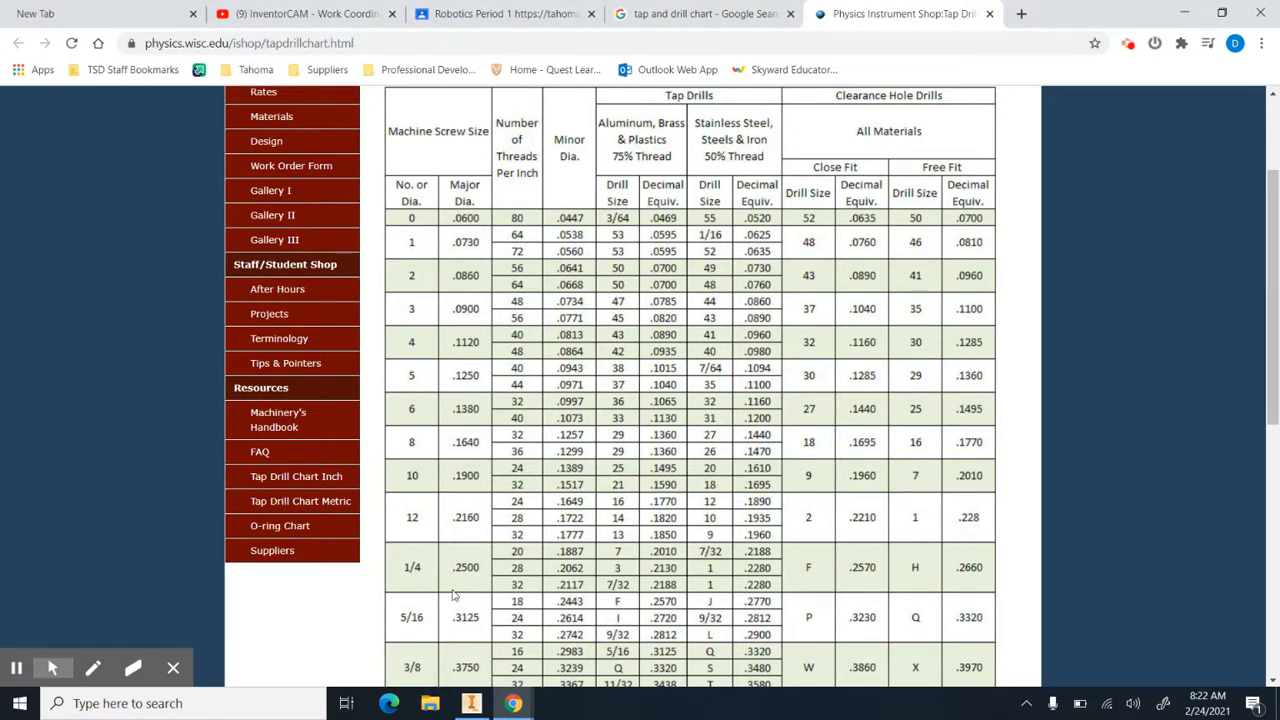
click(471, 703)
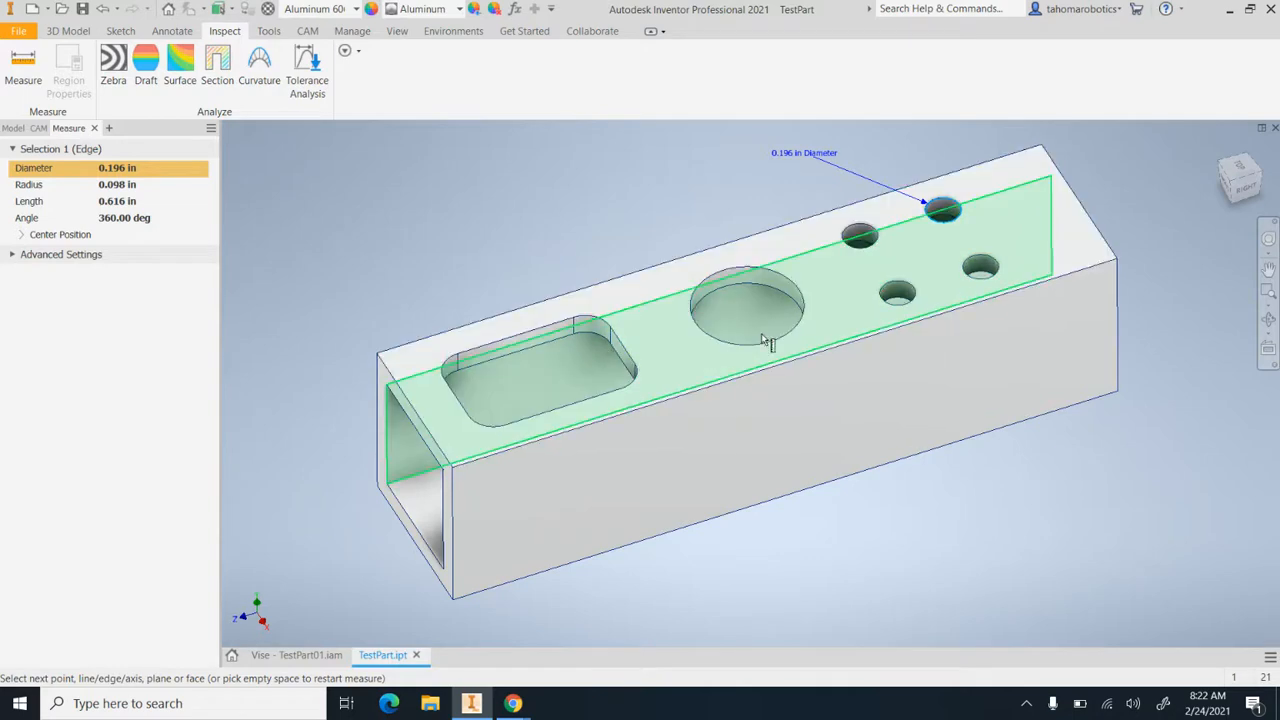
Start a Drill operation in the Op1 setup and open its tool selection
click(316, 33)
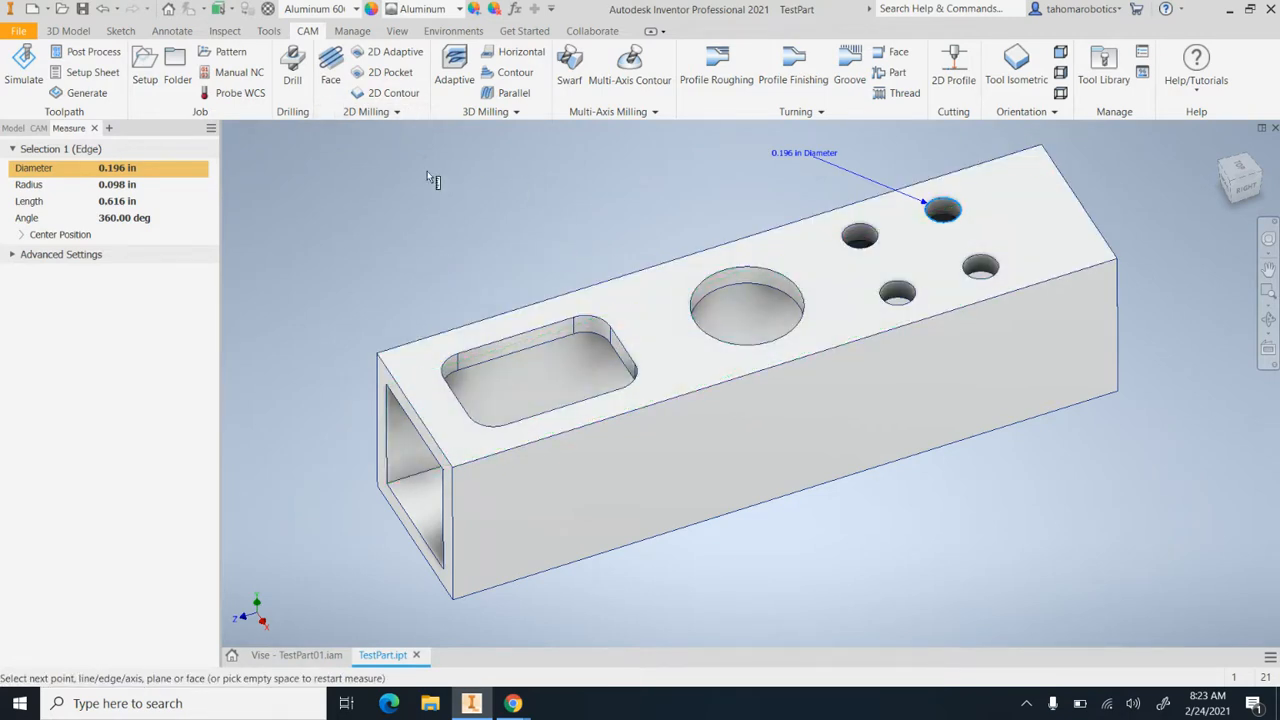
click(40, 129)
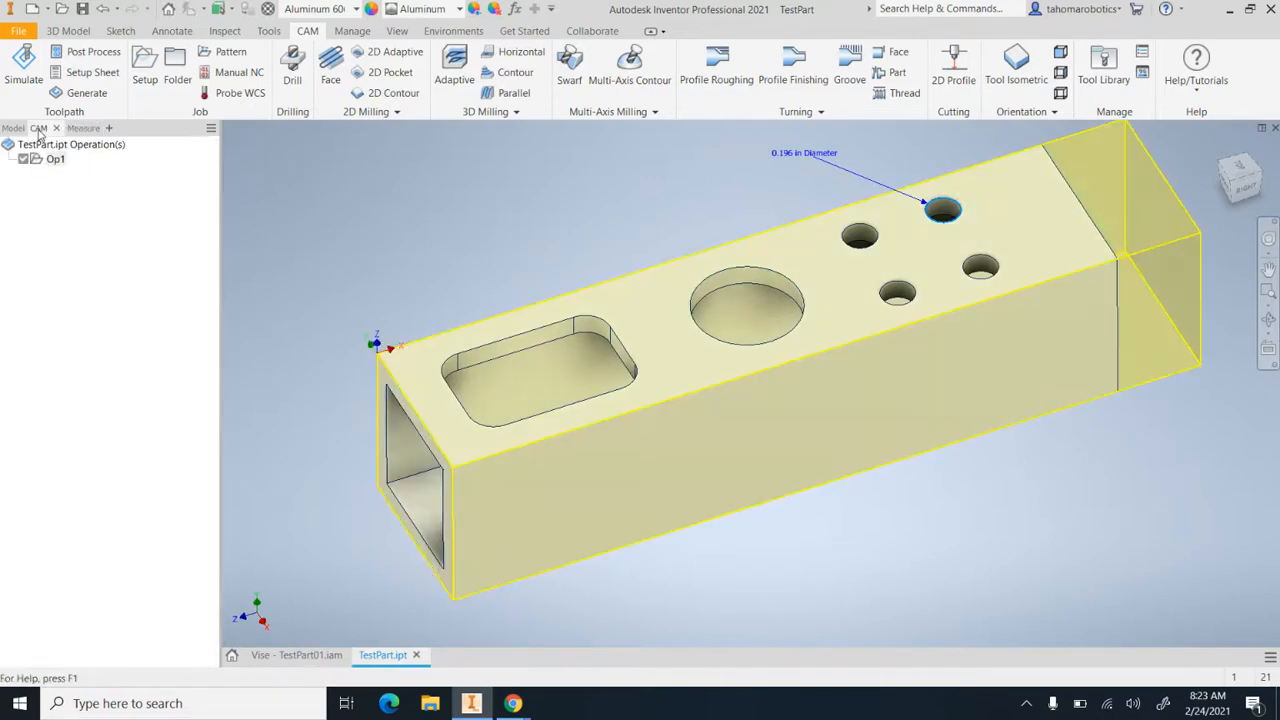
click(38, 163)
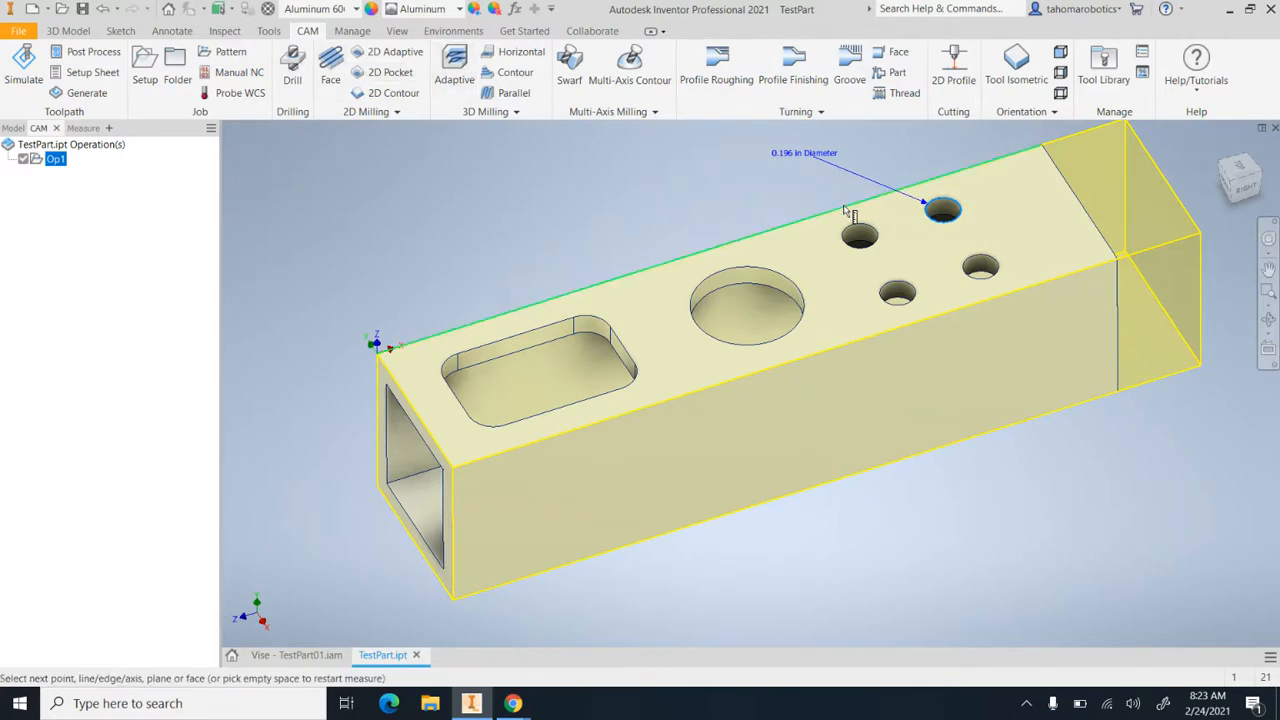
click(297, 68)
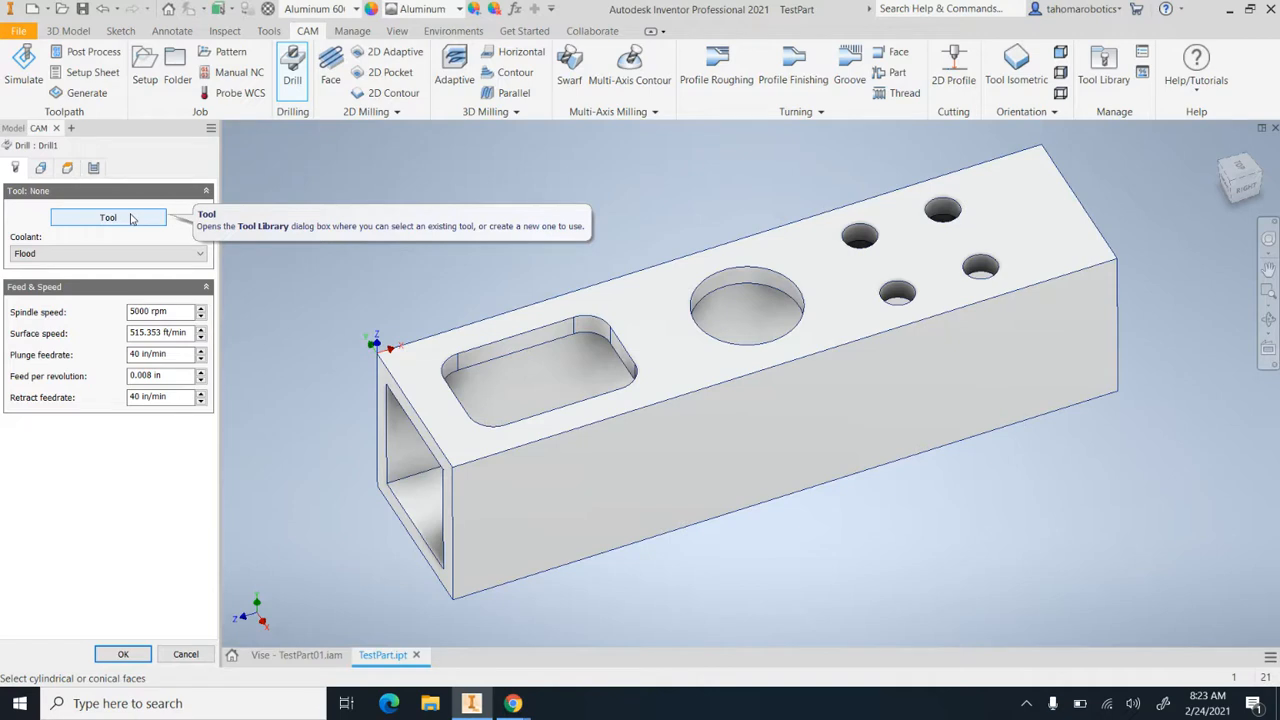
click(131, 218)
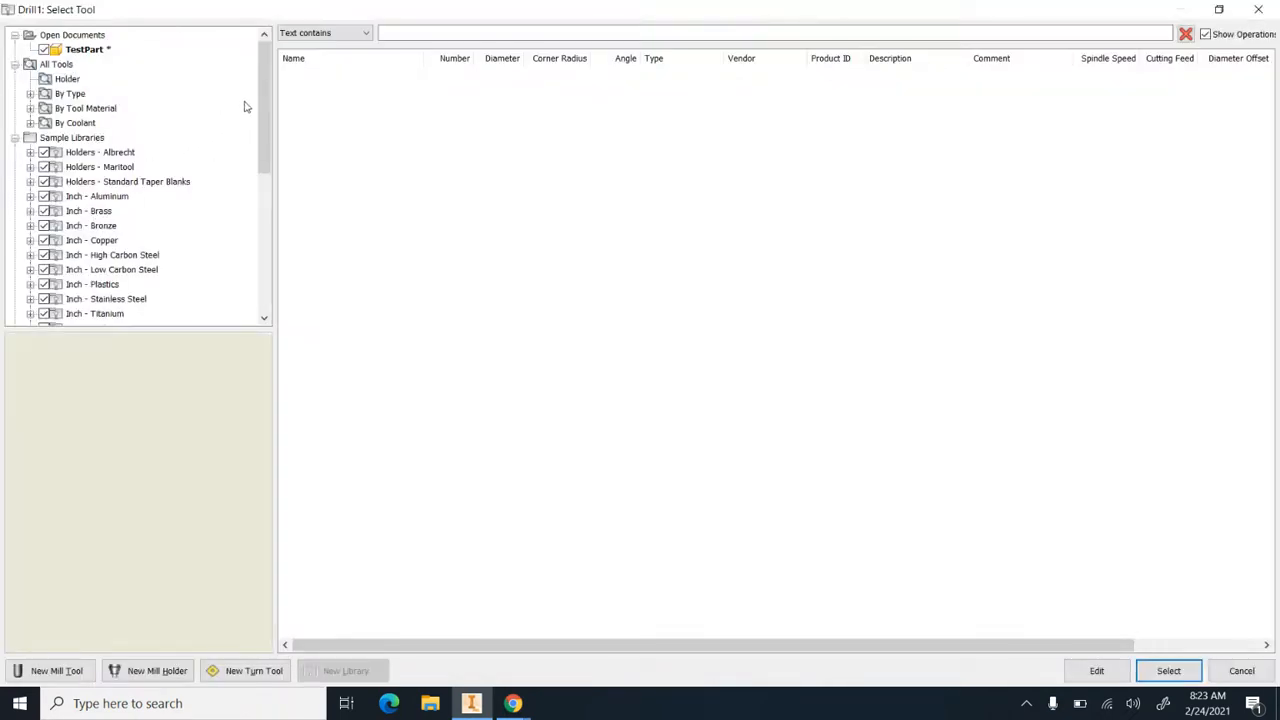
Locate the #16 0.196" 135° drill in the HAAS VF3 tools library
drag(260, 104, 263, 262)
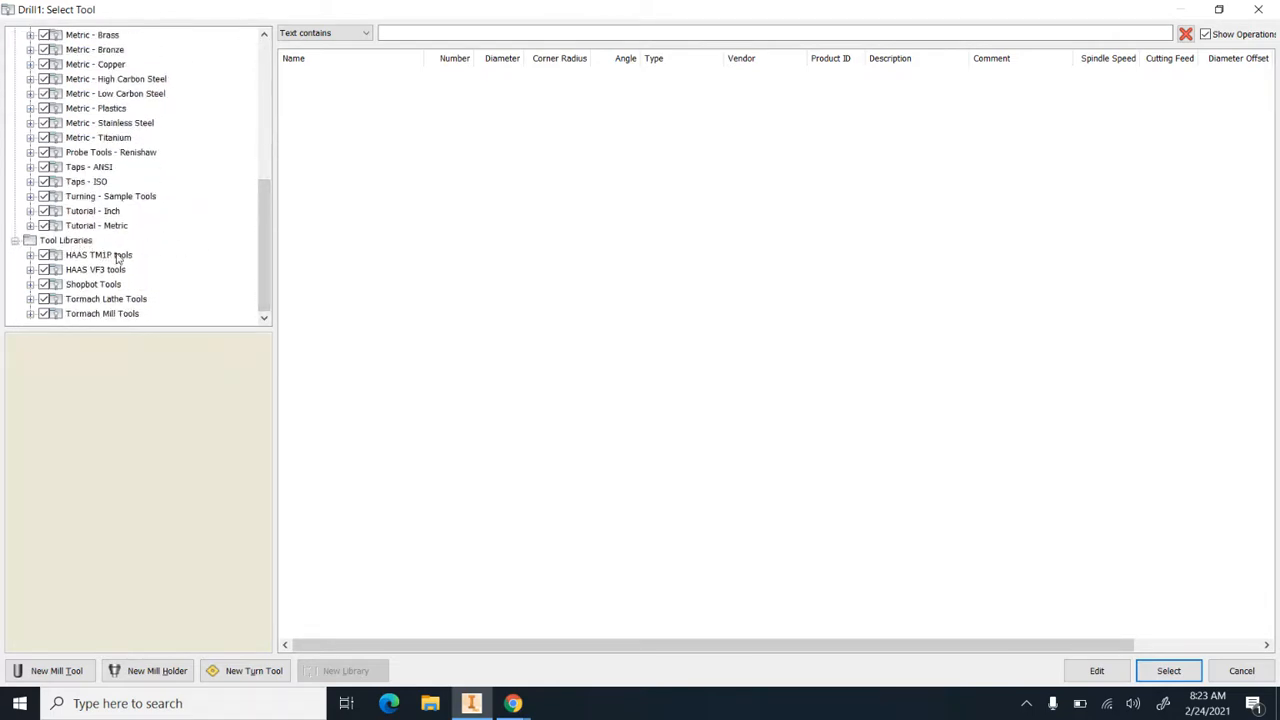
click(64, 272)
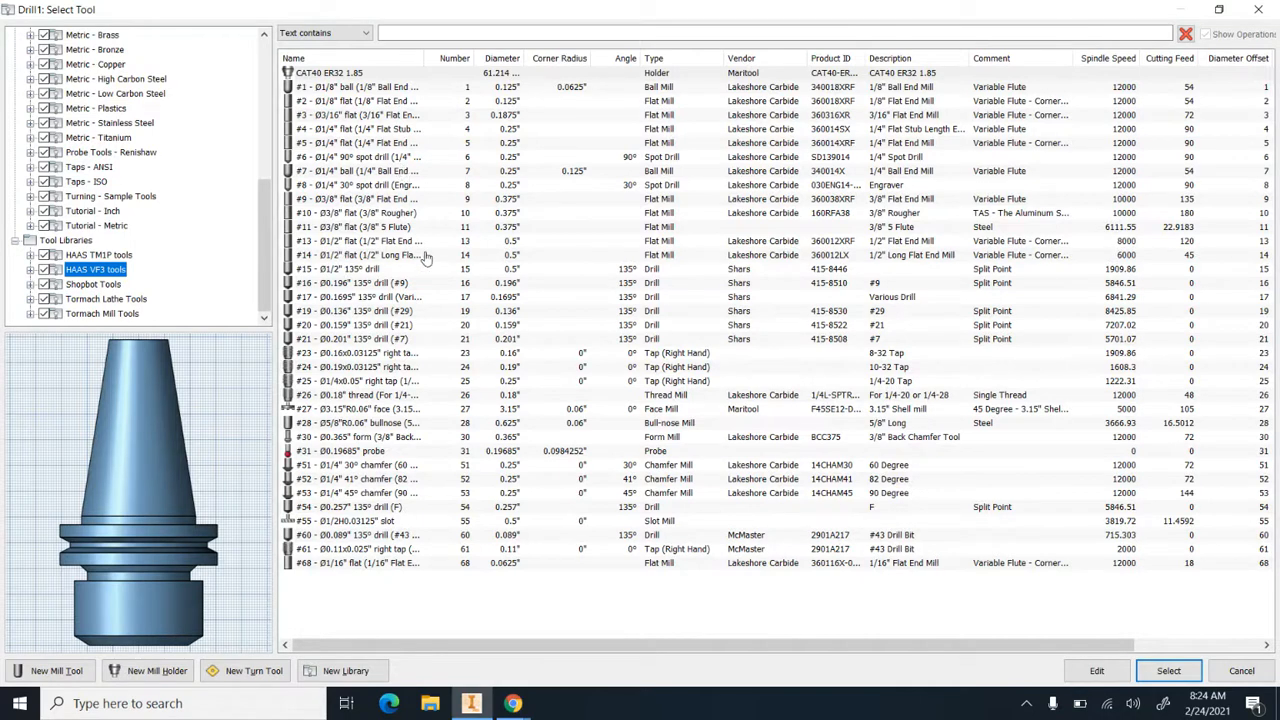
click(338, 287)
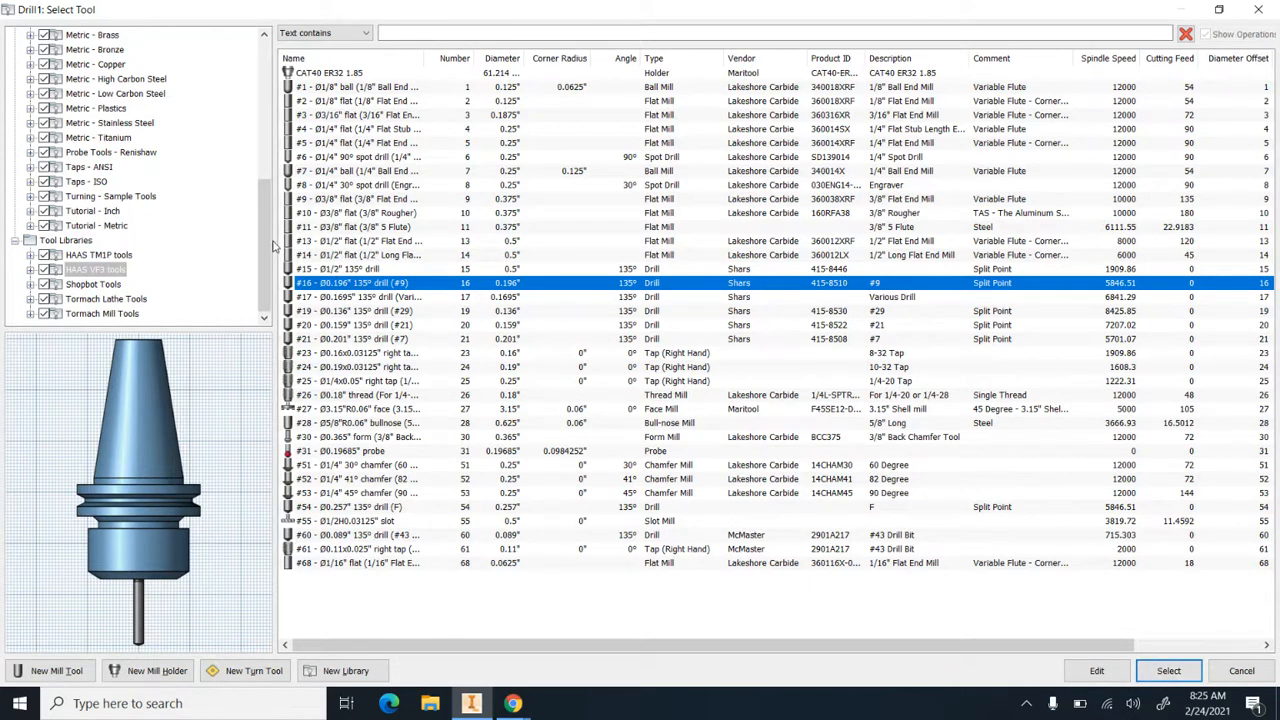
Browse the Inch - Aluminum sample library for the 0.196" (#9) drill and highlight it
drag(267, 244, 263, 117)
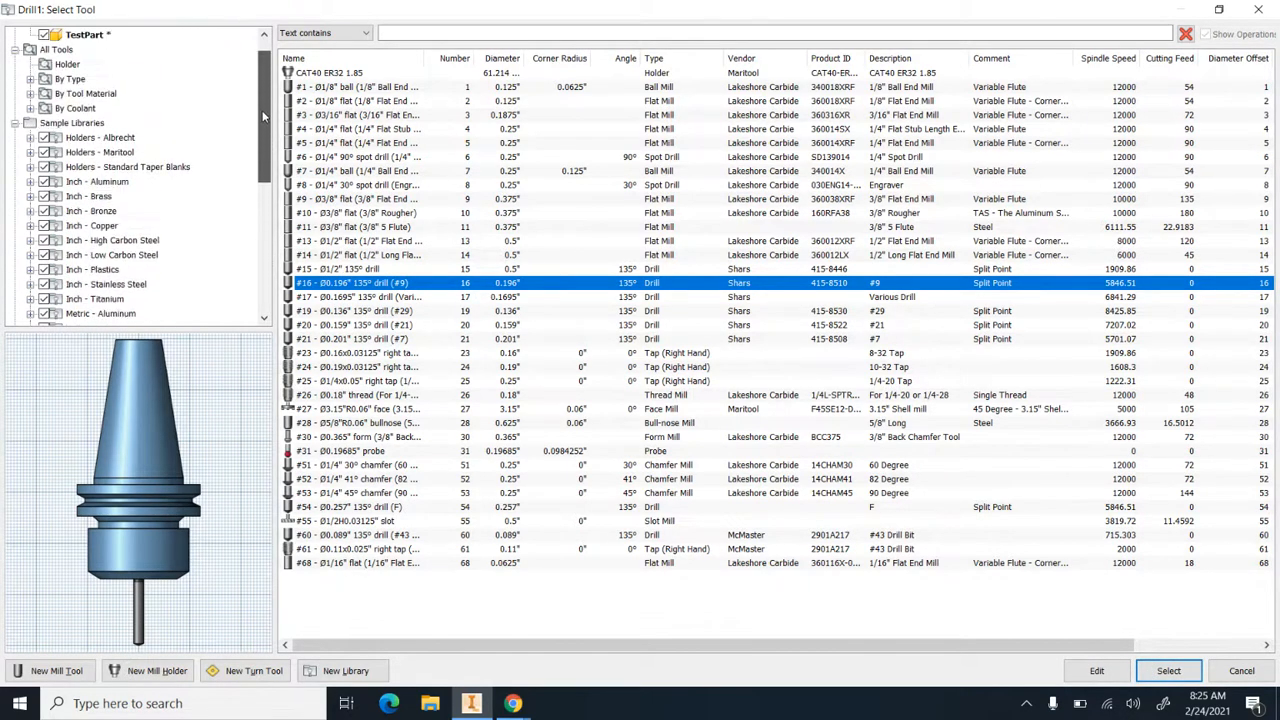
click(62, 183)
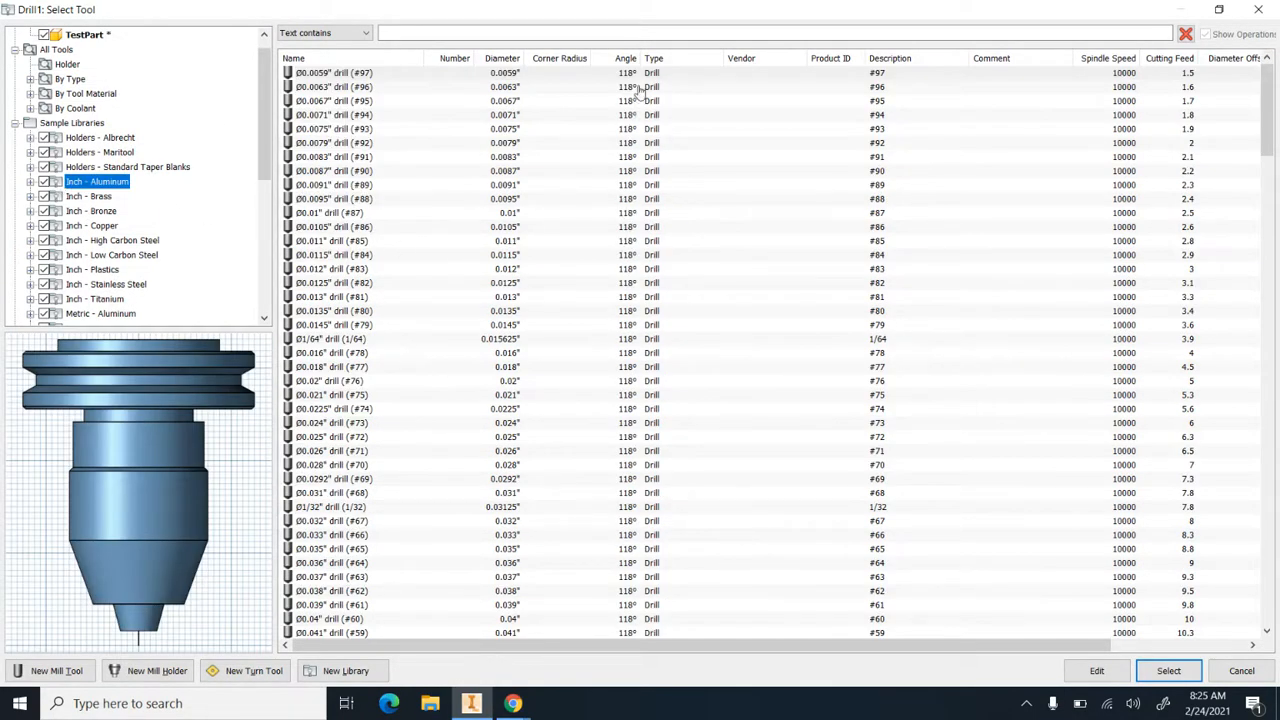
scroll(648, 170, down, 14)
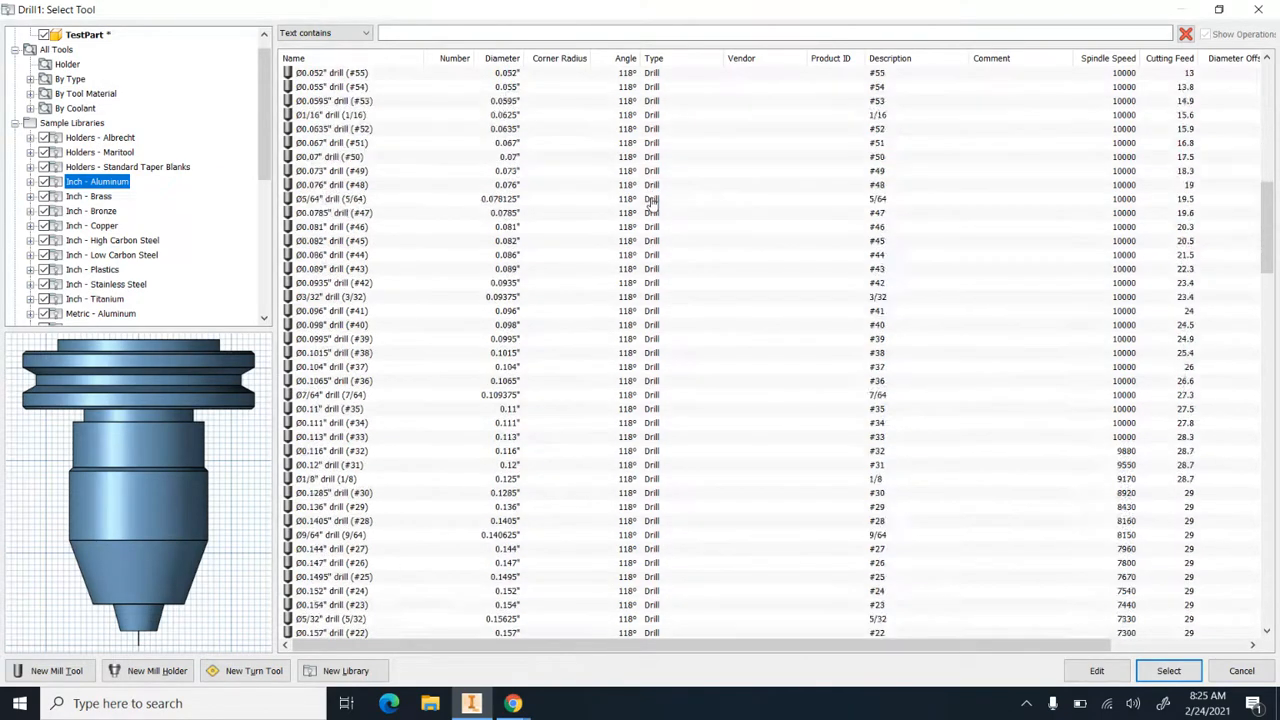
scroll(651, 203, down, 16)
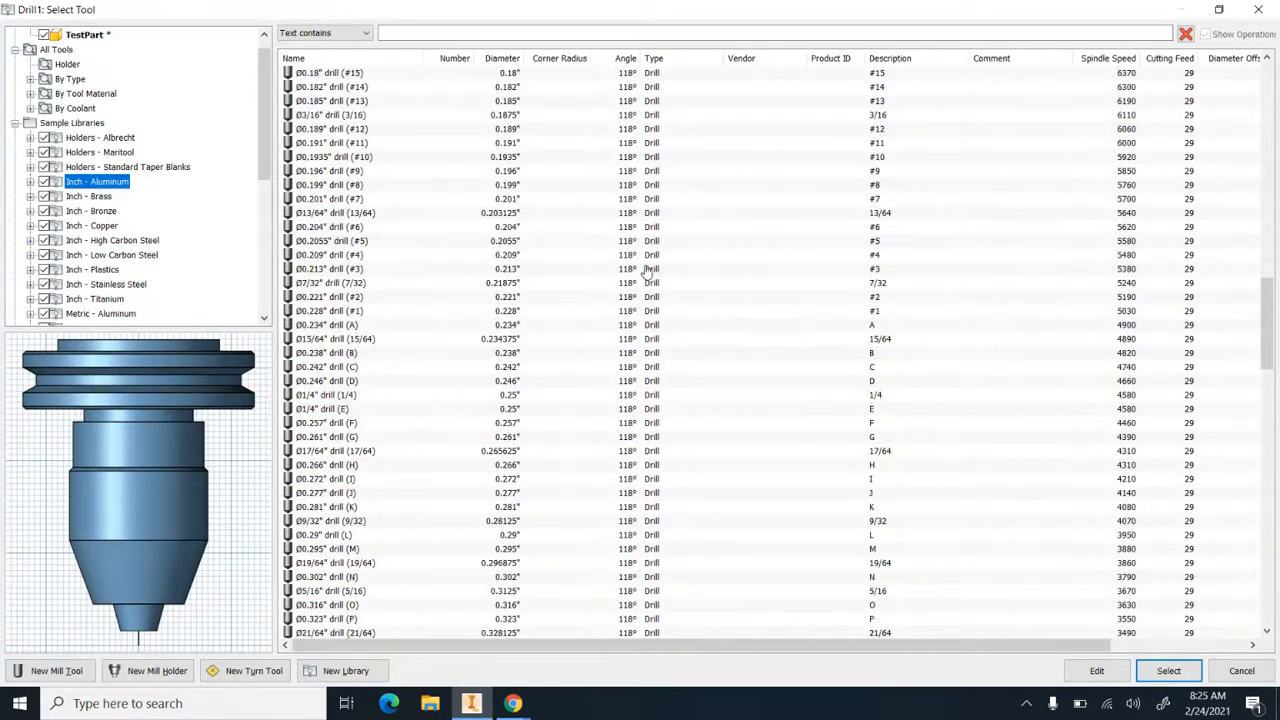
scroll(648, 272, down, 8)
scroll(647, 280, up, 8)
scroll(645, 285, up, 1)
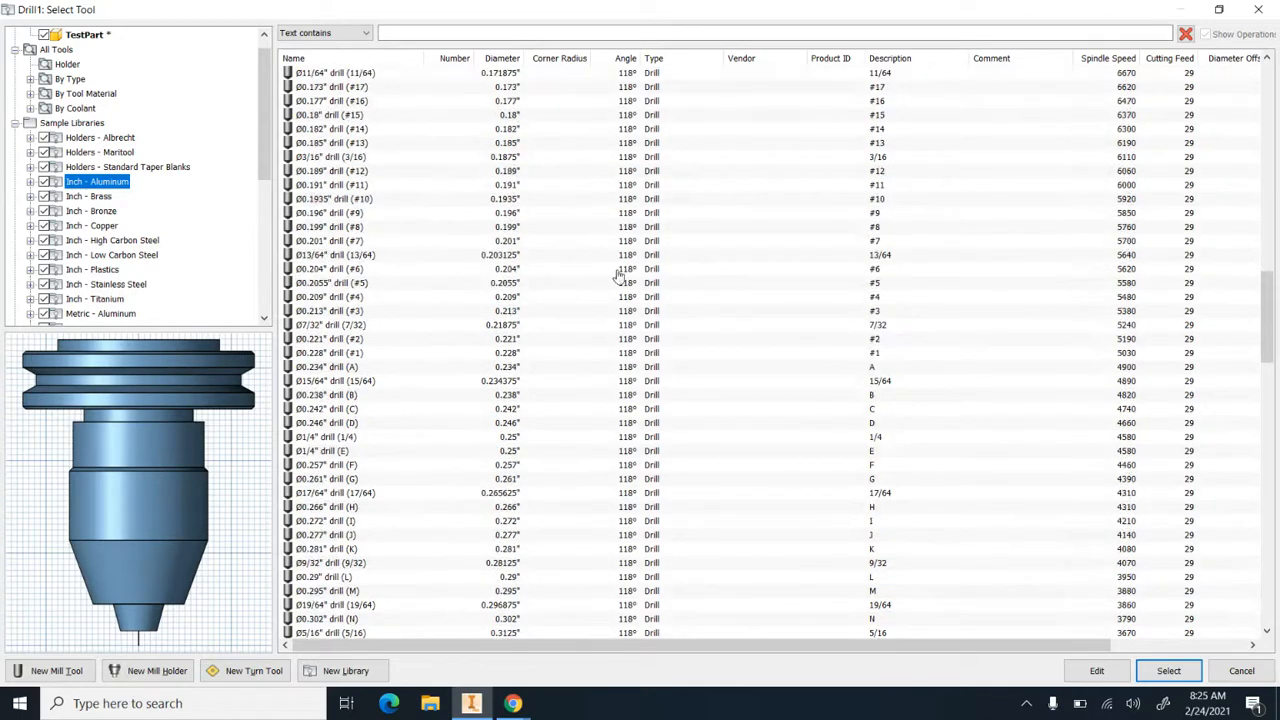
click(533, 214)
click(541, 229)
click(543, 215)
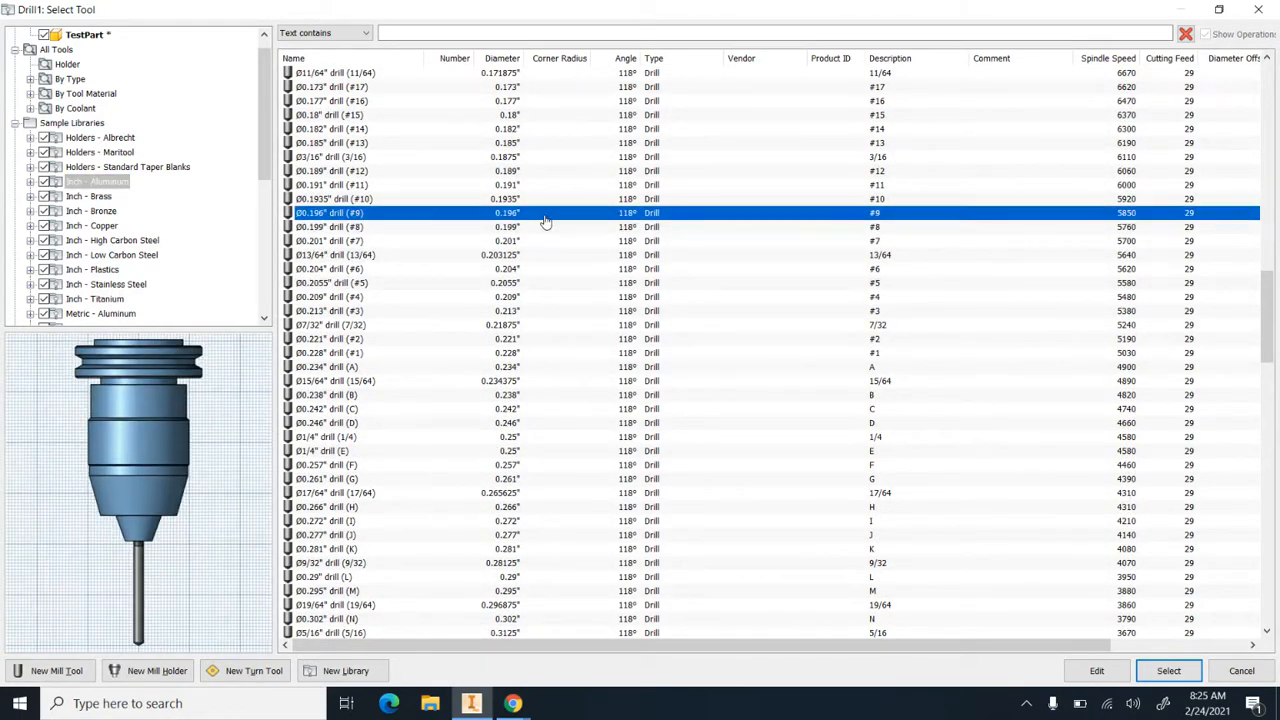
click(548, 228)
click(548, 215)
scroll(139, 286, down, 7)
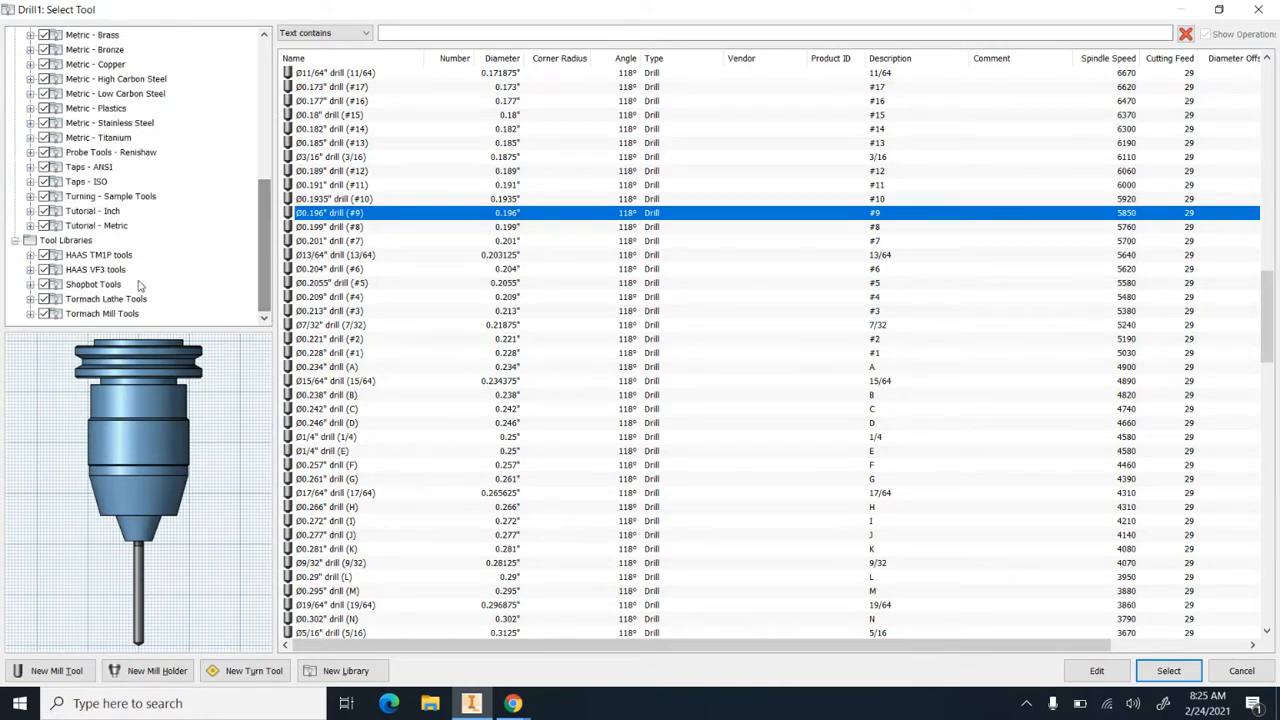
Assign tool #16, the 0.196" 135° drill (#9) from the HAAS VF3 tools library, to the drill operation
click(105, 271)
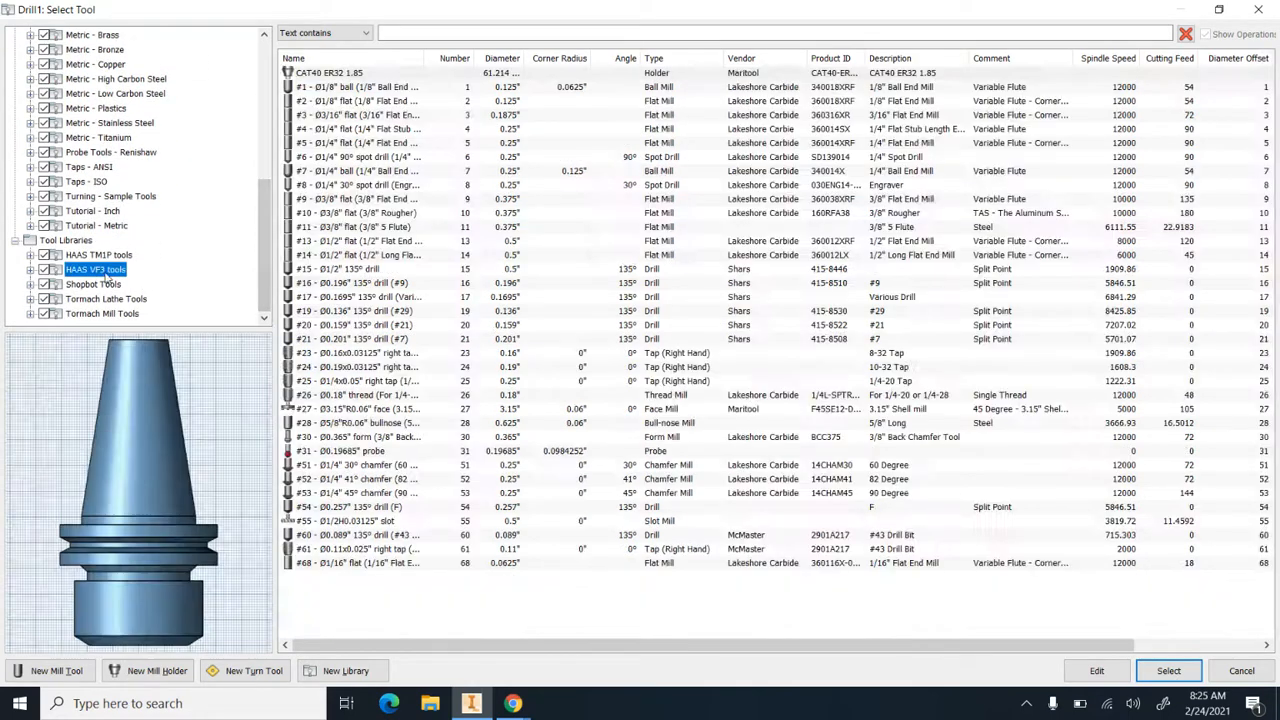
click(316, 286)
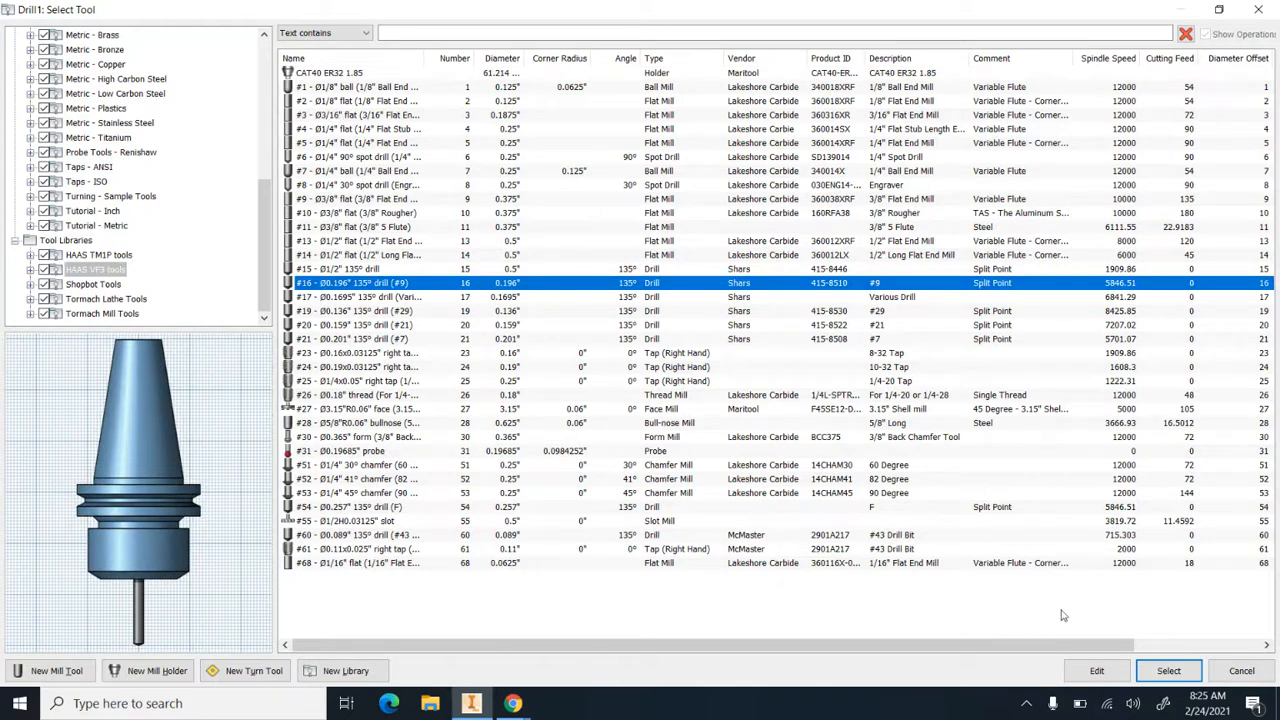
click(1172, 672)
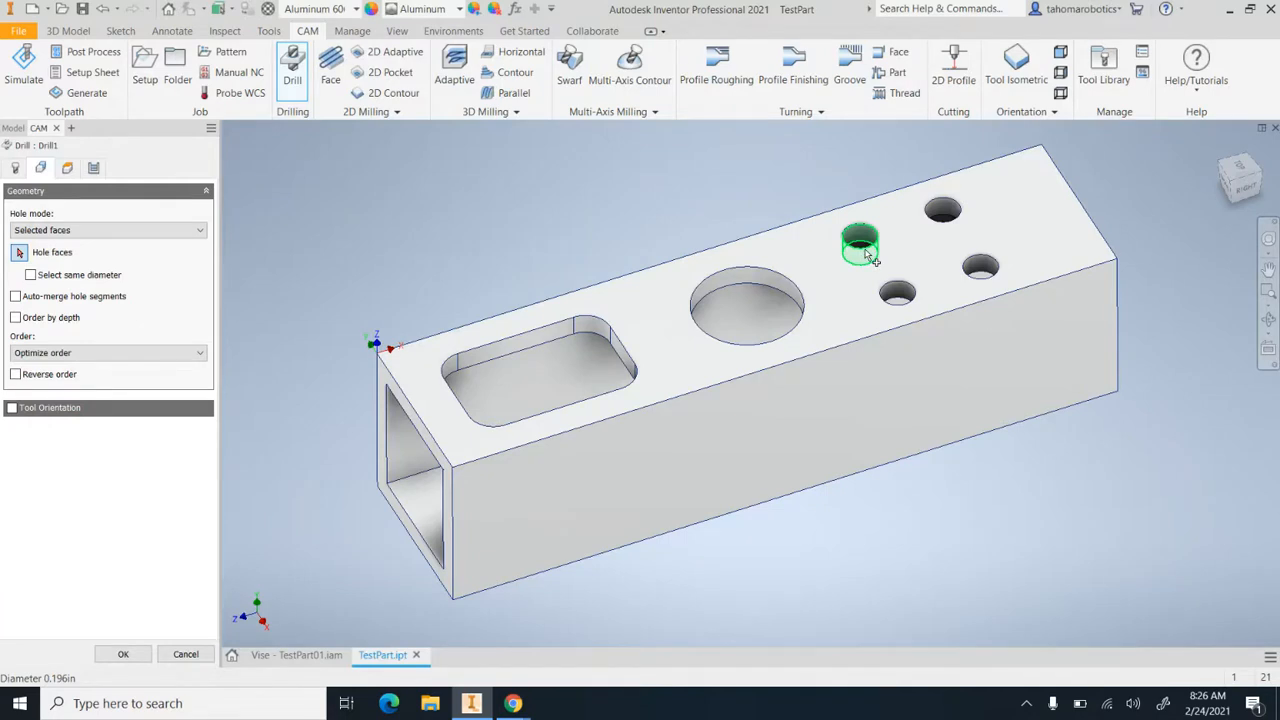
Select one small hole's face as the drilling geometry and include all holes of the same diameter
click(866, 252)
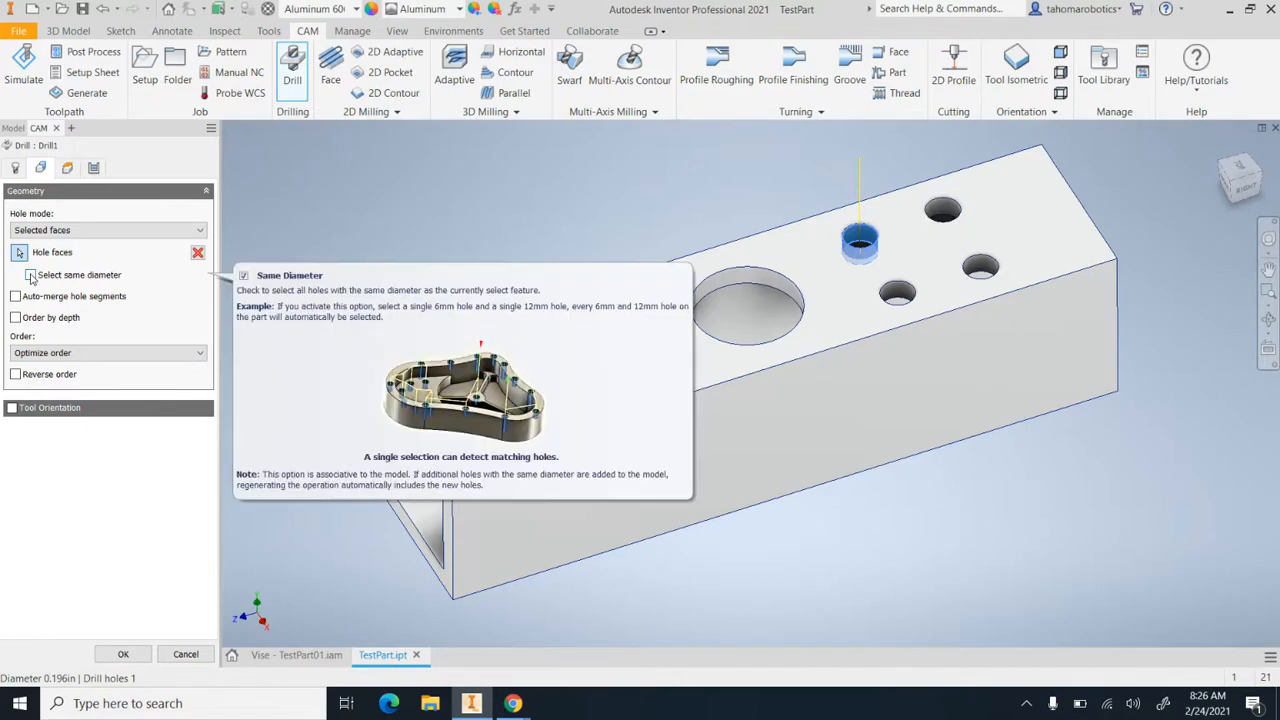
click(31, 275)
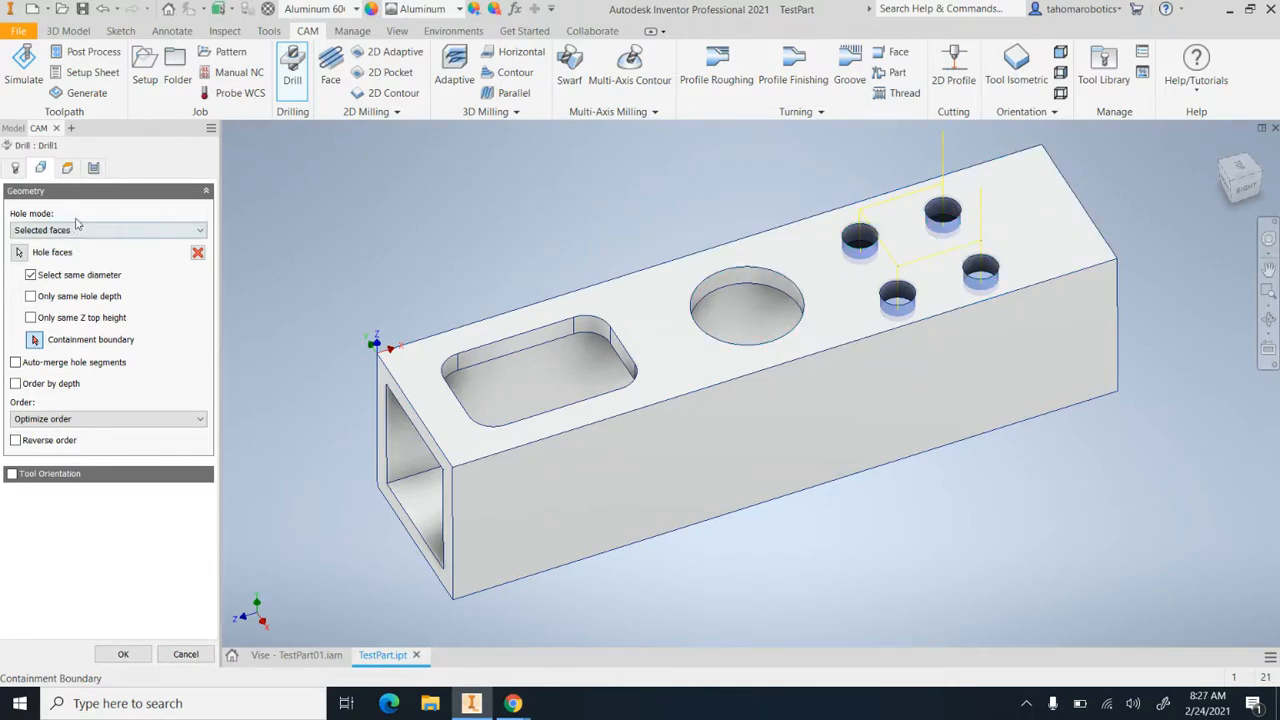
Examine the drill operation's clearance and retract height planes relative to the part and its four small holes
click(67, 168)
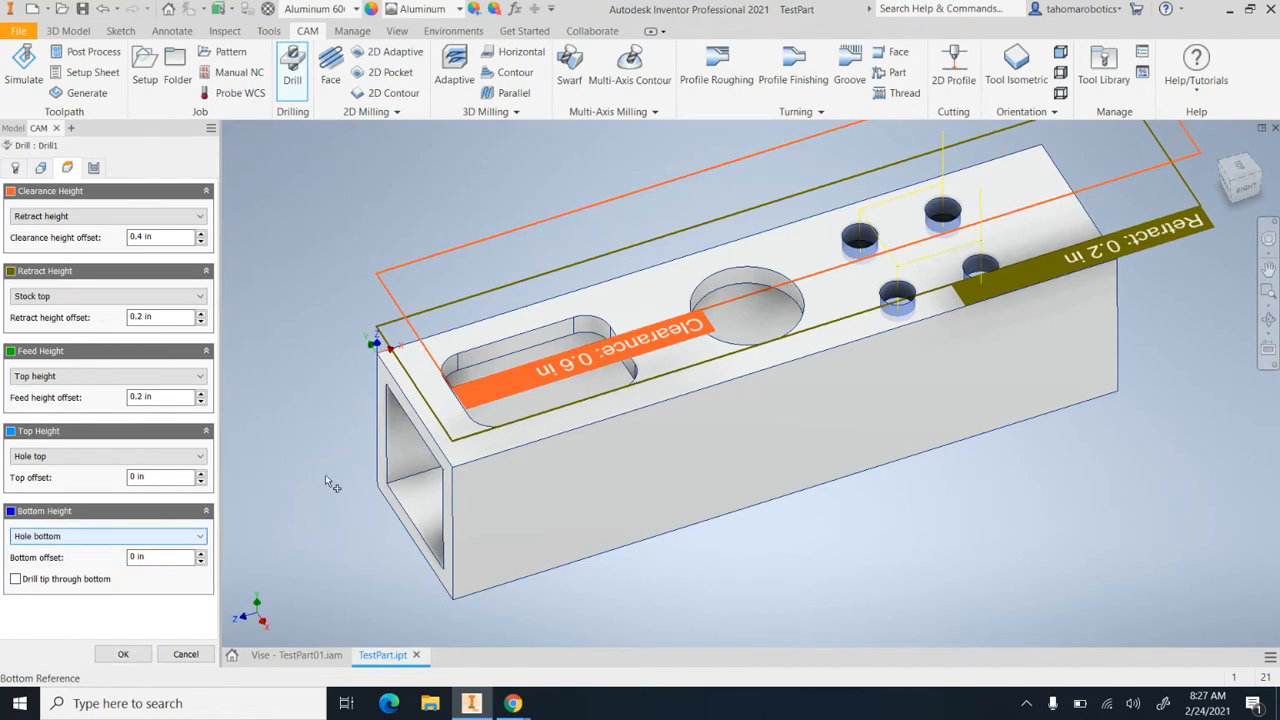
shift+middle_drag(741, 296, 563, 274)
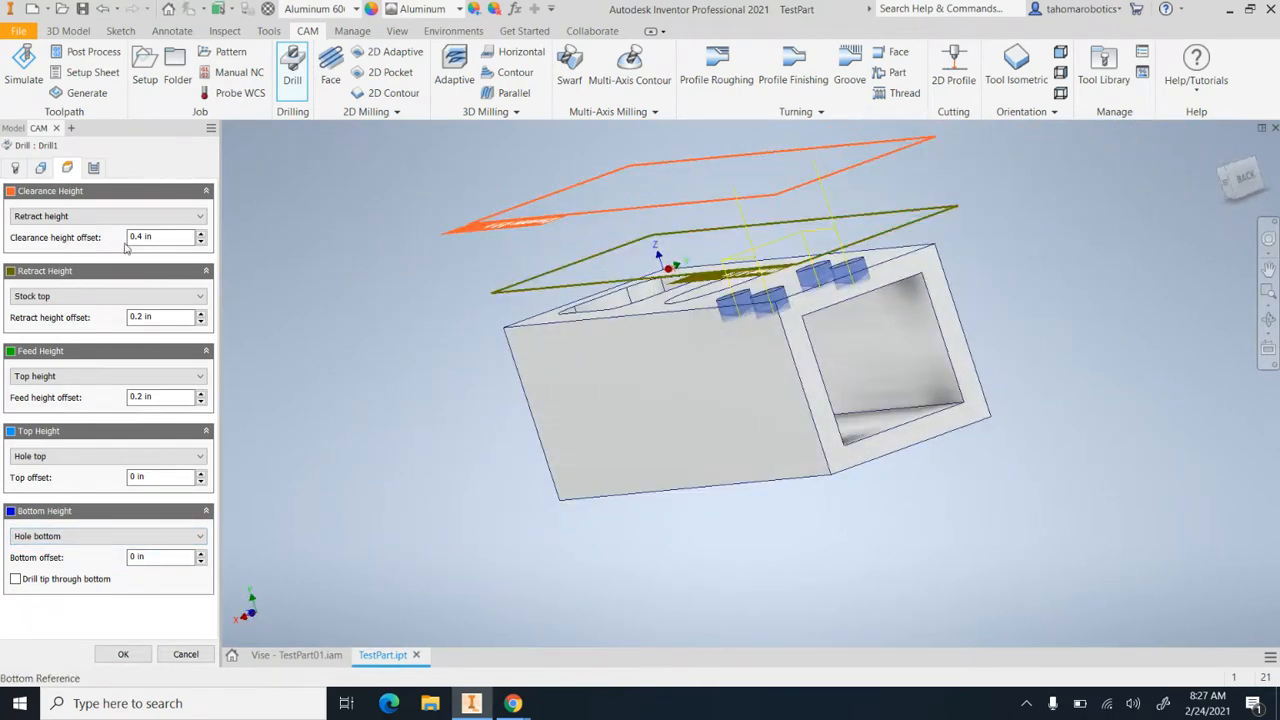
shift+middle_drag(477, 251, 725, 254)
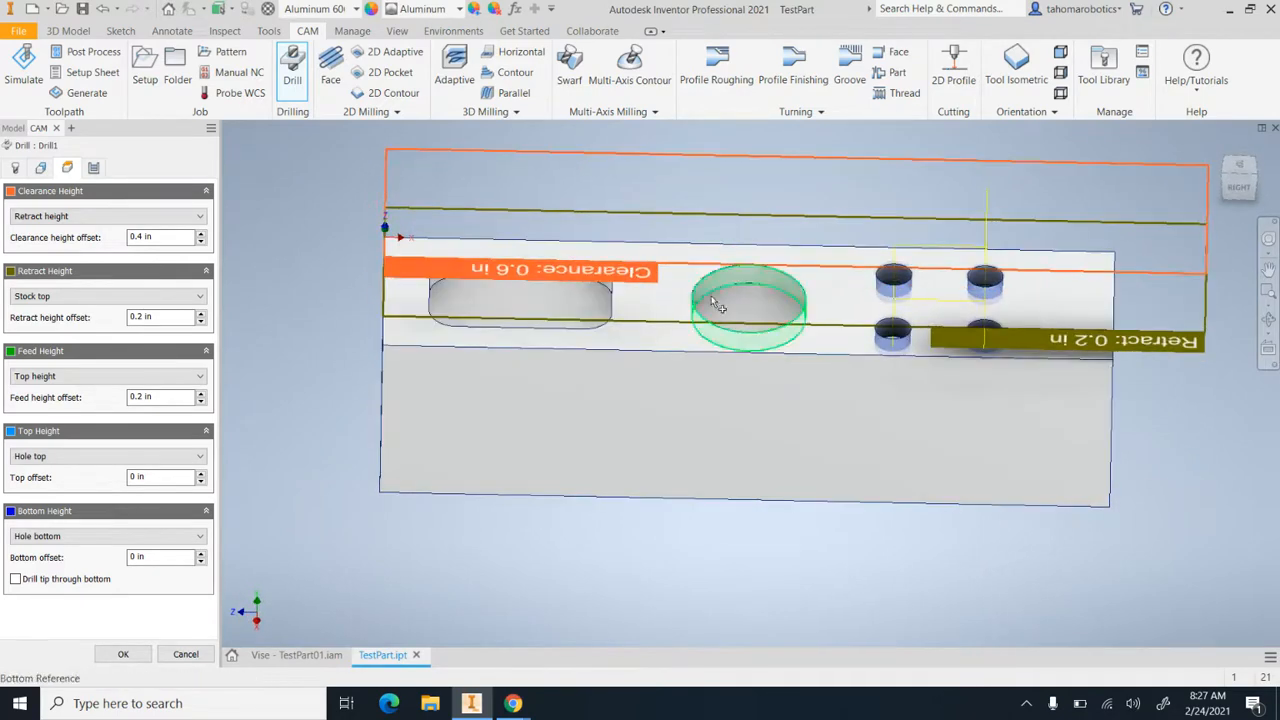
shift+middle_drag(800, 285, 904, 250)
click(1244, 175)
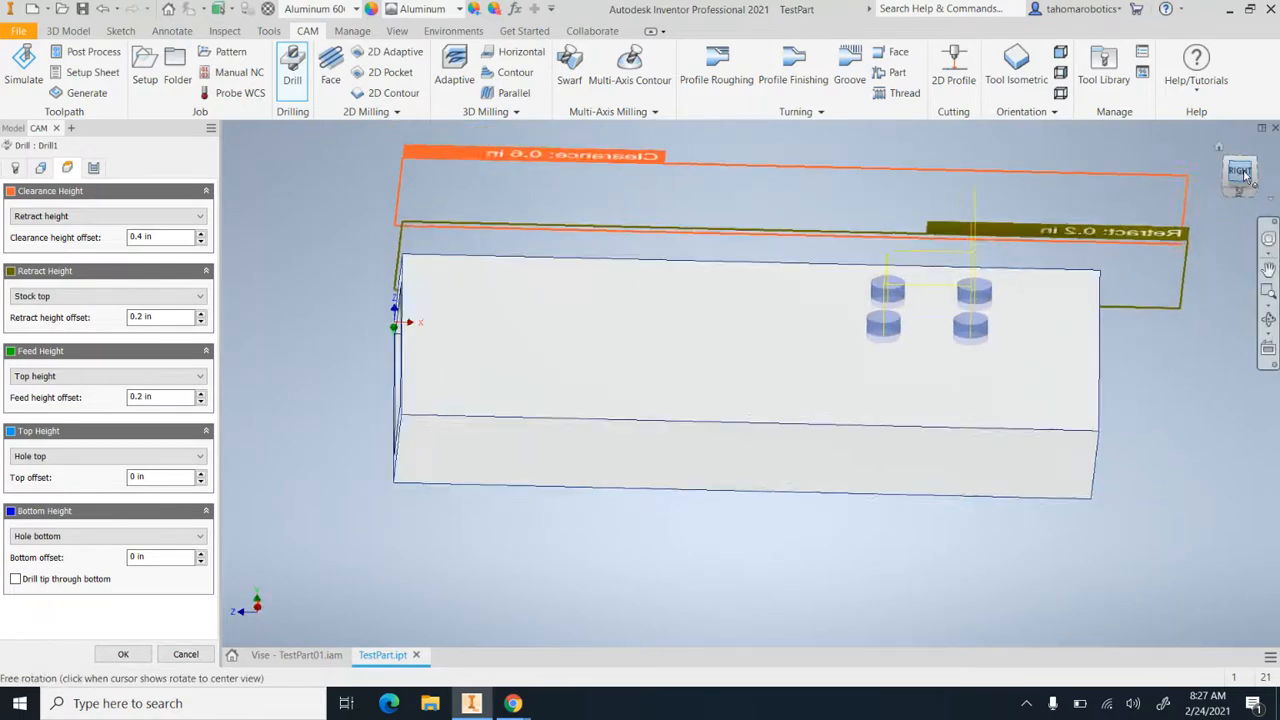
scroll(818, 341, up, 5)
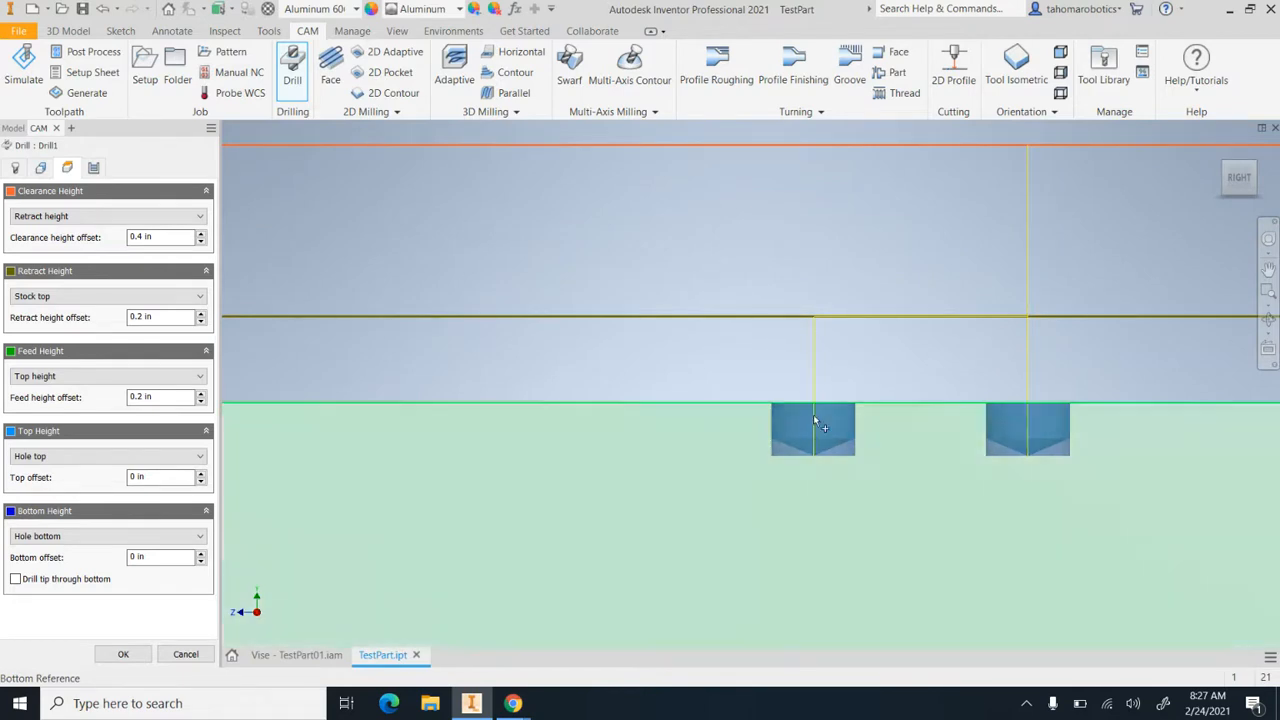
scroll(813, 325, down, 2)
scroll(815, 325, down, 3)
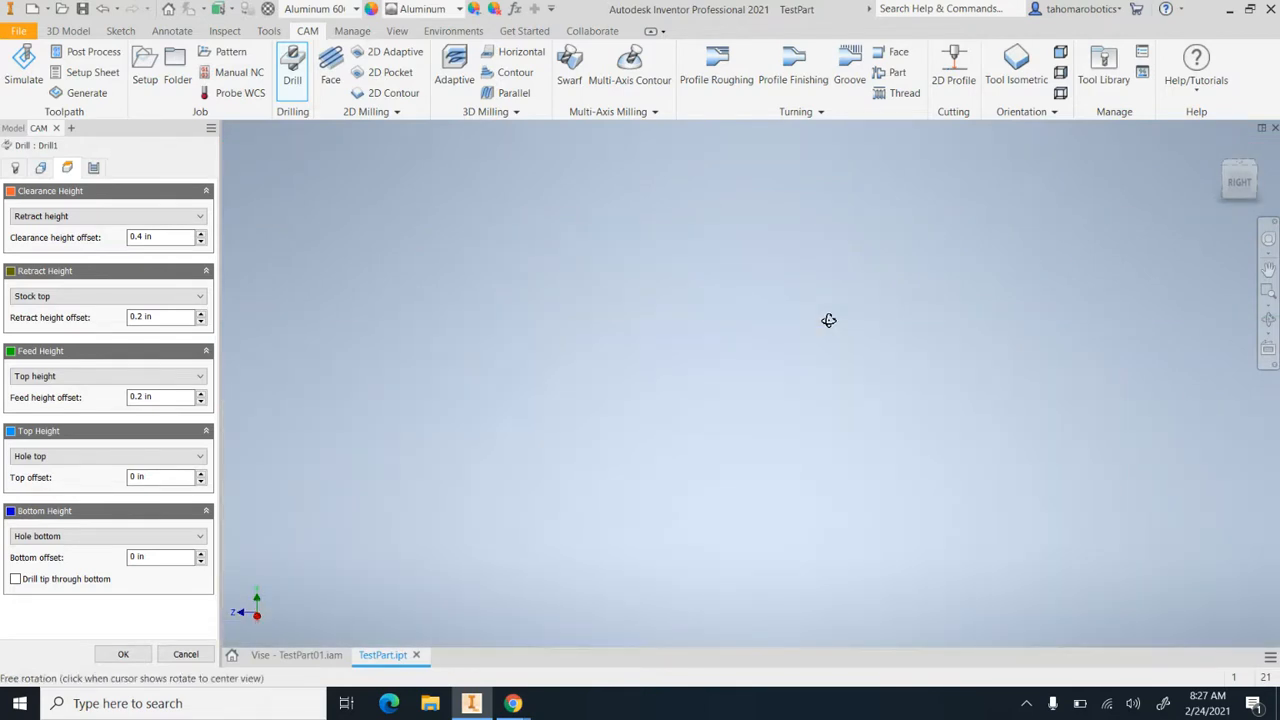
scroll(720, 205, up, 5)
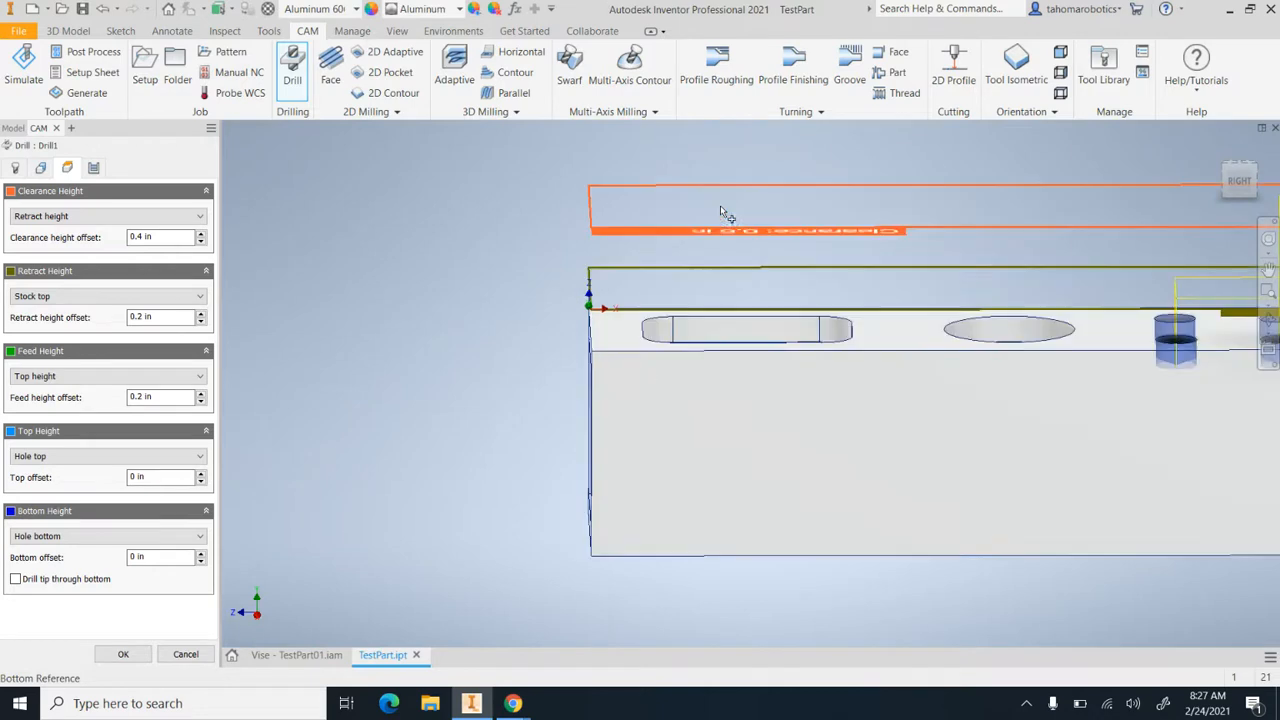
scroll(1145, 268, down, 5)
scroll(1140, 272, up, 5)
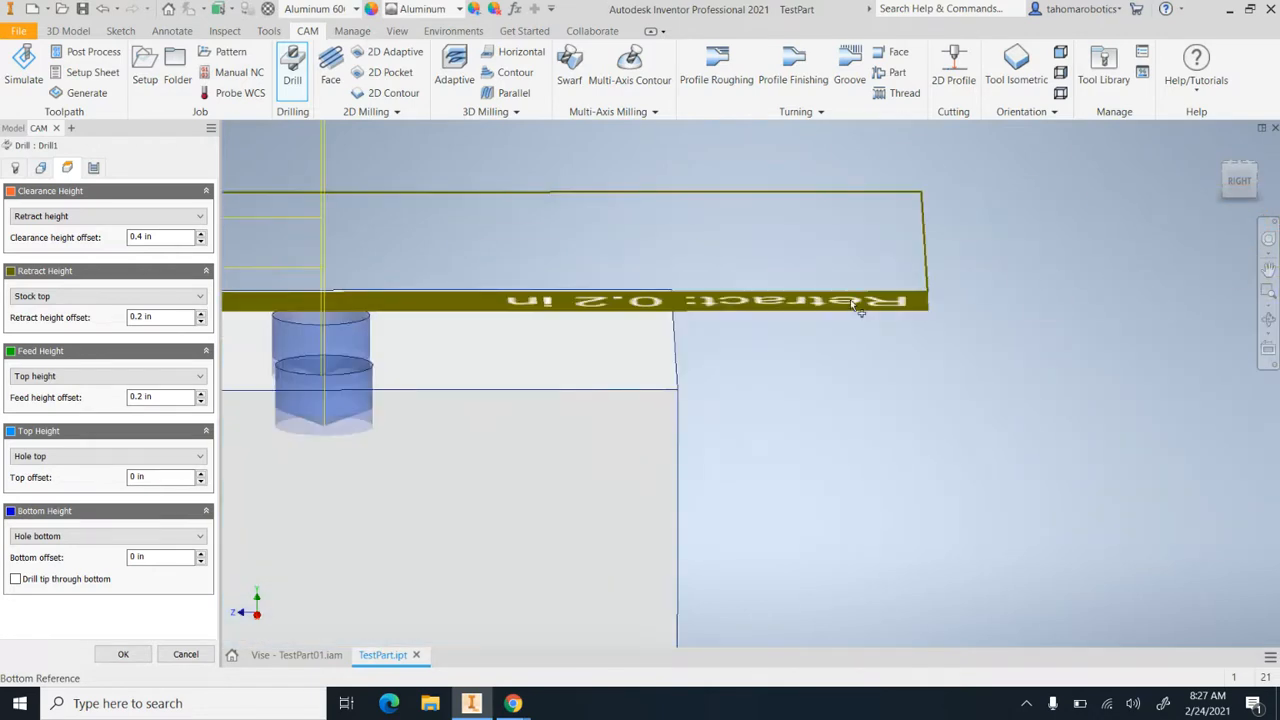
scroll(850, 299, down, 3)
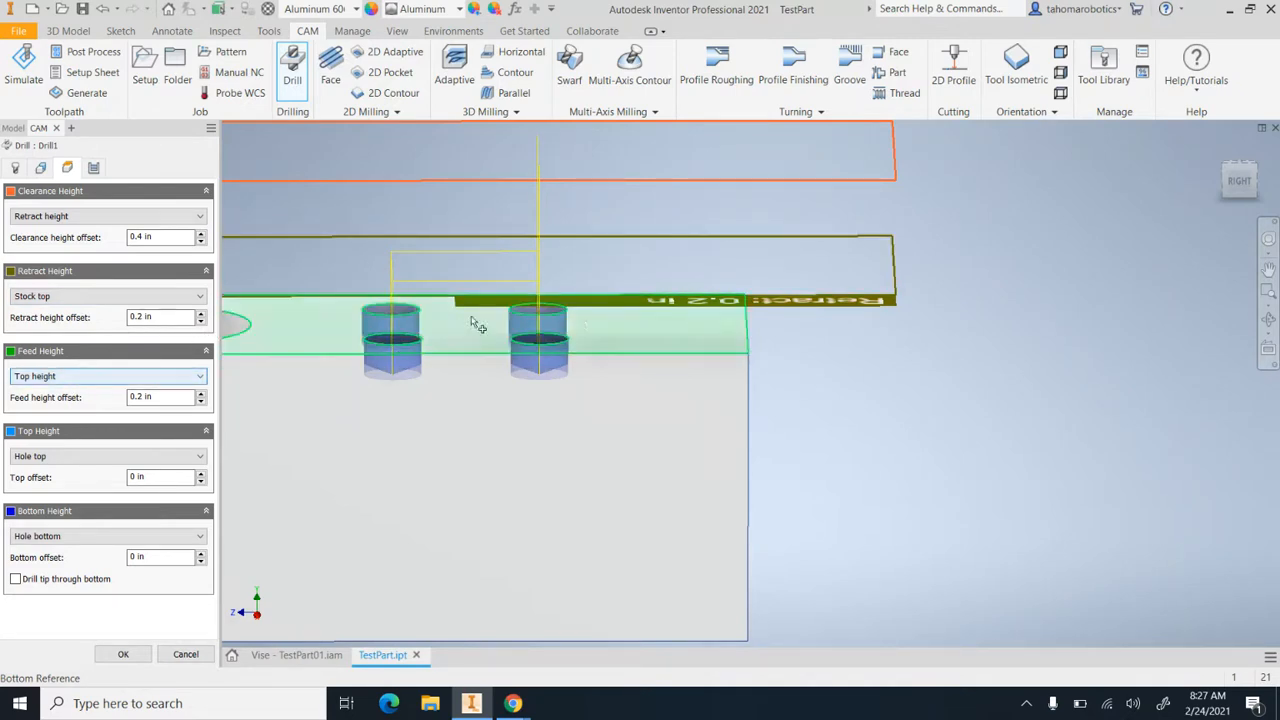
Try a retract height offset of 0.3 in from the stock top, and restore it to 0.2 in
click(1238, 182)
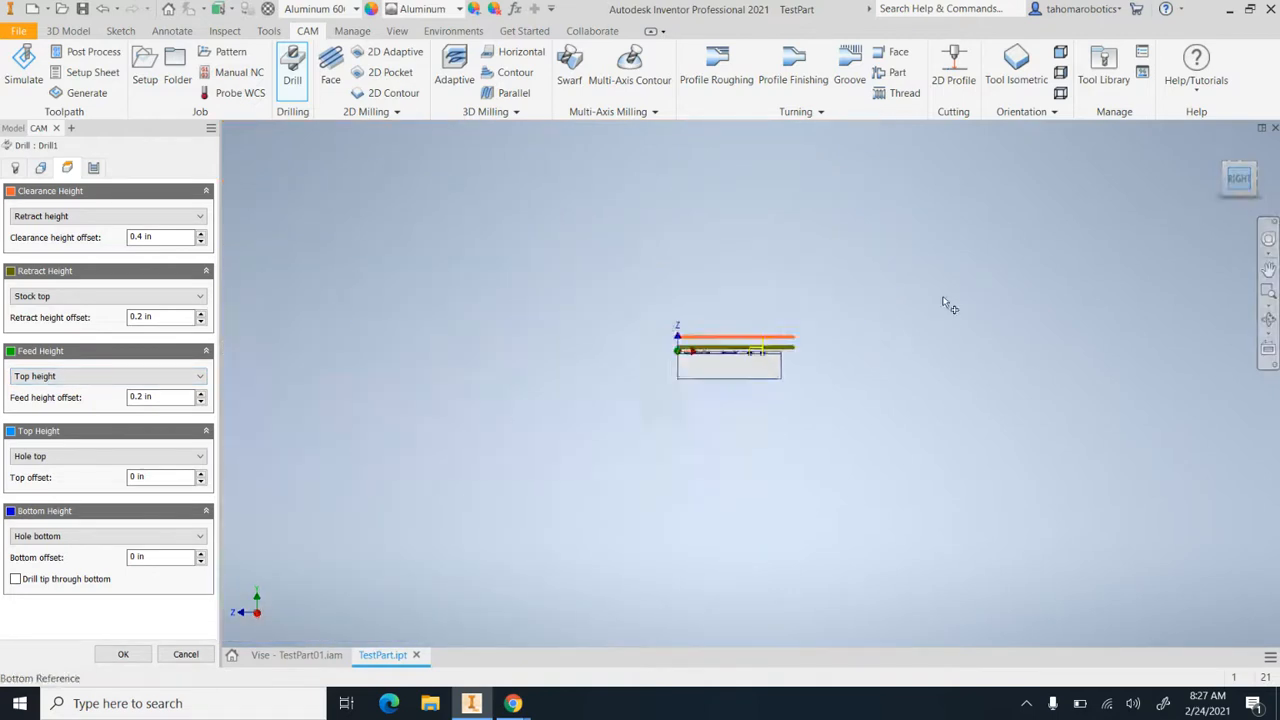
click(1268, 320)
scroll(907, 290, up, 2)
drag(830, 290, 831, 312)
scroll(831, 312, up, 2)
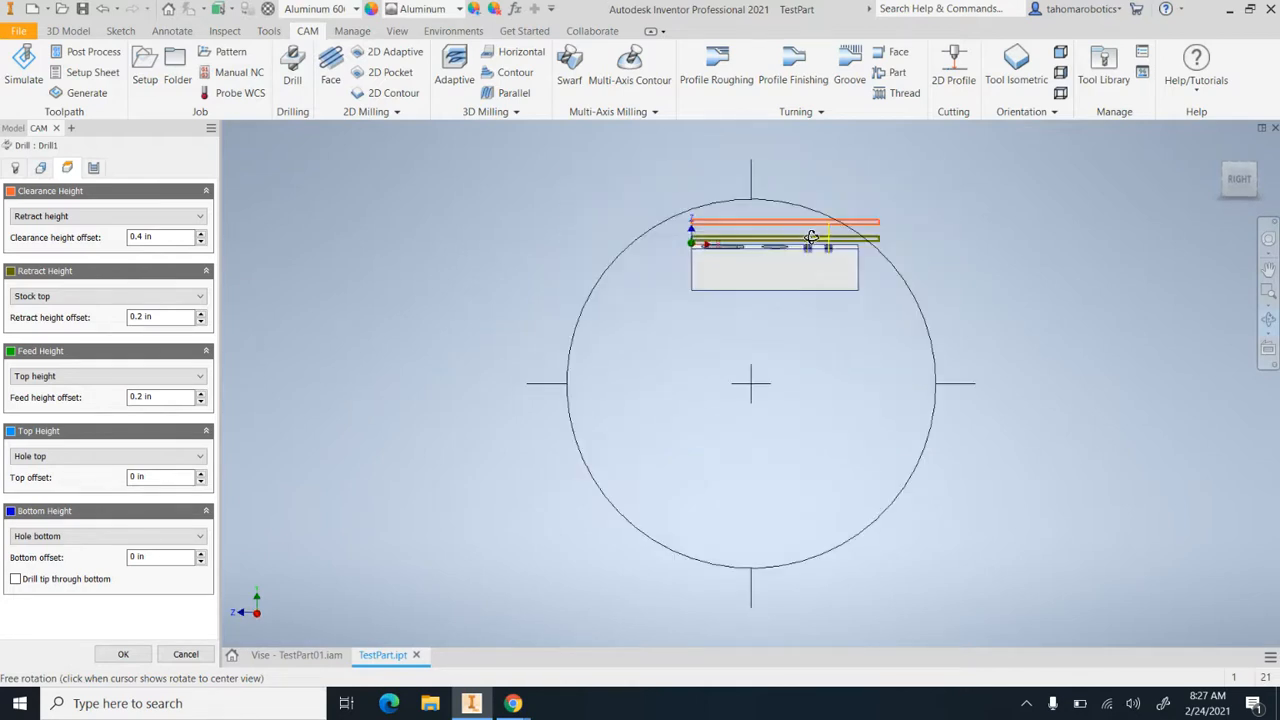
scroll(800, 240, down, 4)
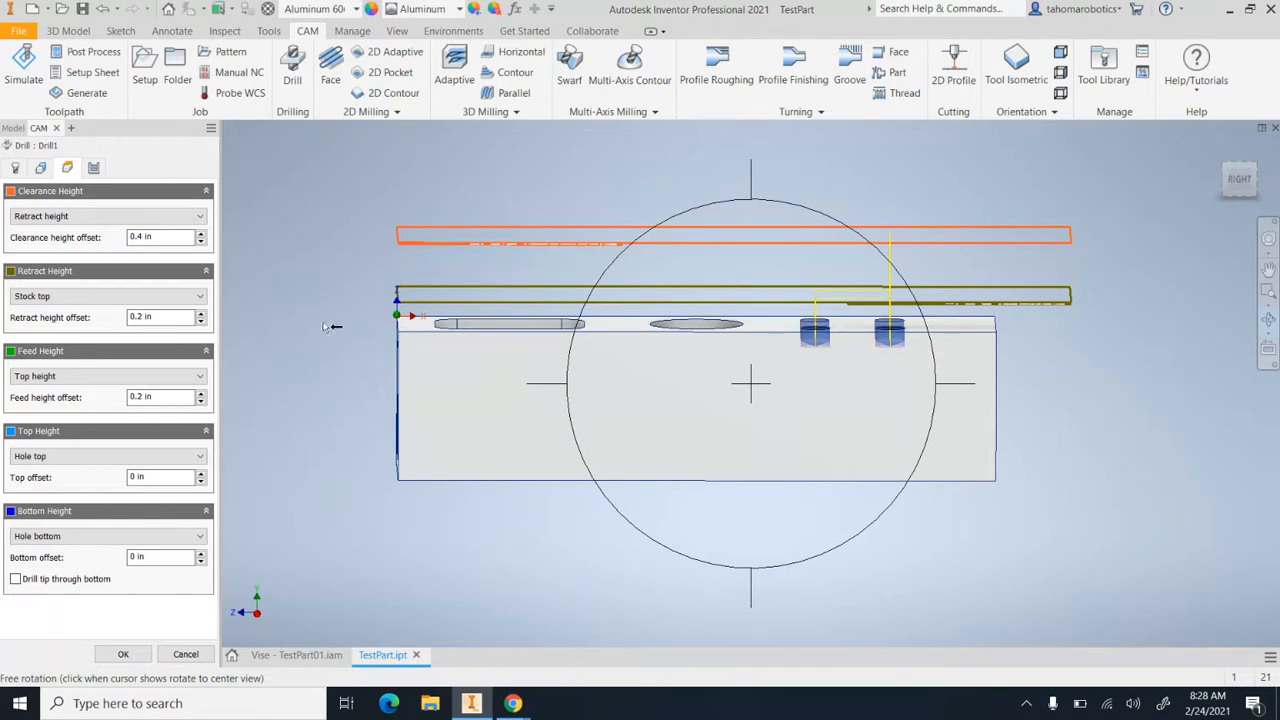
click(159, 318)
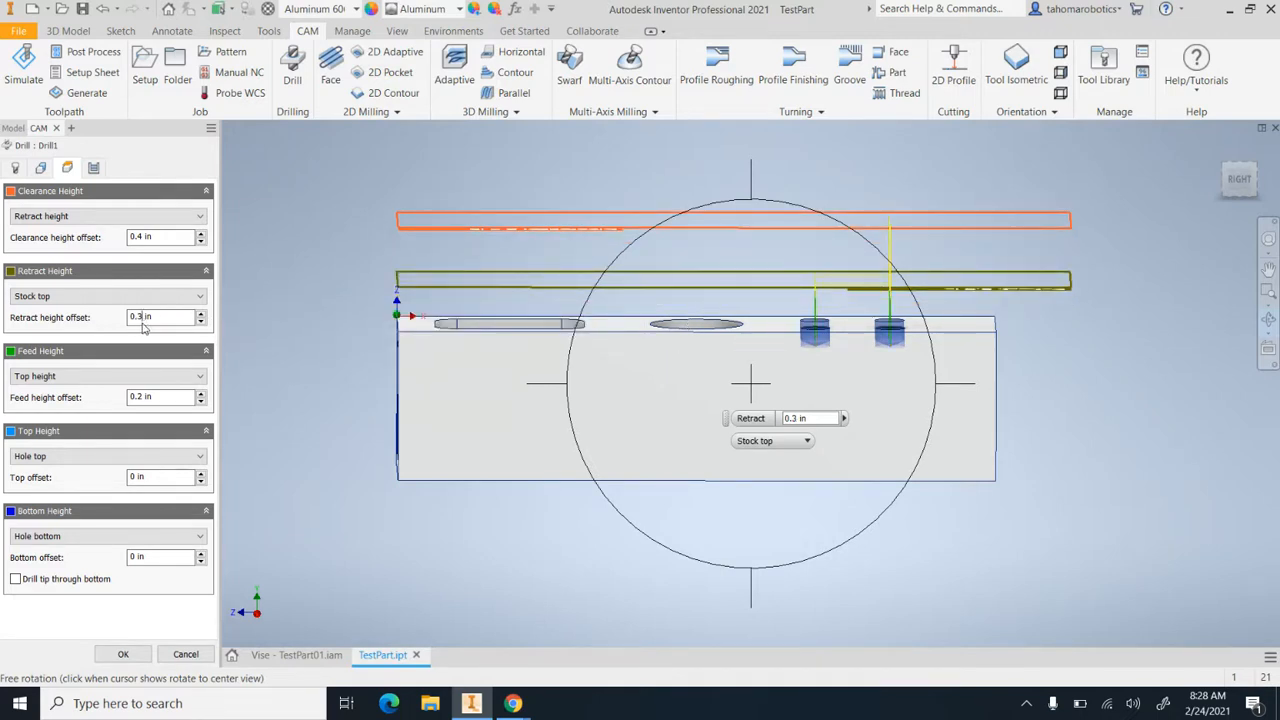
key(BackSpace)
text(2)
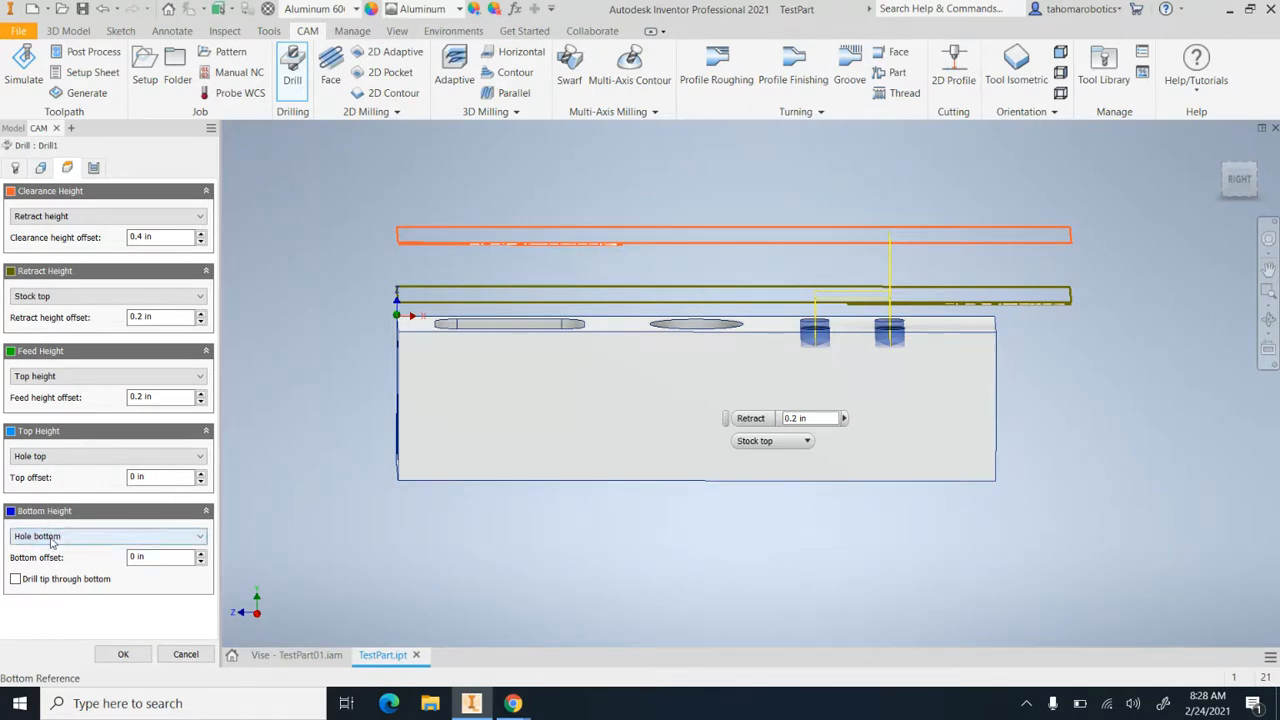
Make the drill tip pass through the bottom of the holes, checking its depth in the back view
click(1239, 178)
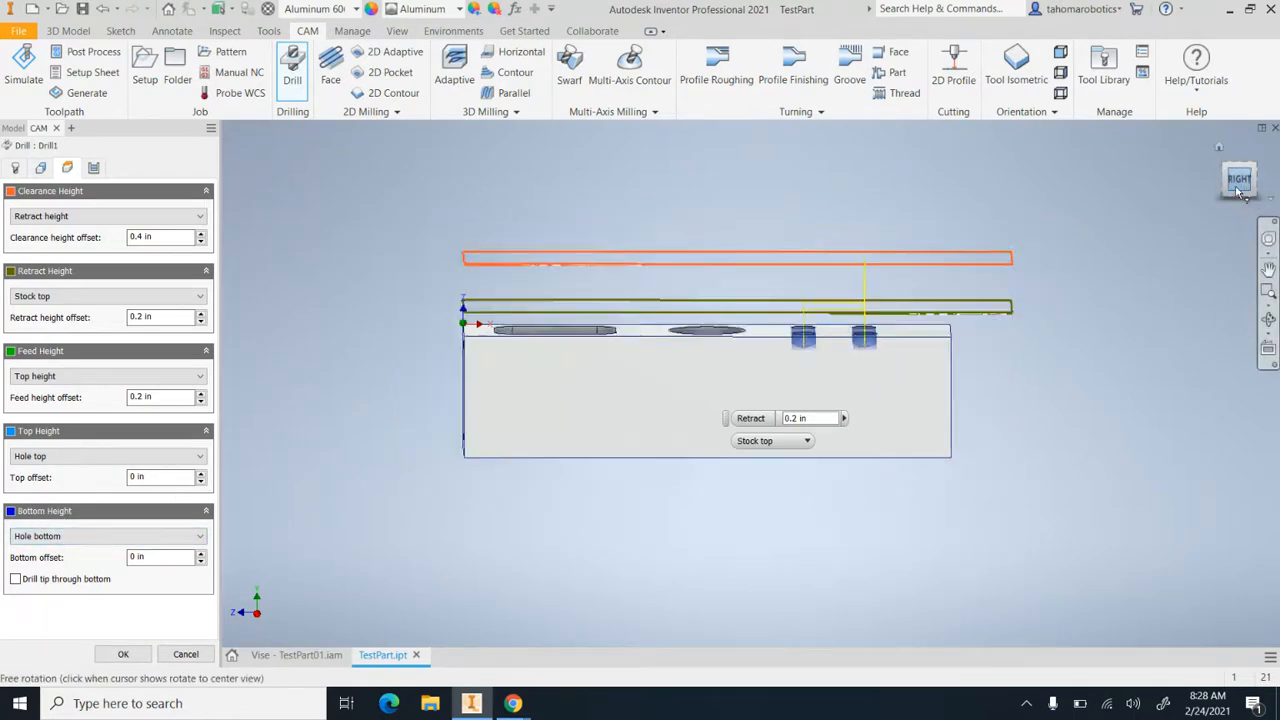
click(1268, 319)
drag(808, 329, 760, 331)
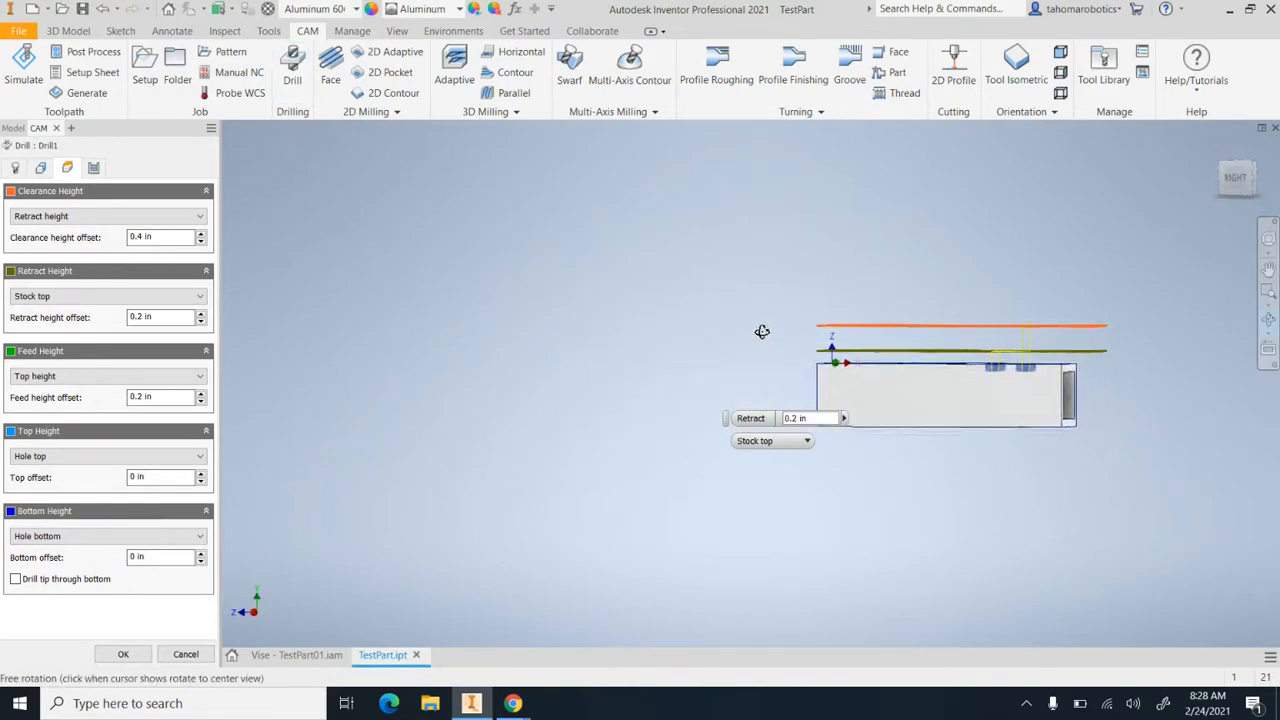
key(Escape)
click(1257, 182)
scroll(1154, 306, up, 4)
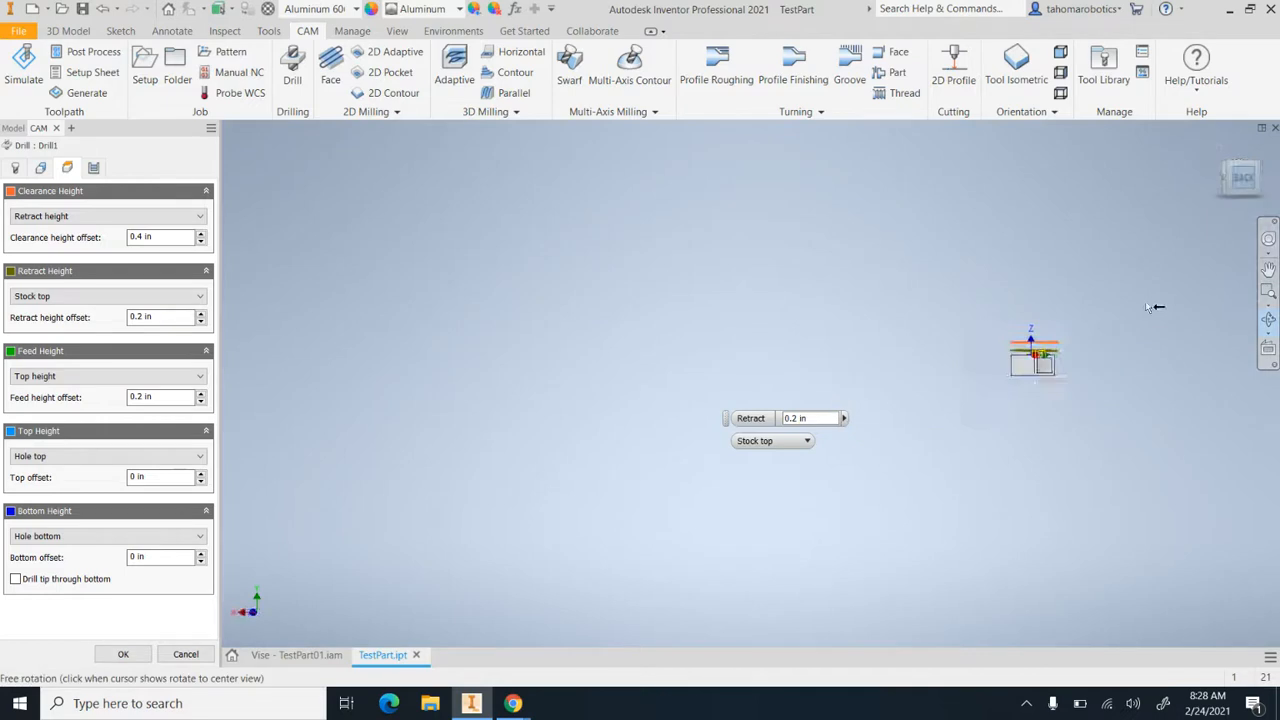
scroll(998, 362, down, 10)
middle_drag(998, 340, 877, 442)
scroll(877, 442, down, 8)
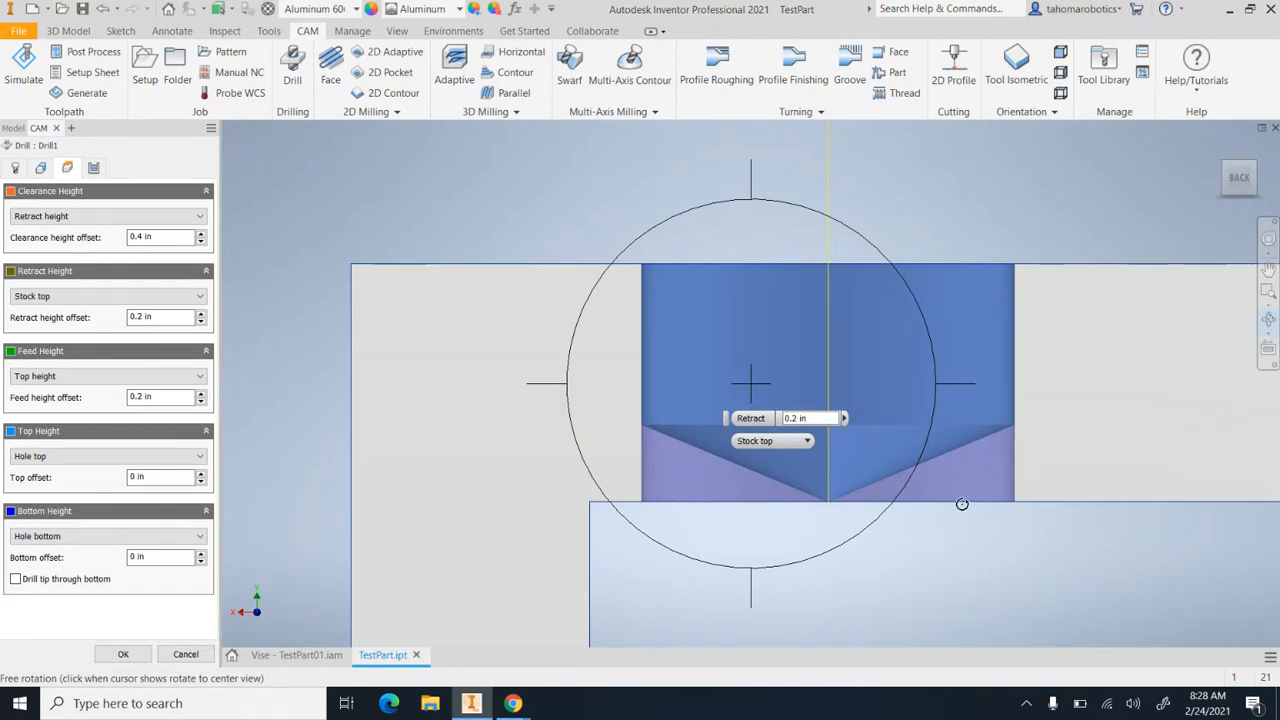
scroll(966, 458, down, 4)
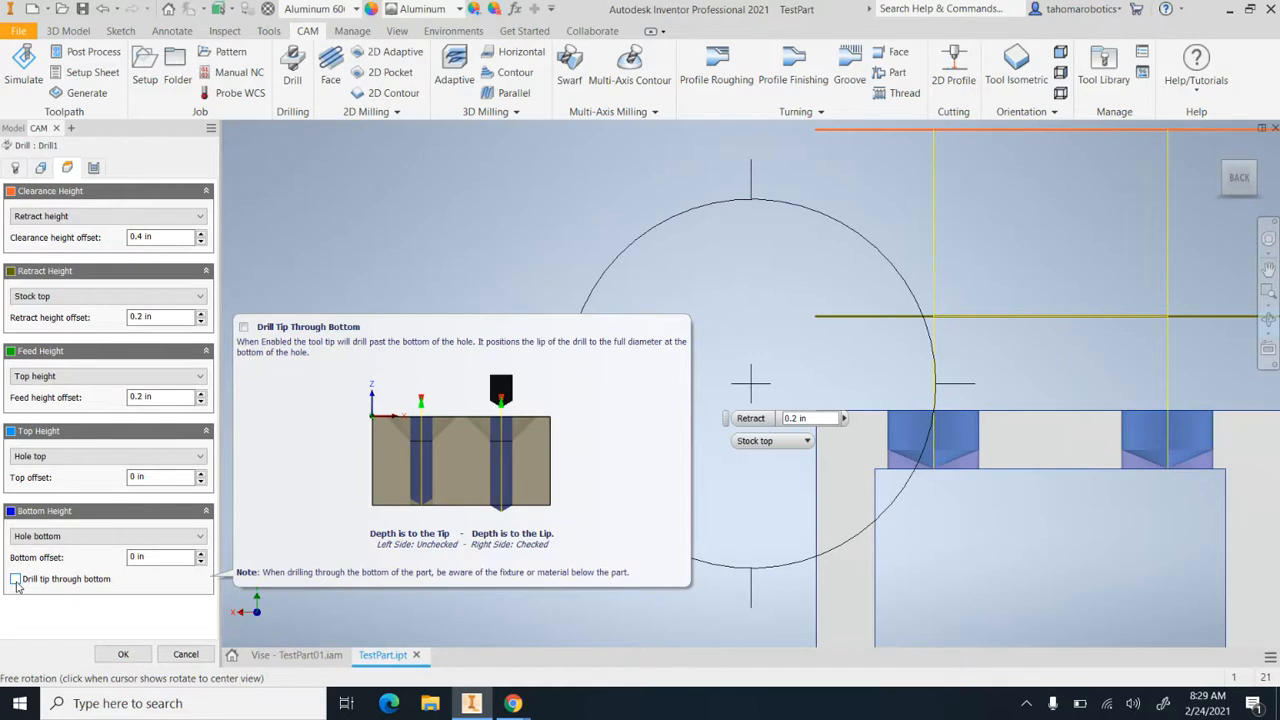
click(16, 583)
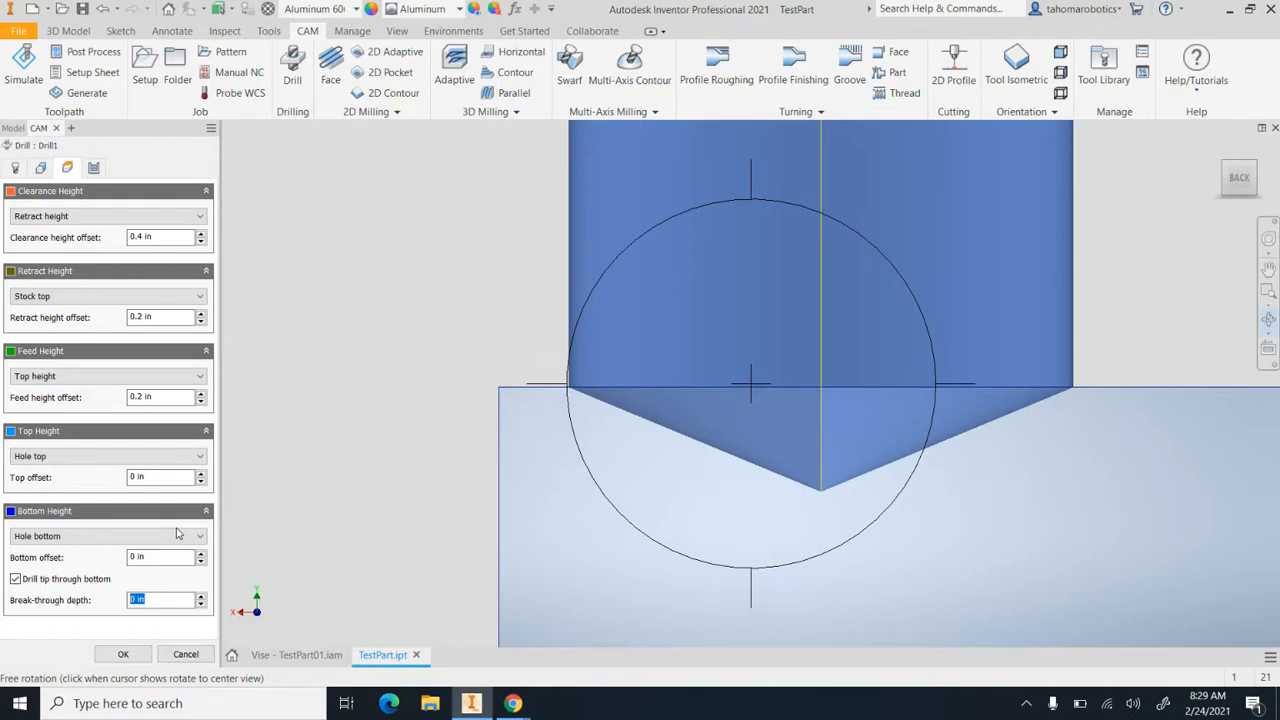
Set the break-through depth to 0.04 in and accept the drill operation
scroll(488, 508, down, 2)
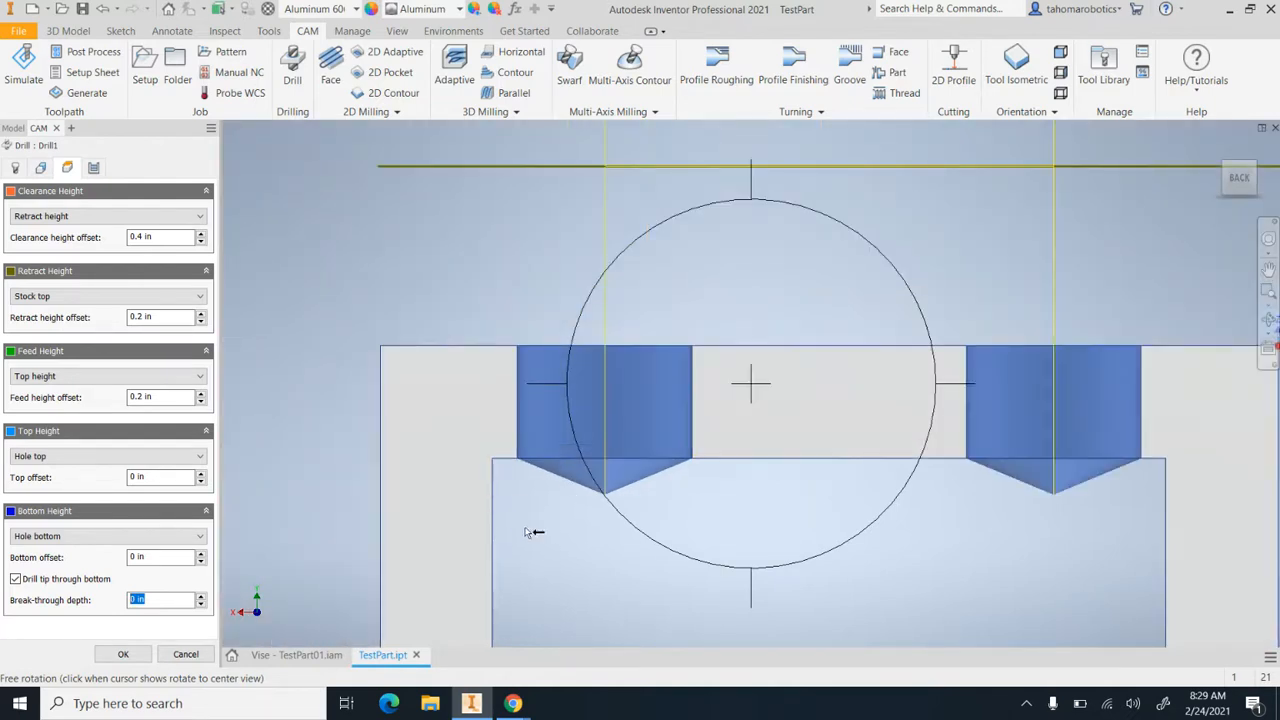
scroll(618, 479, down, 5)
scroll(595, 501, up, 2)
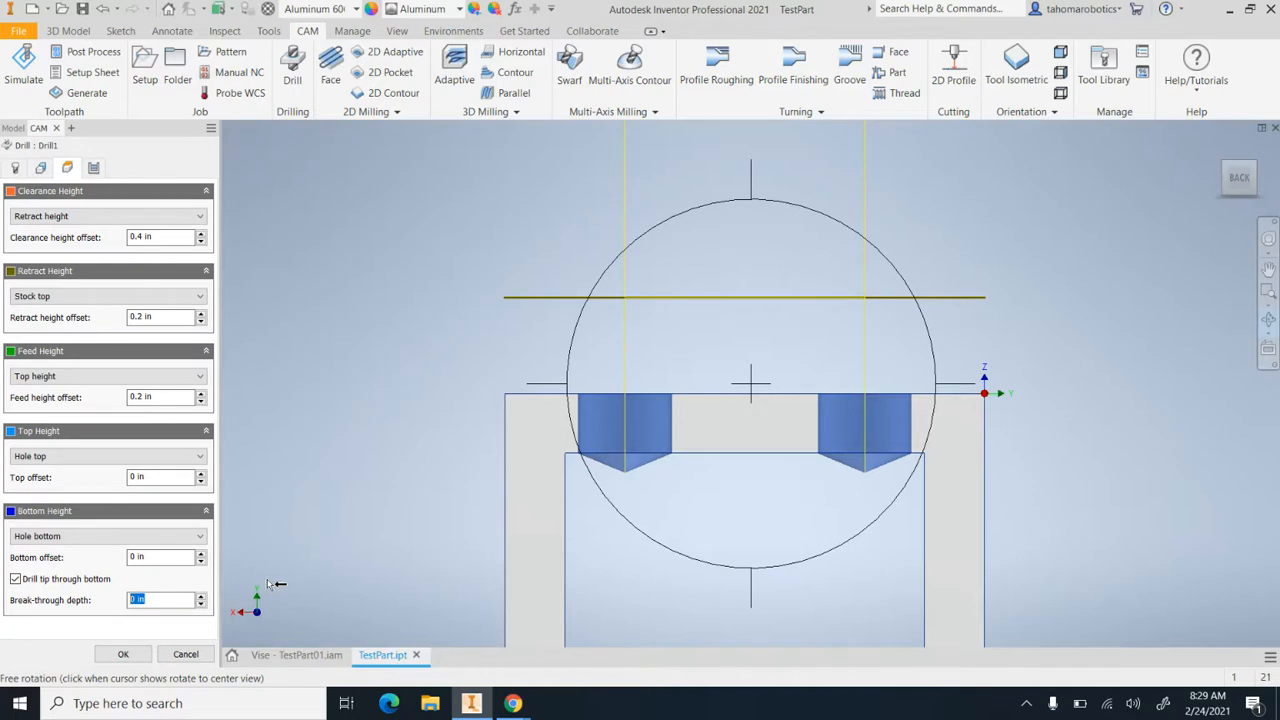
key(BackSpace)
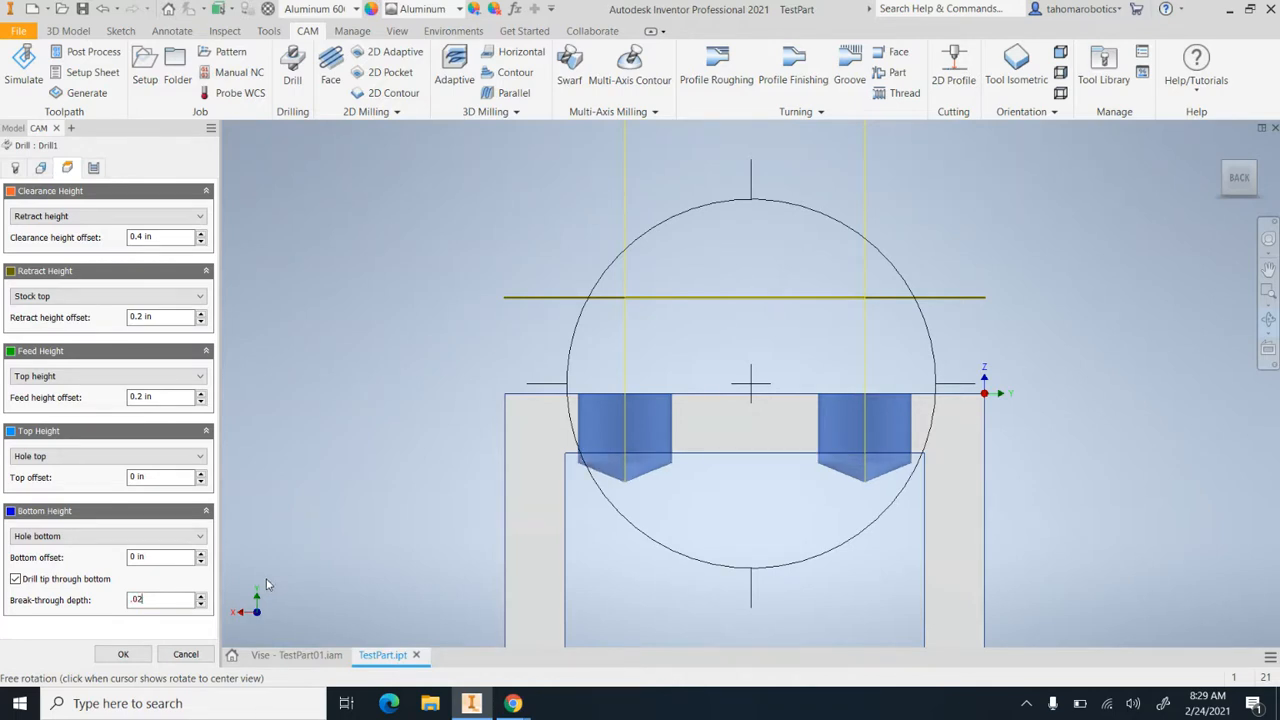
scroll(585, 477, up, 5)
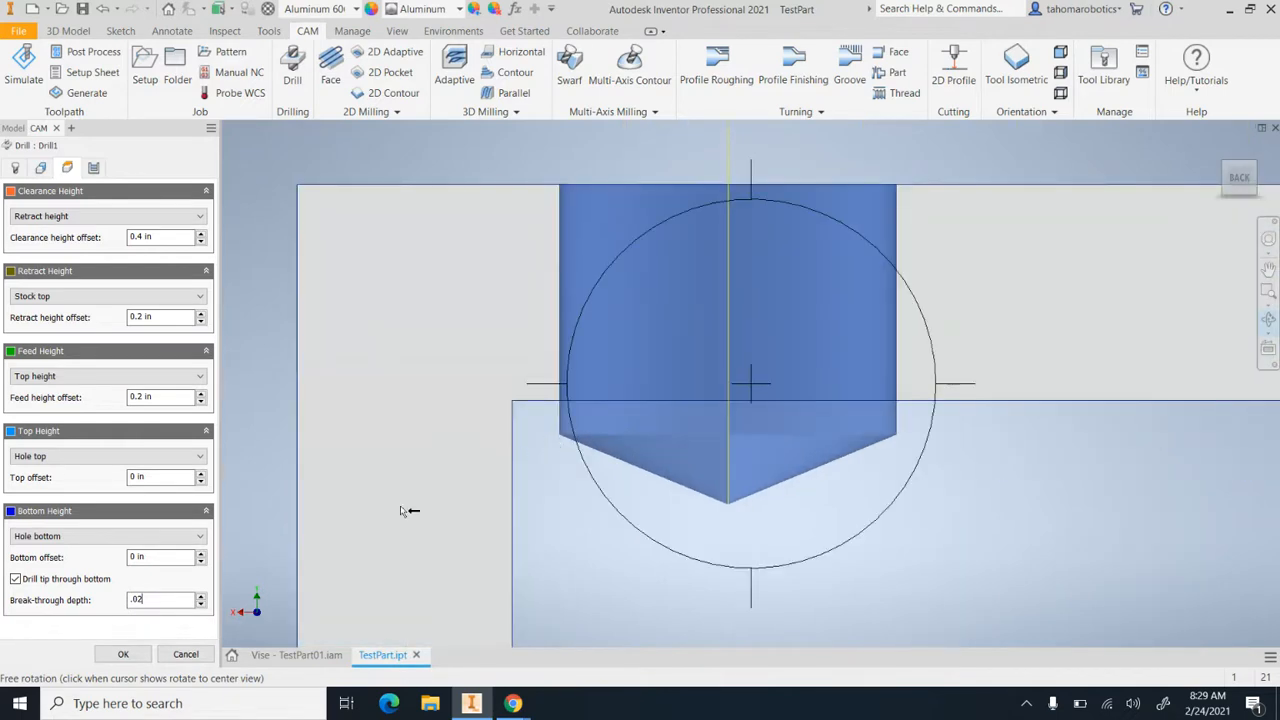
key(BackSpace)
text(4)
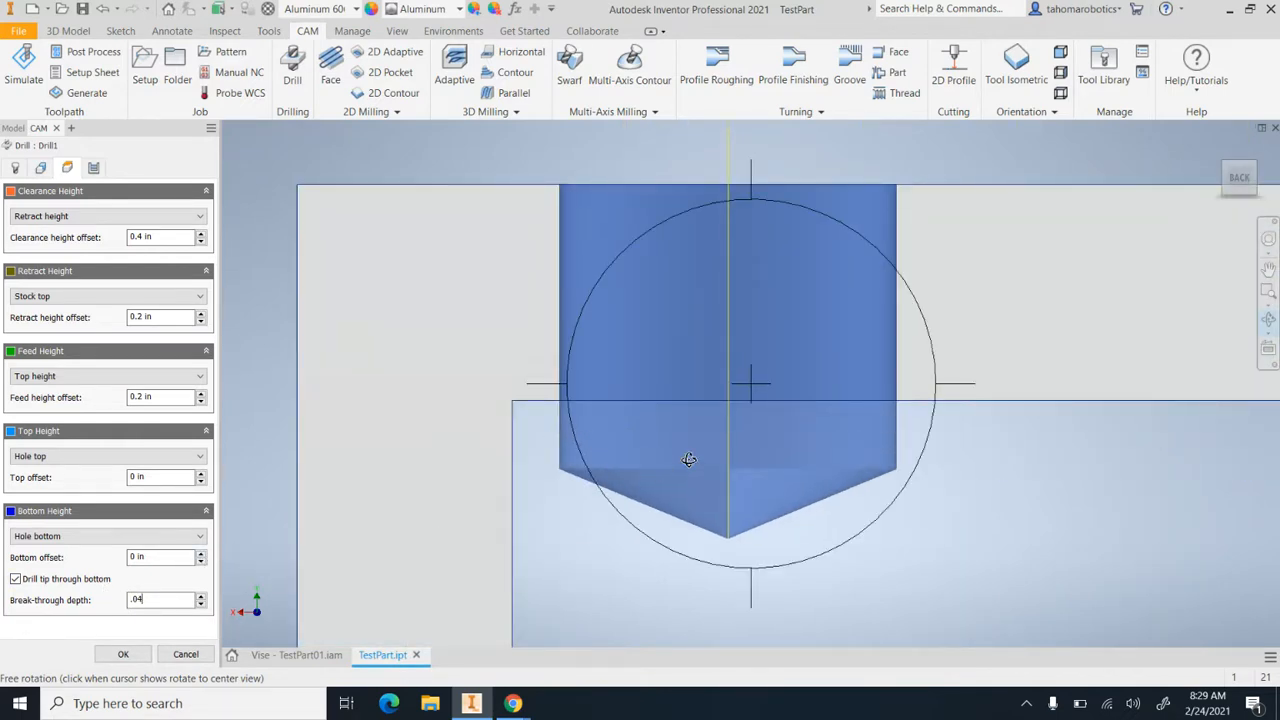
scroll(700, 455, down, 4)
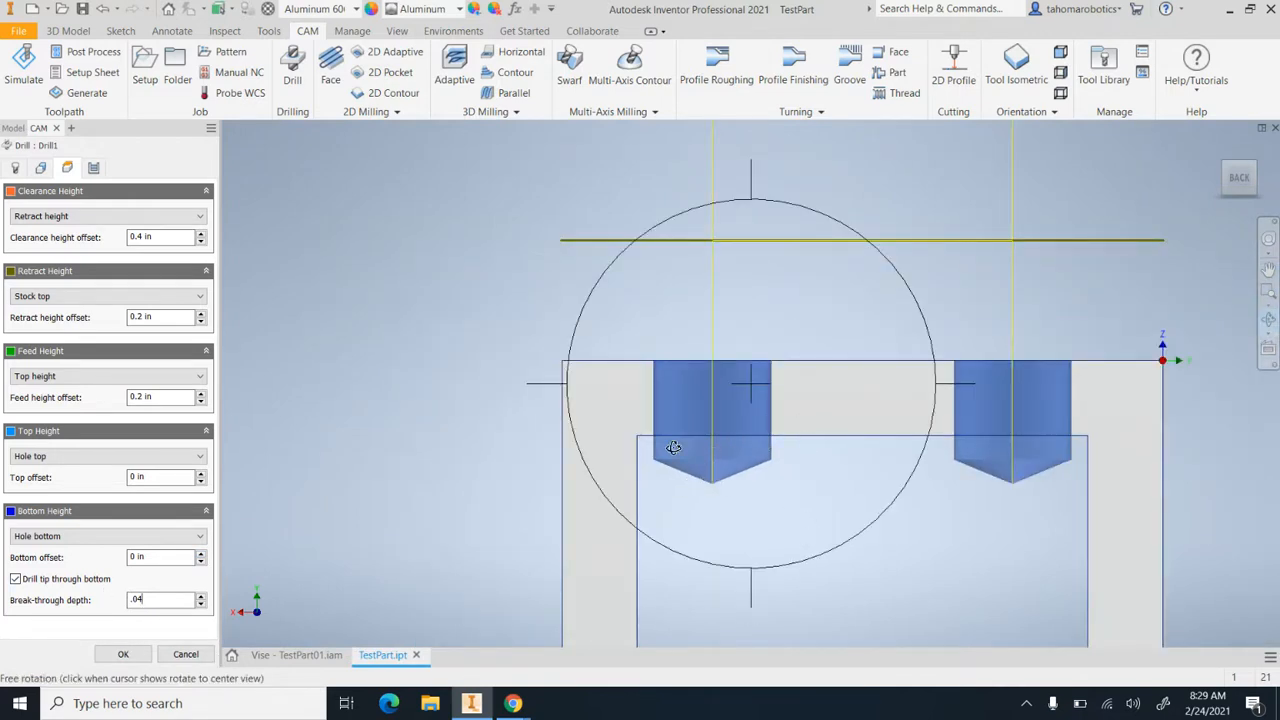
scroll(665, 444, up, 2)
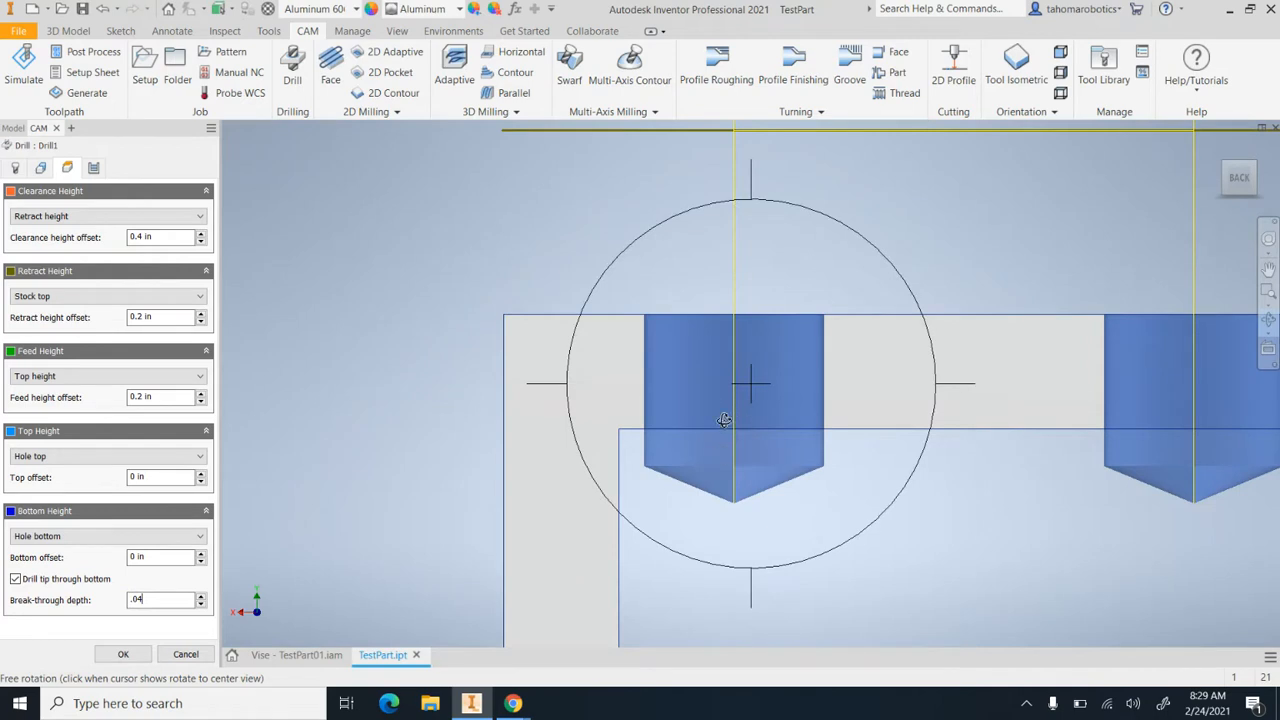
click(144, 658)
View the generated drill toolpath on the part and expand the Drill1 operation to show its tool and WCS
scroll(563, 437, down, 5)
shift+middle_drag(668, 402, 731, 434)
scroll(729, 440, down, 3)
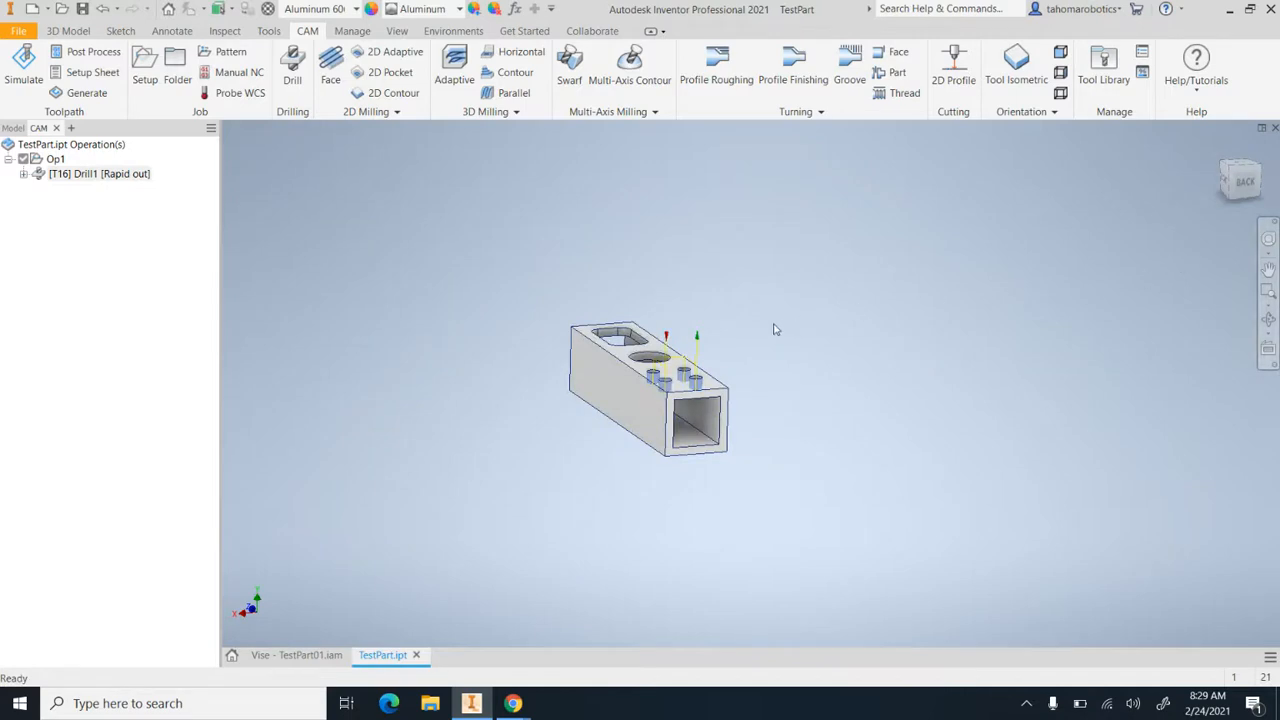
click(50, 178)
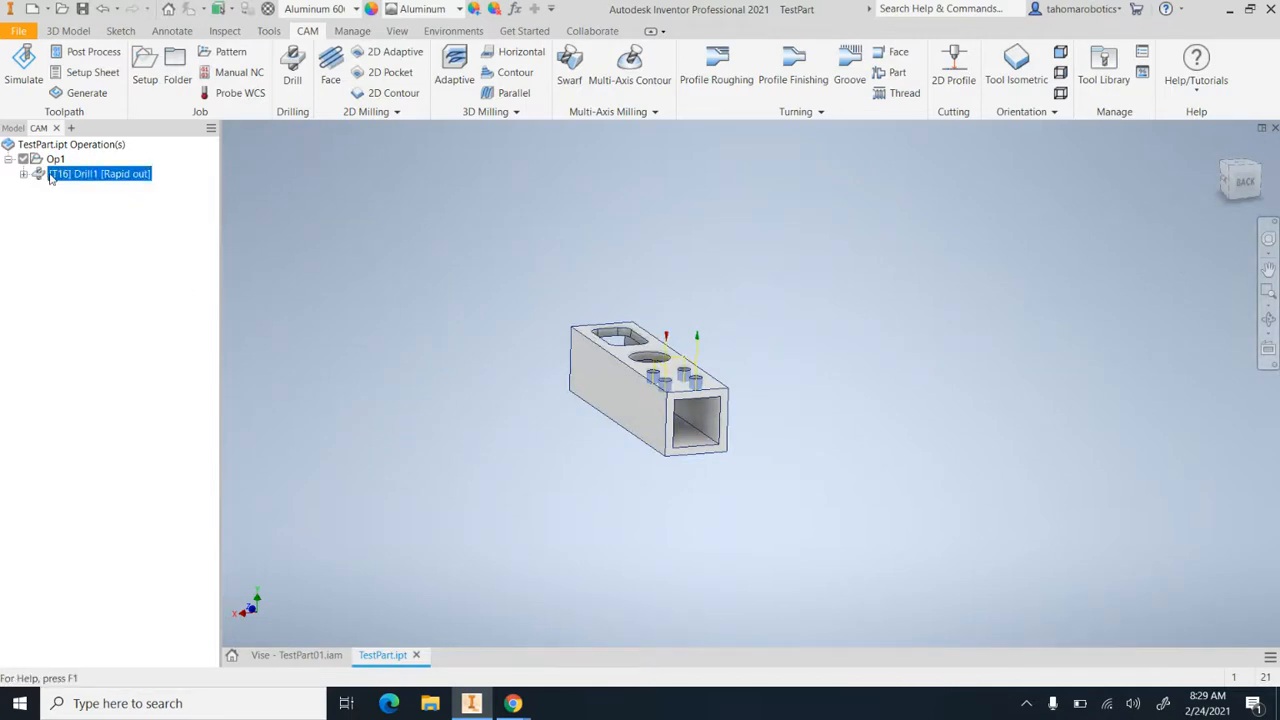
click(24, 175)
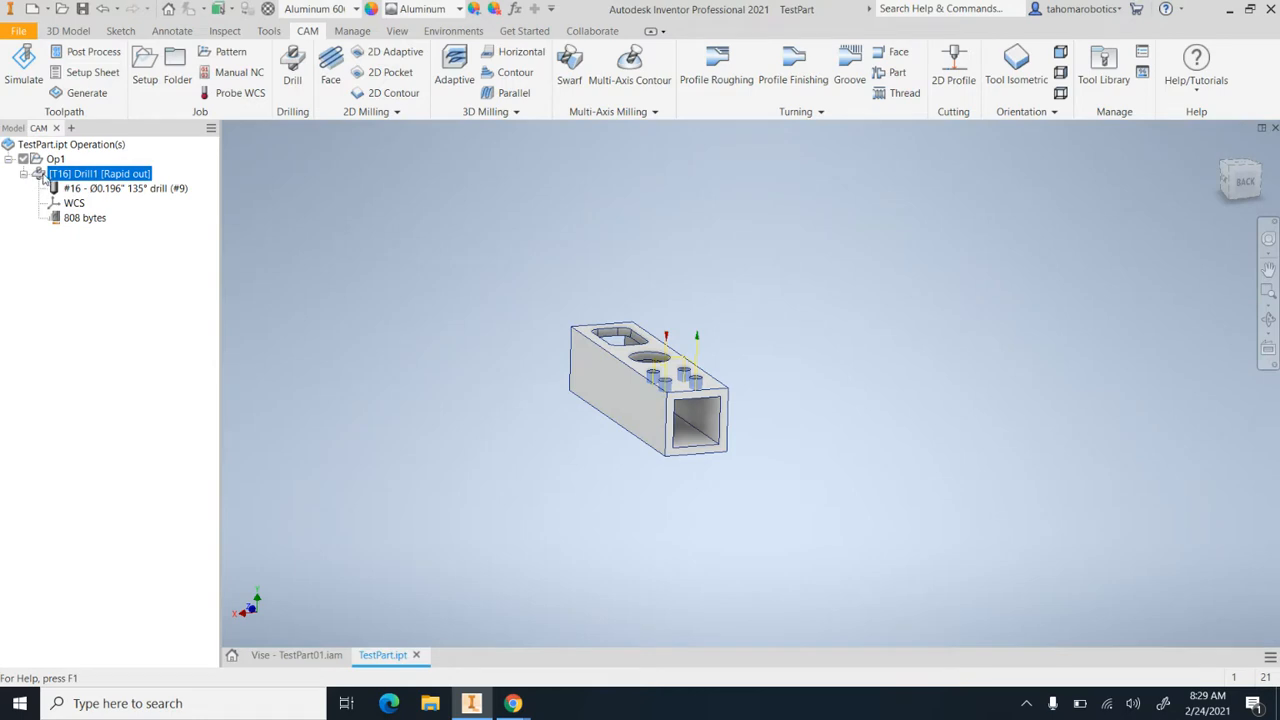
Reopen the Drill1 operation, review its geometry and heights, keep Drilling - rapid out as the cycle type and accept it
double_click(43, 178)
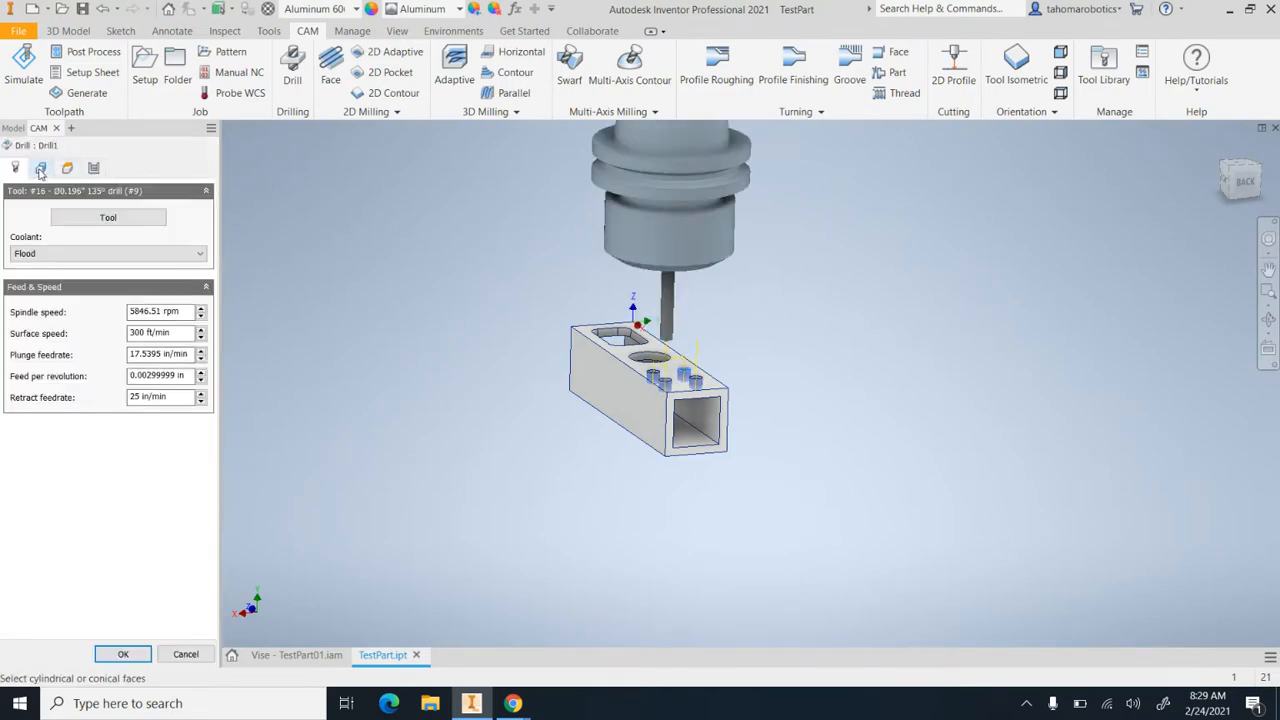
click(41, 168)
click(67, 168)
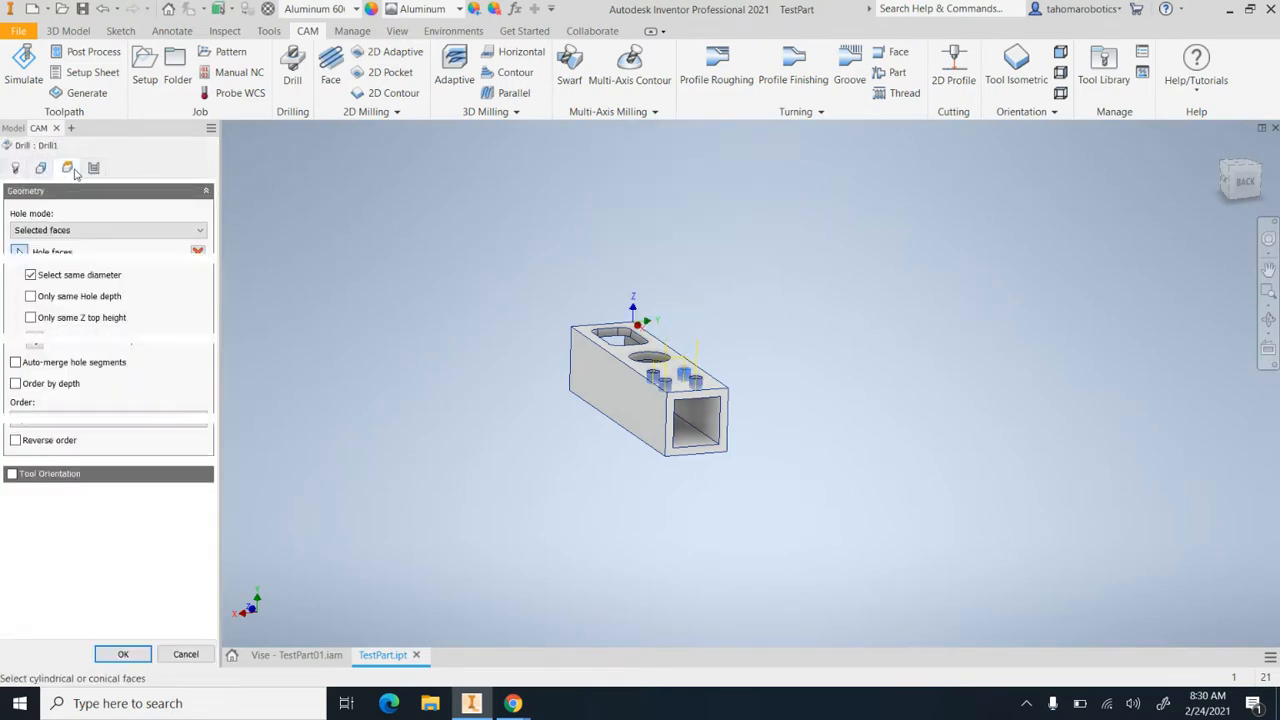
click(94, 171)
click(69, 169)
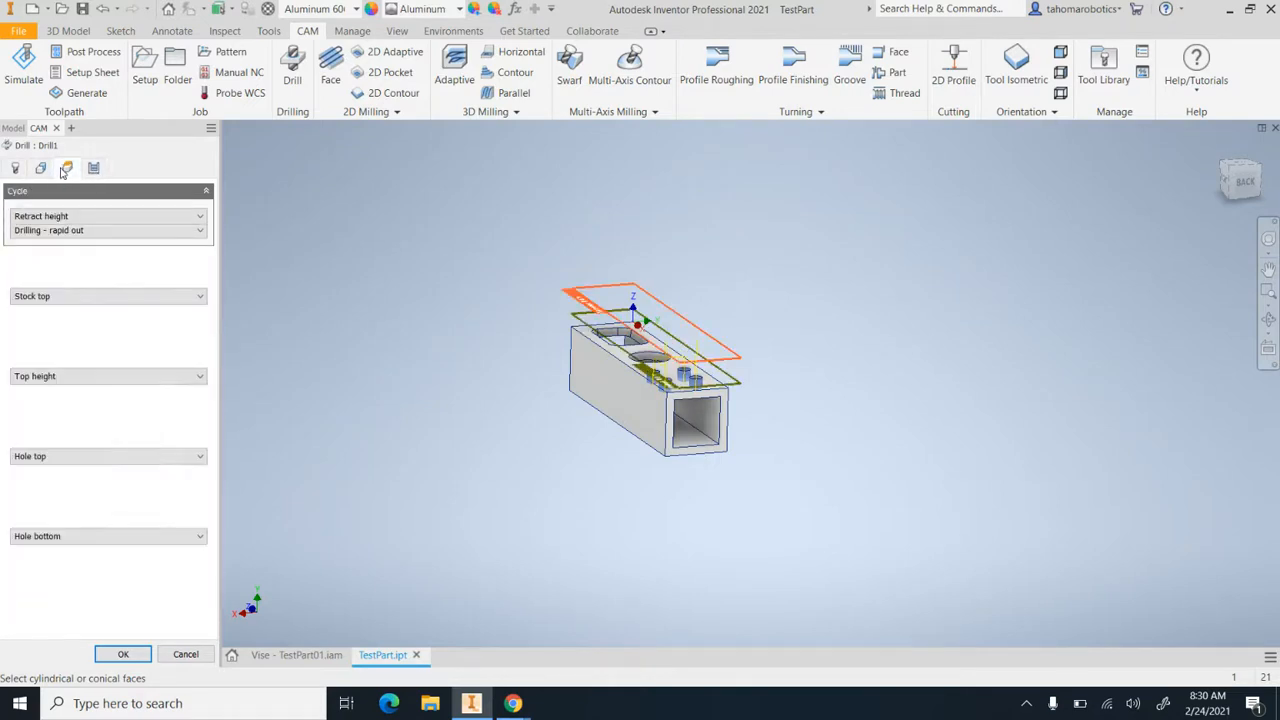
click(42, 169)
click(92, 169)
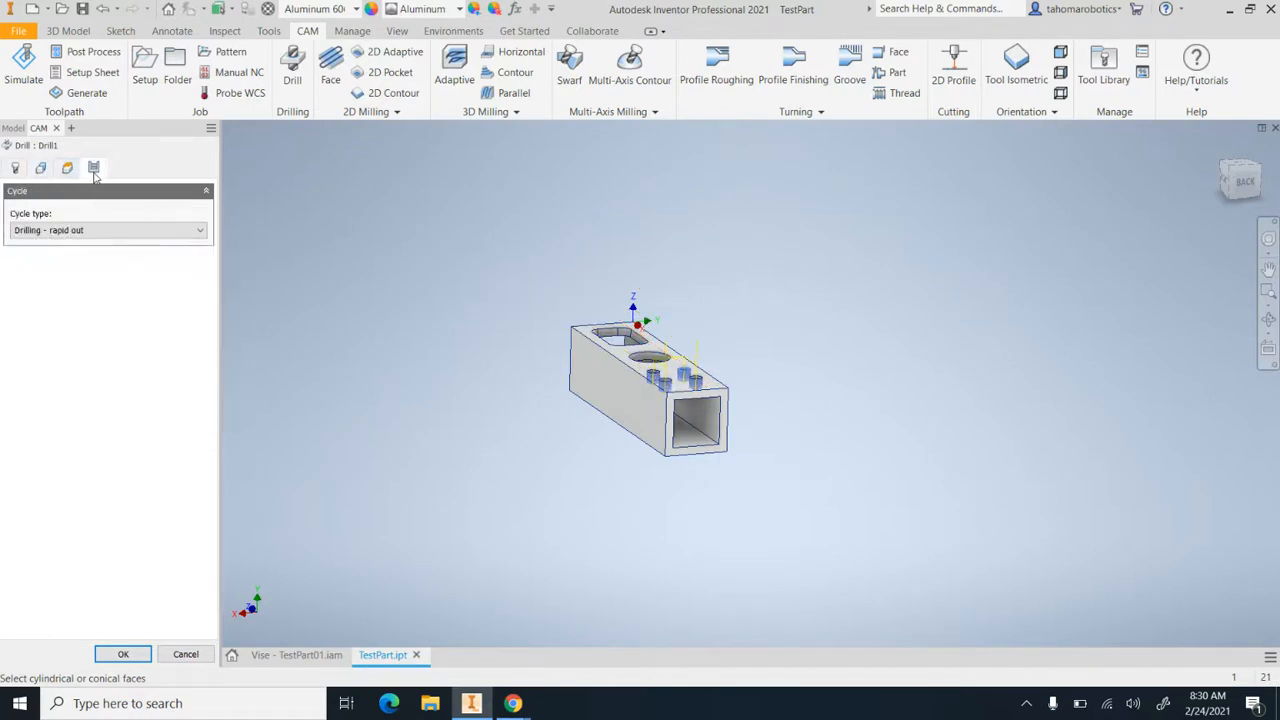
click(143, 233)
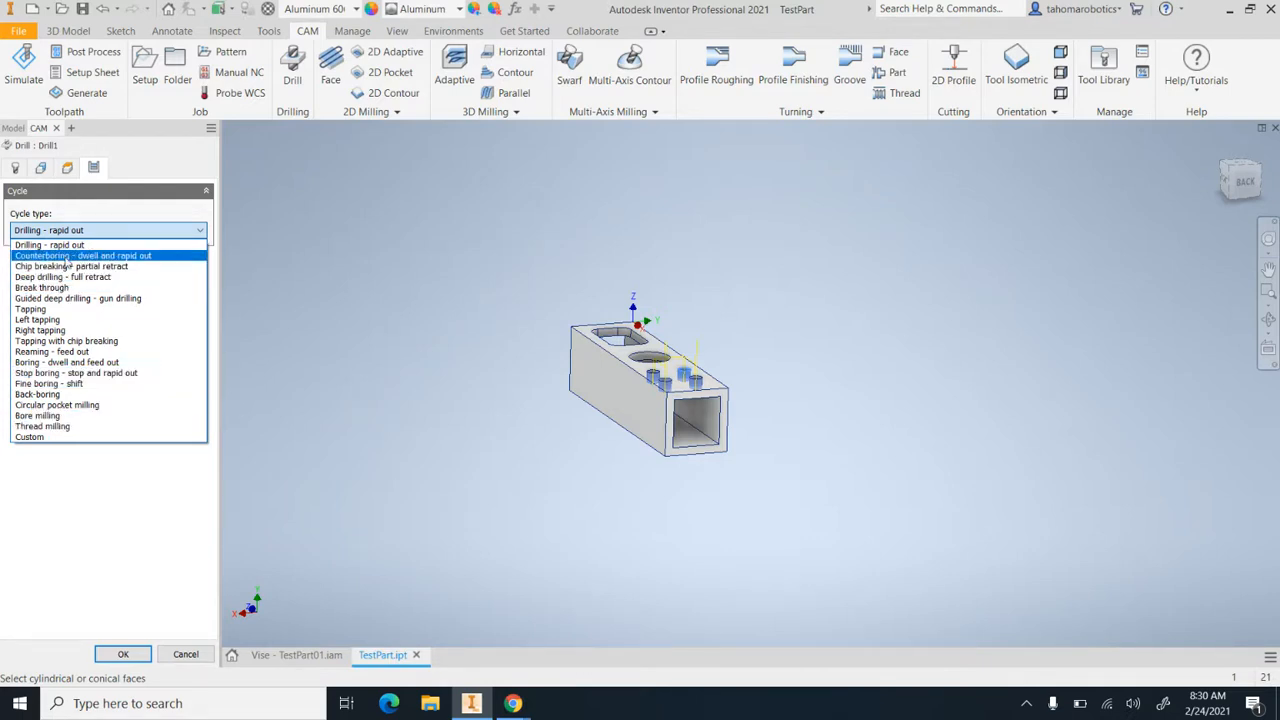
click(62, 246)
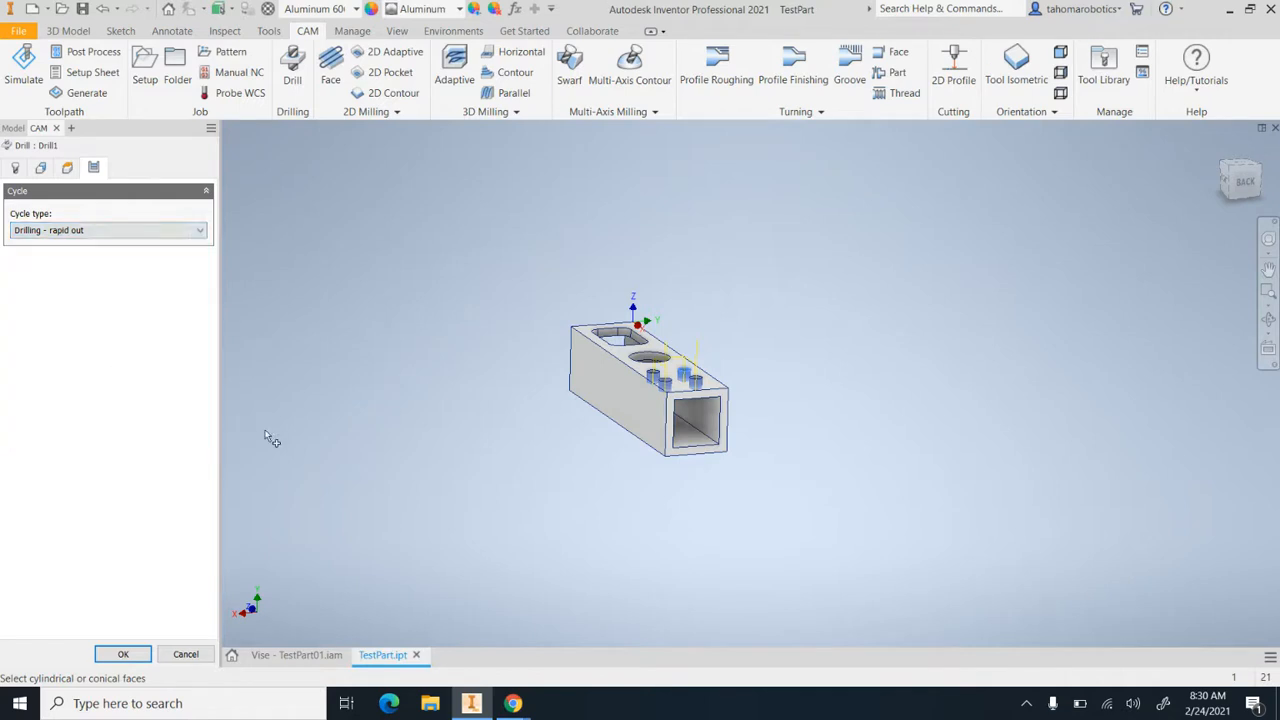
click(124, 653)
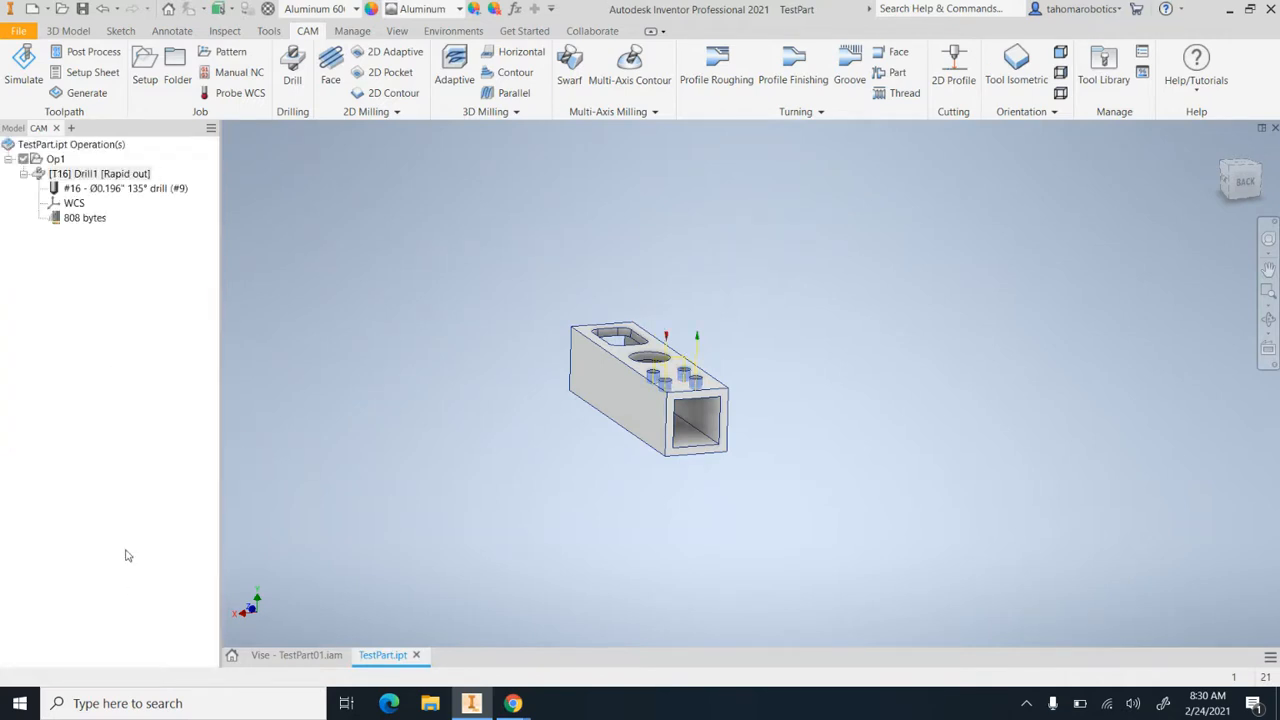
Examine the drill toolpath, the round hole and the rounded rectangular pocket on the part from closer and different angles
shift+middle_drag(777, 361, 808, 365)
scroll(555, 273, up, 4)
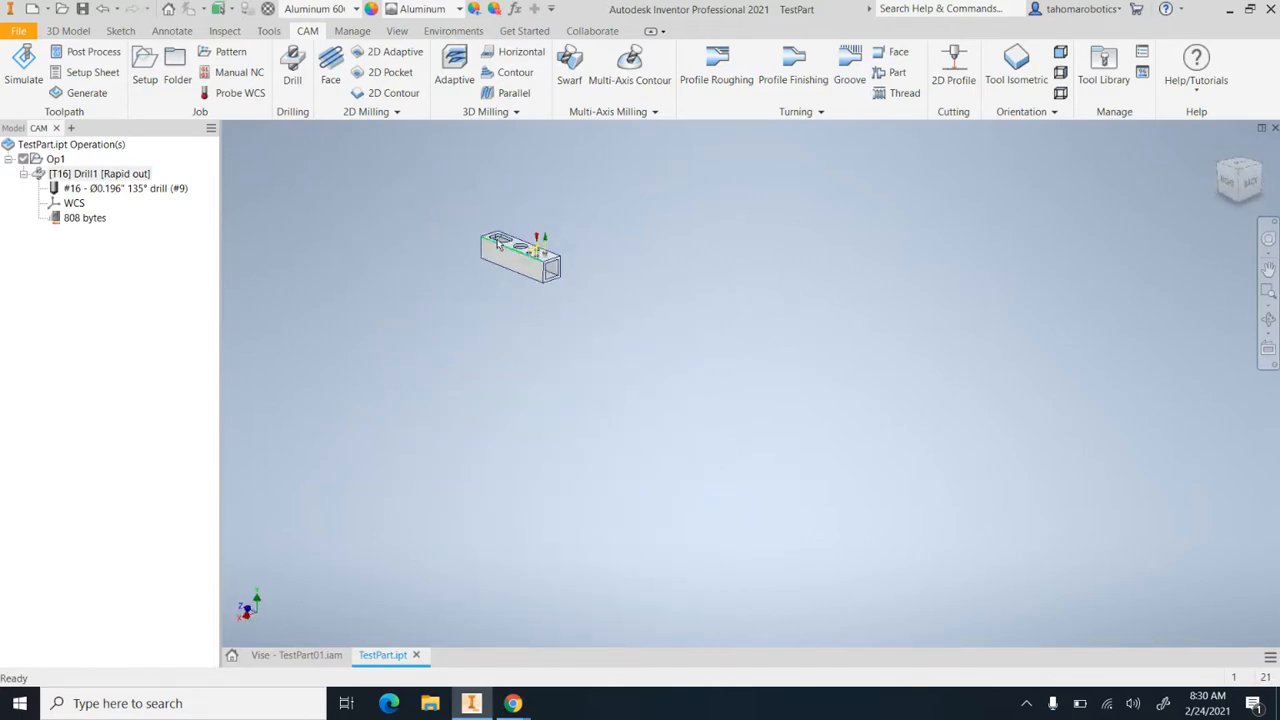
scroll(497, 243, down, 8)
scroll(1216, 338, up, 2)
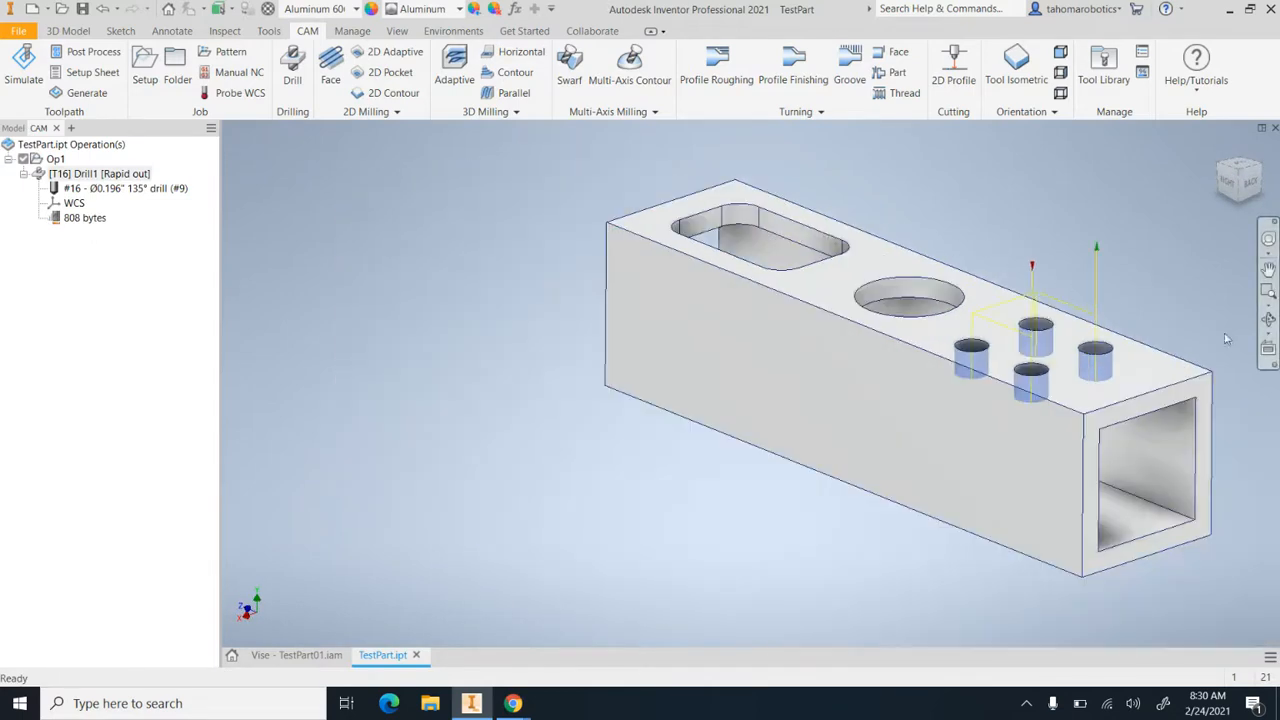
click(1268, 319)
scroll(860, 302, up, 3)
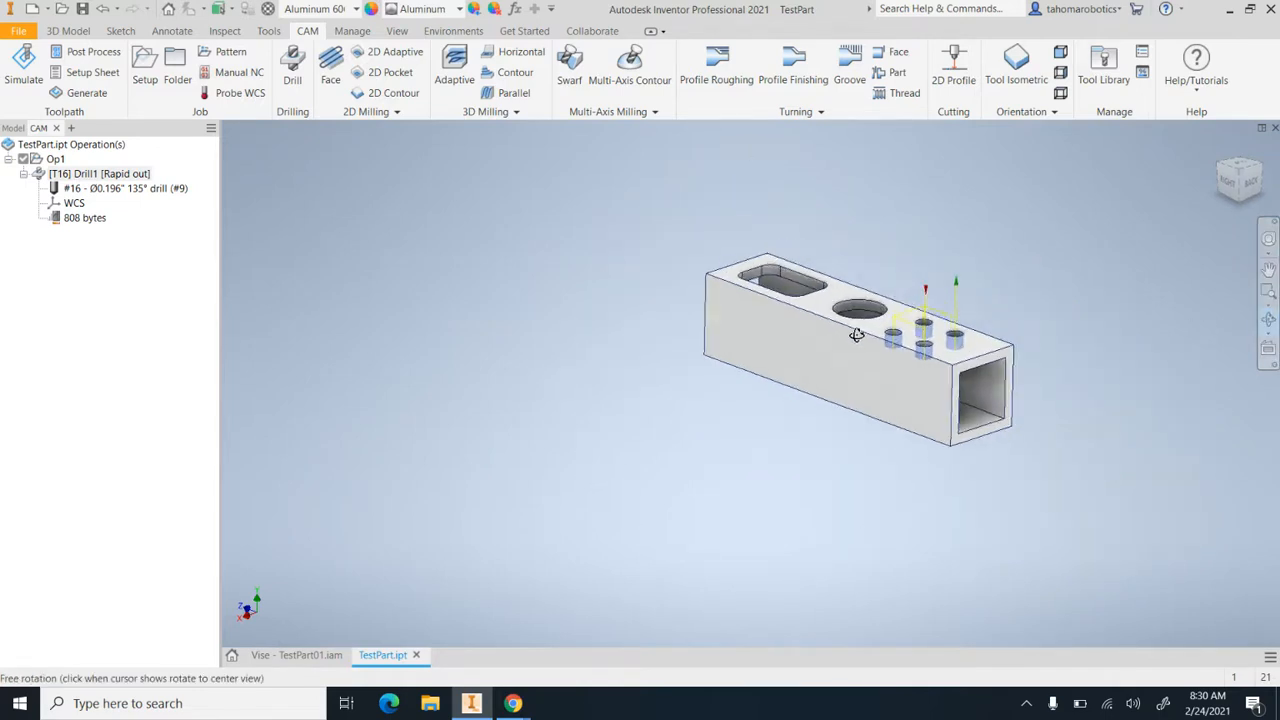
drag(853, 335, 891, 343)
scroll(820, 347, up, 5)
scroll(766, 315, down, 7)
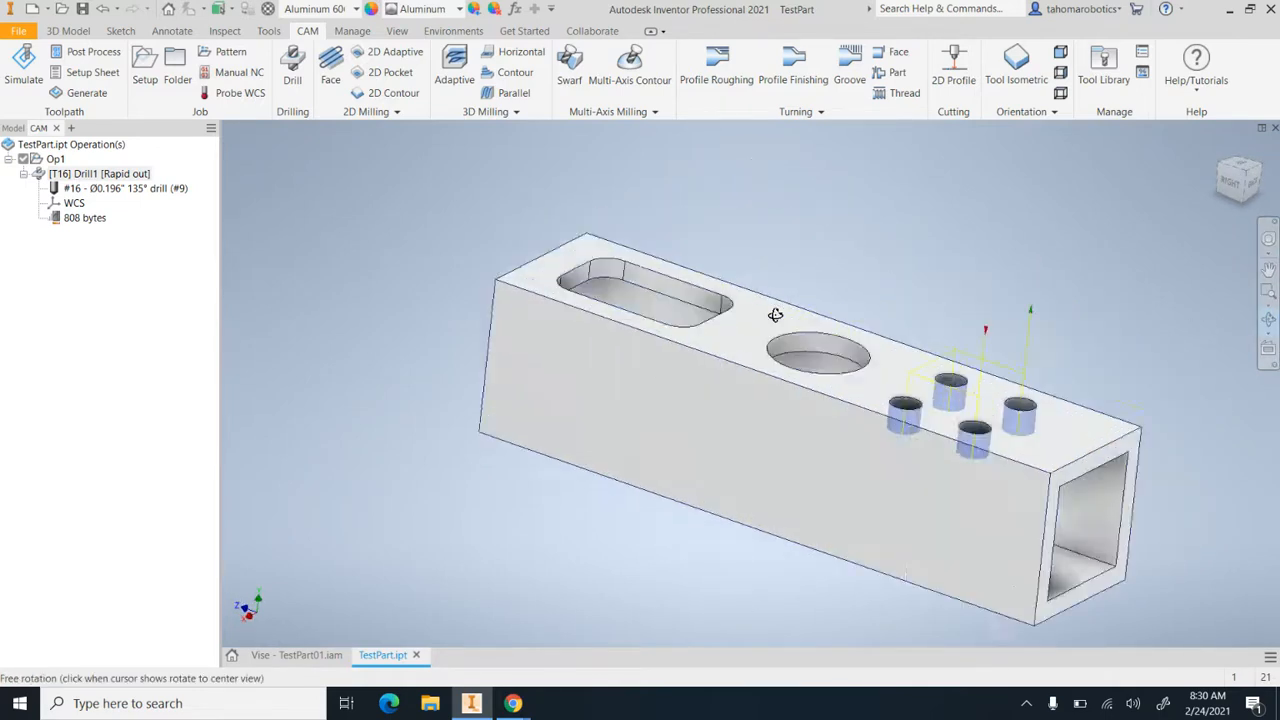
scroll(776, 315, down, 3)
right_click(791, 316)
click(834, 316)
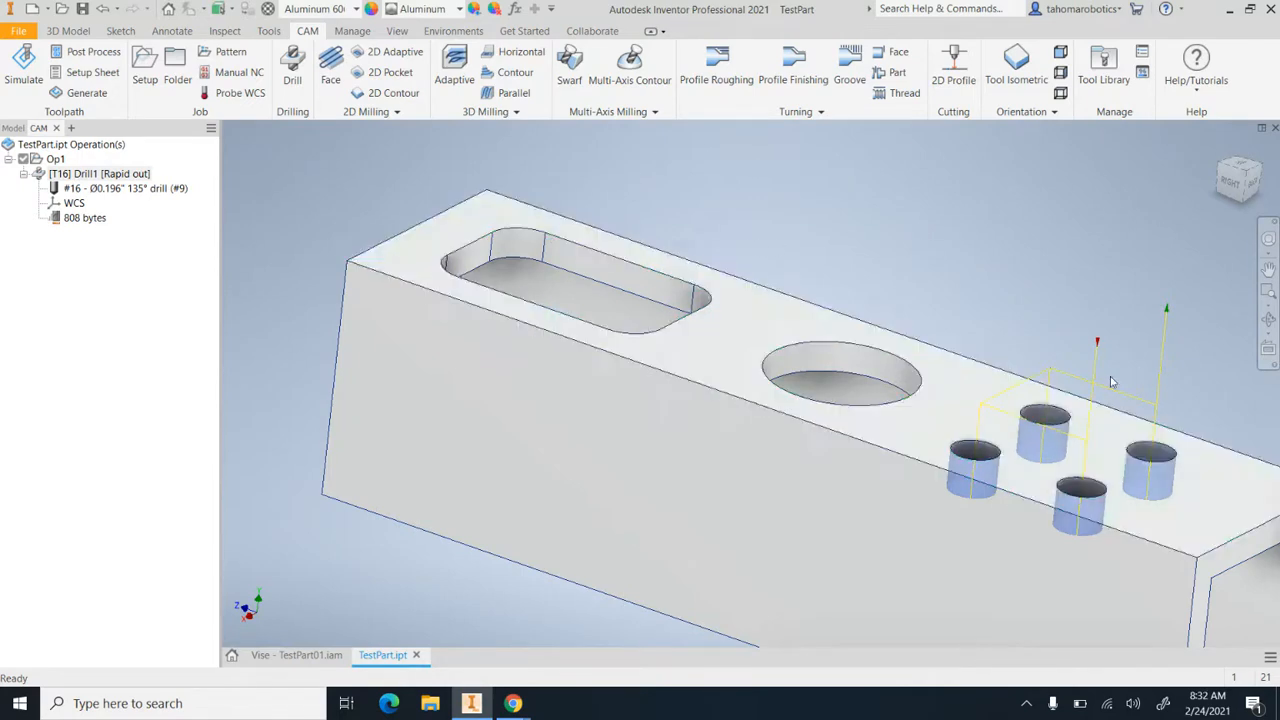
click(1268, 318)
drag(1090, 346, 773, 321)
key(Escape)
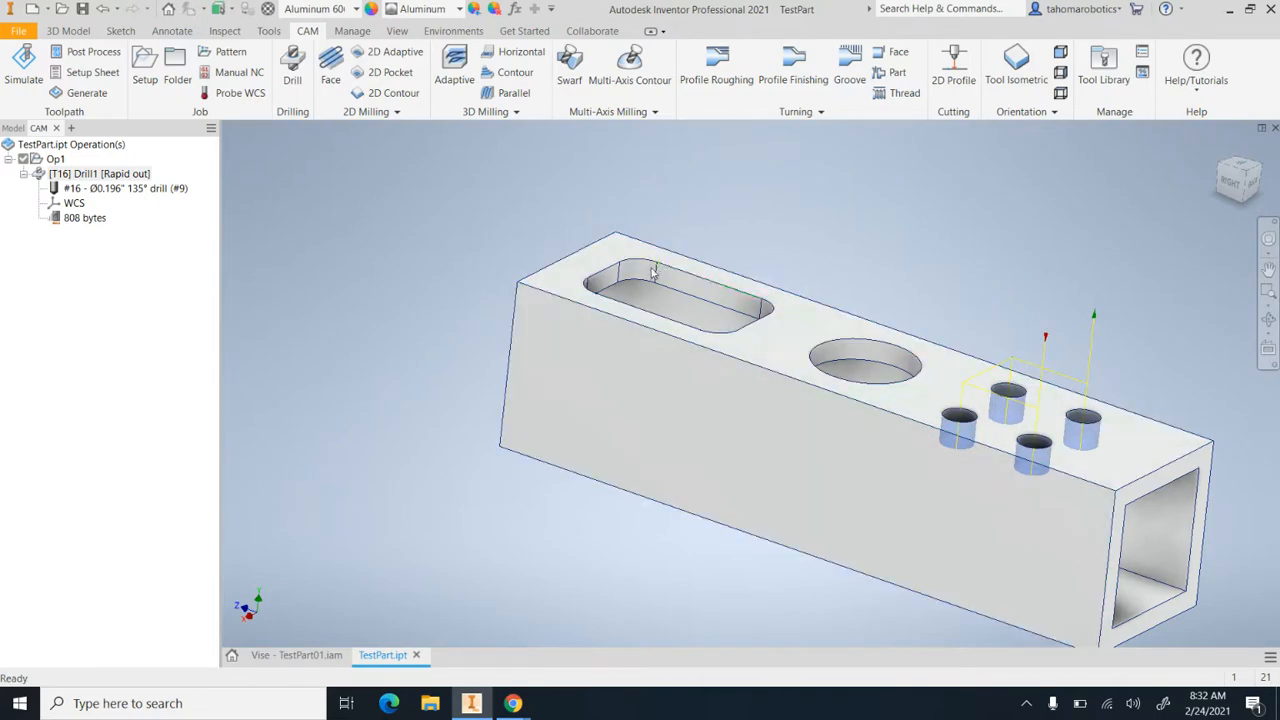
Measure the radius of the rectangular pocket's inner corner edge
scroll(714, 284, up, 5)
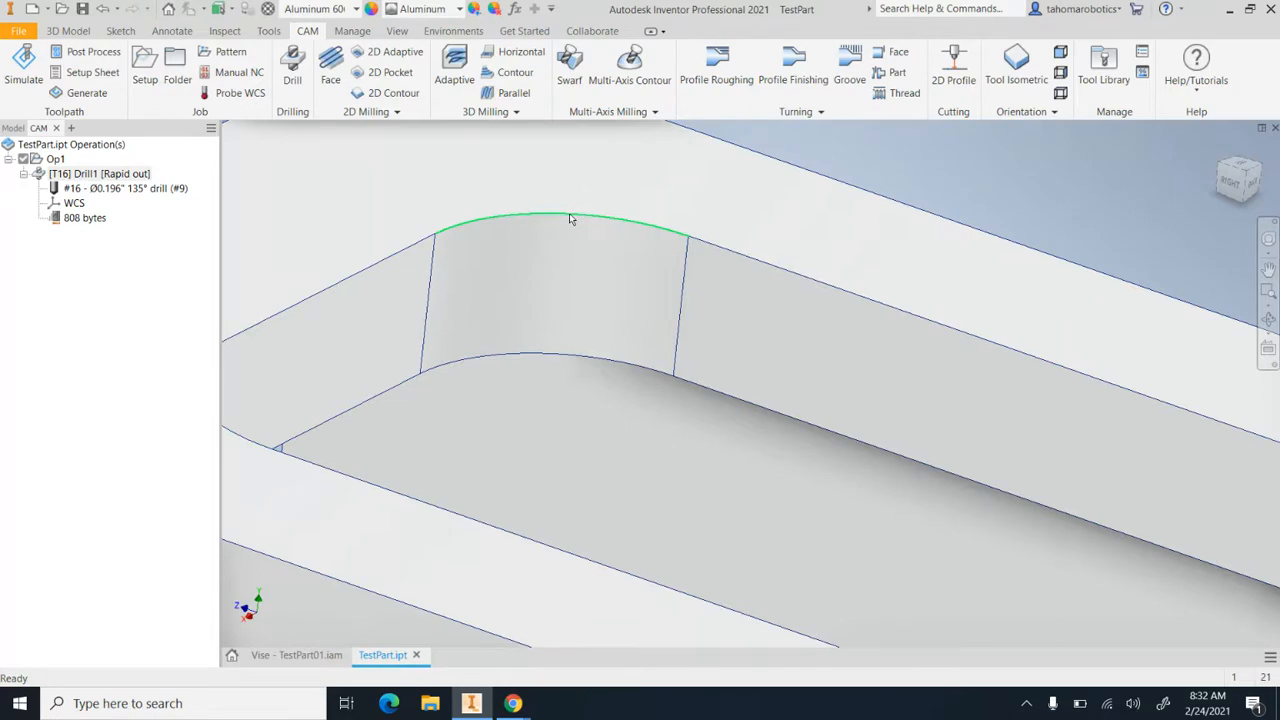
scroll(570, 217, down, 3)
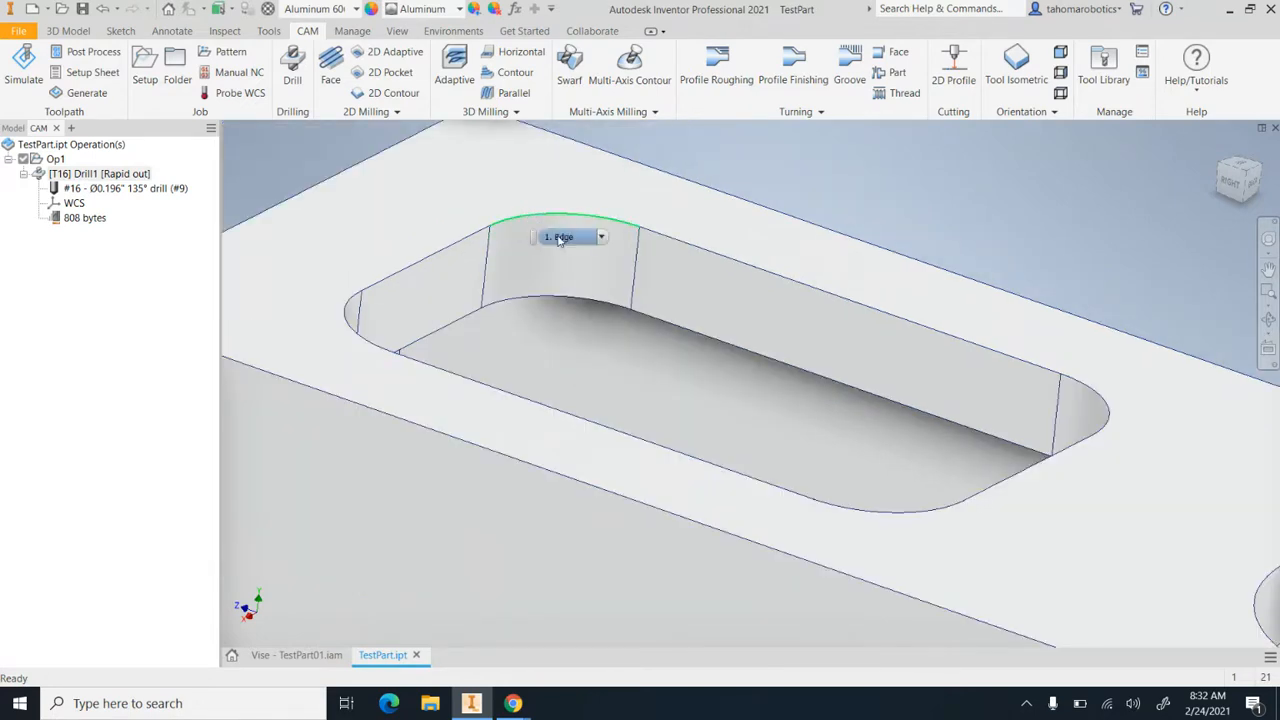
click(225, 31)
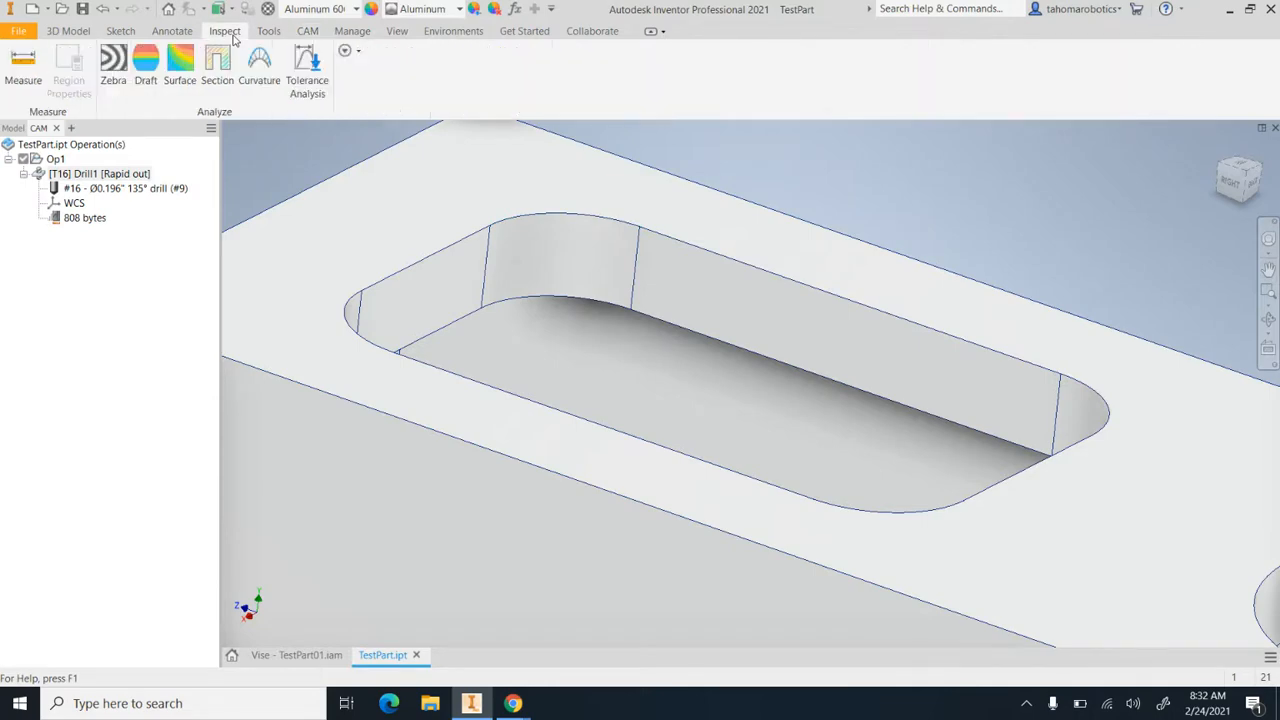
click(23, 70)
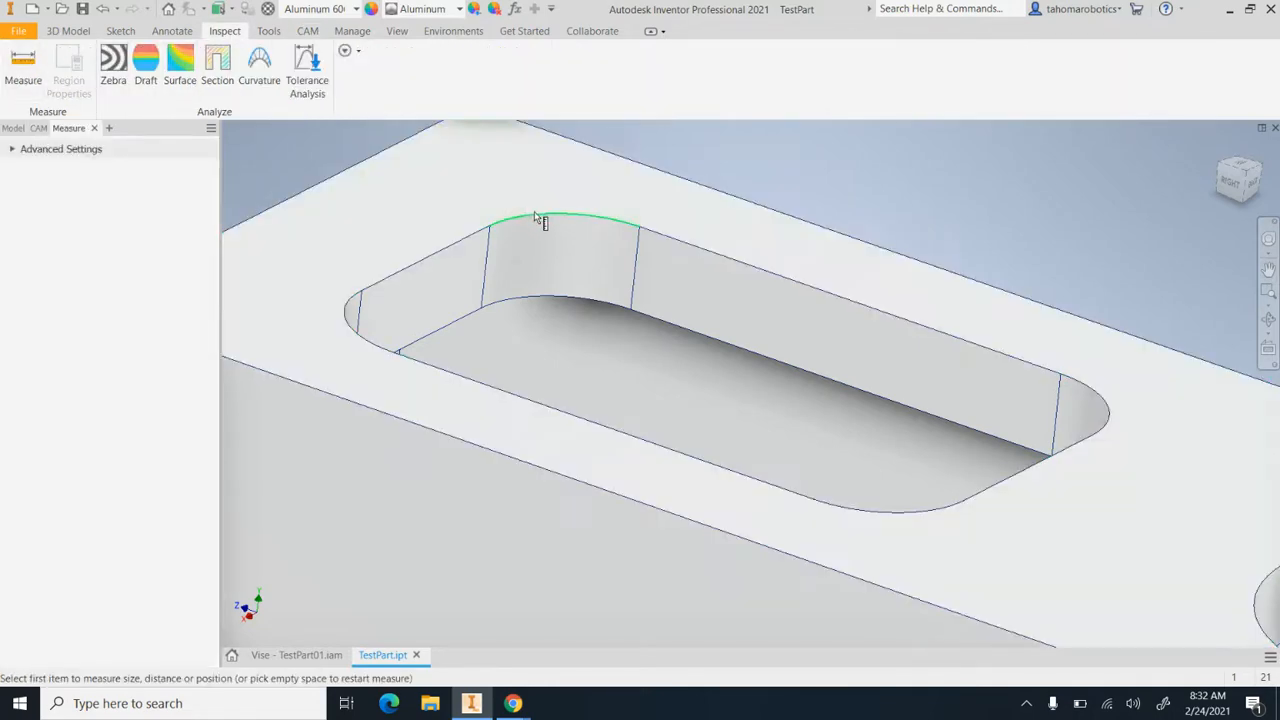
click(539, 218)
scroll(539, 216, up, 5)
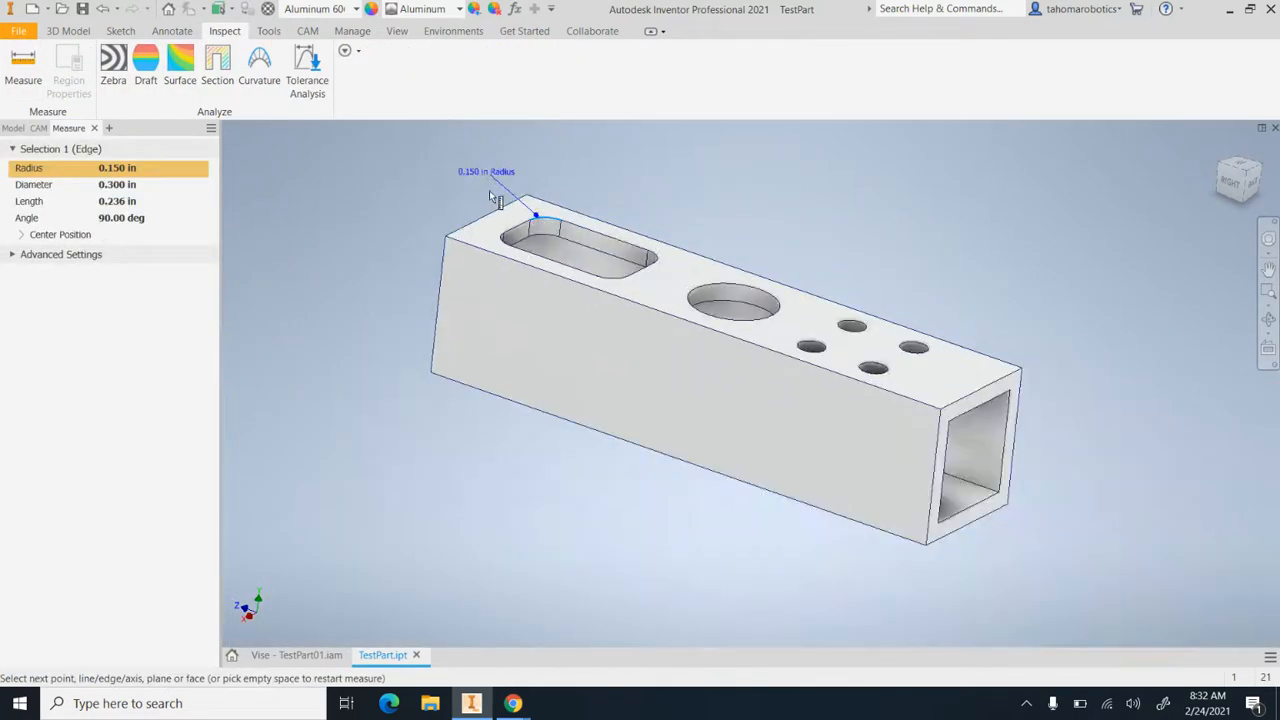
scroll(470, 165, down, 5)
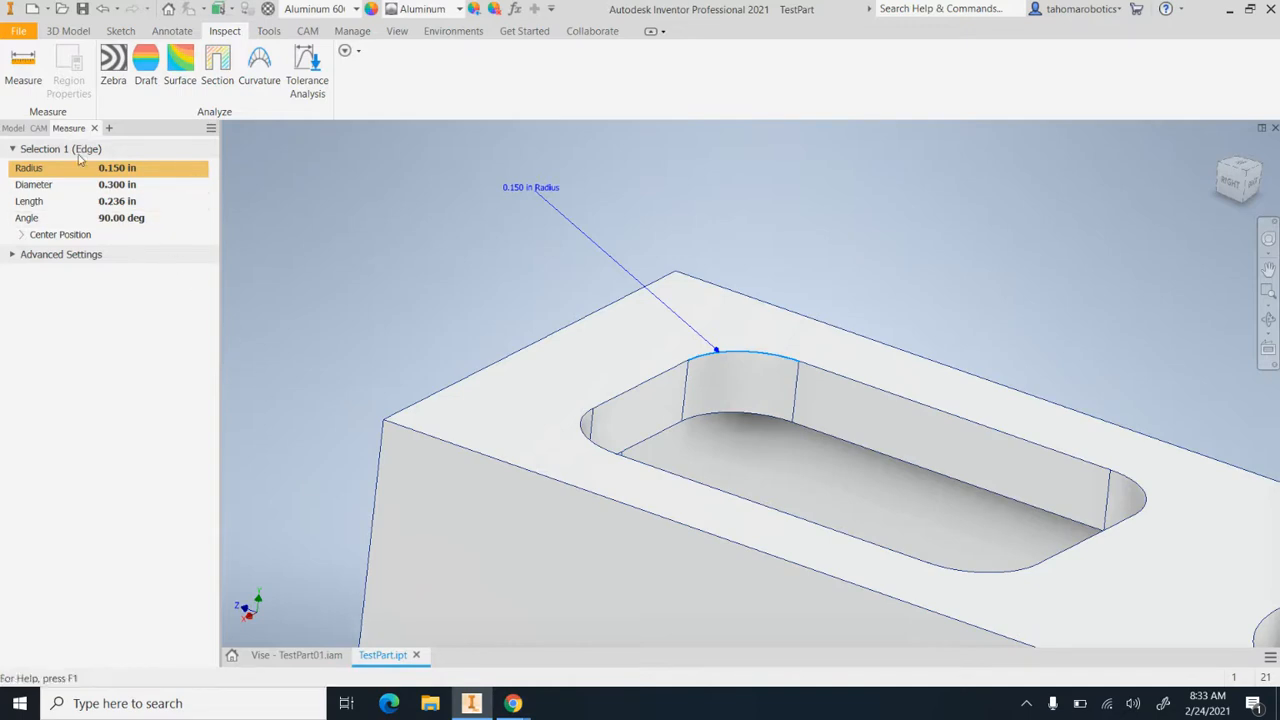
Return to the CAM operations and review the 2D milling and Adaptive Clearing strategies for machining the rectangular pocket
click(40, 129)
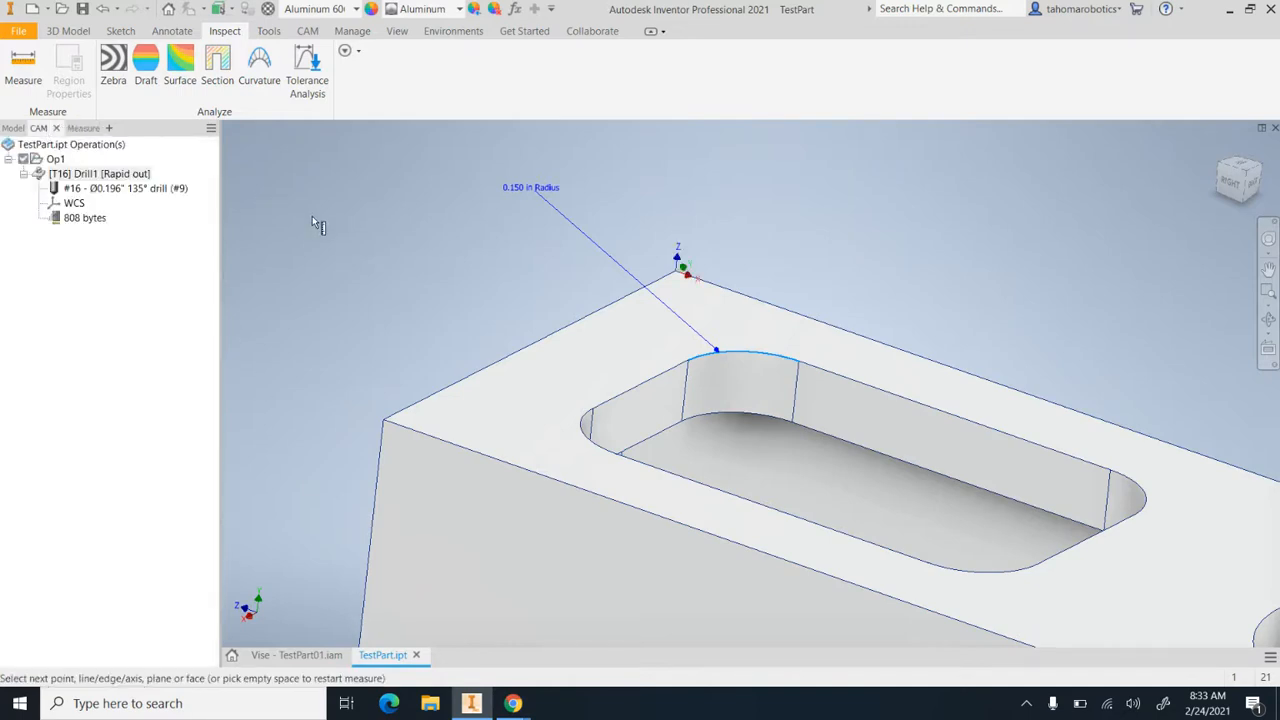
scroll(316, 216, up, 3)
shift+middle_drag(702, 257, 710, 254)
scroll(714, 258, up, 4)
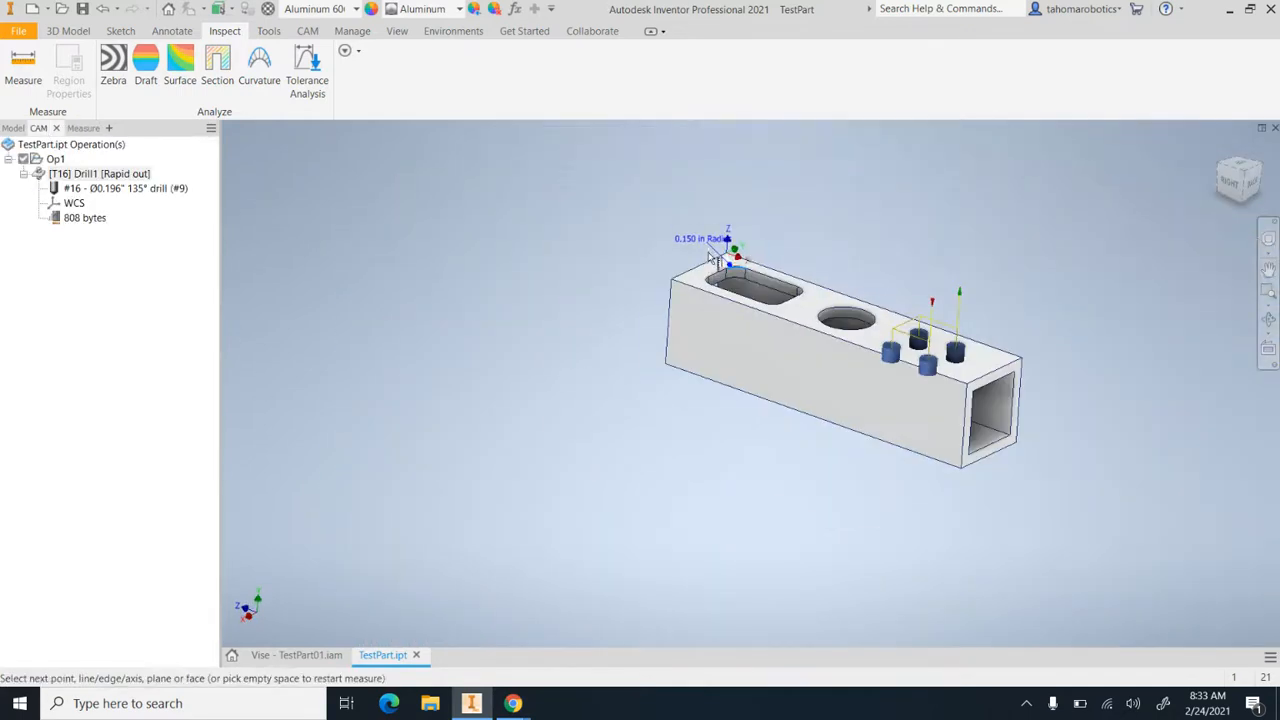
scroll(772, 240, down, 5)
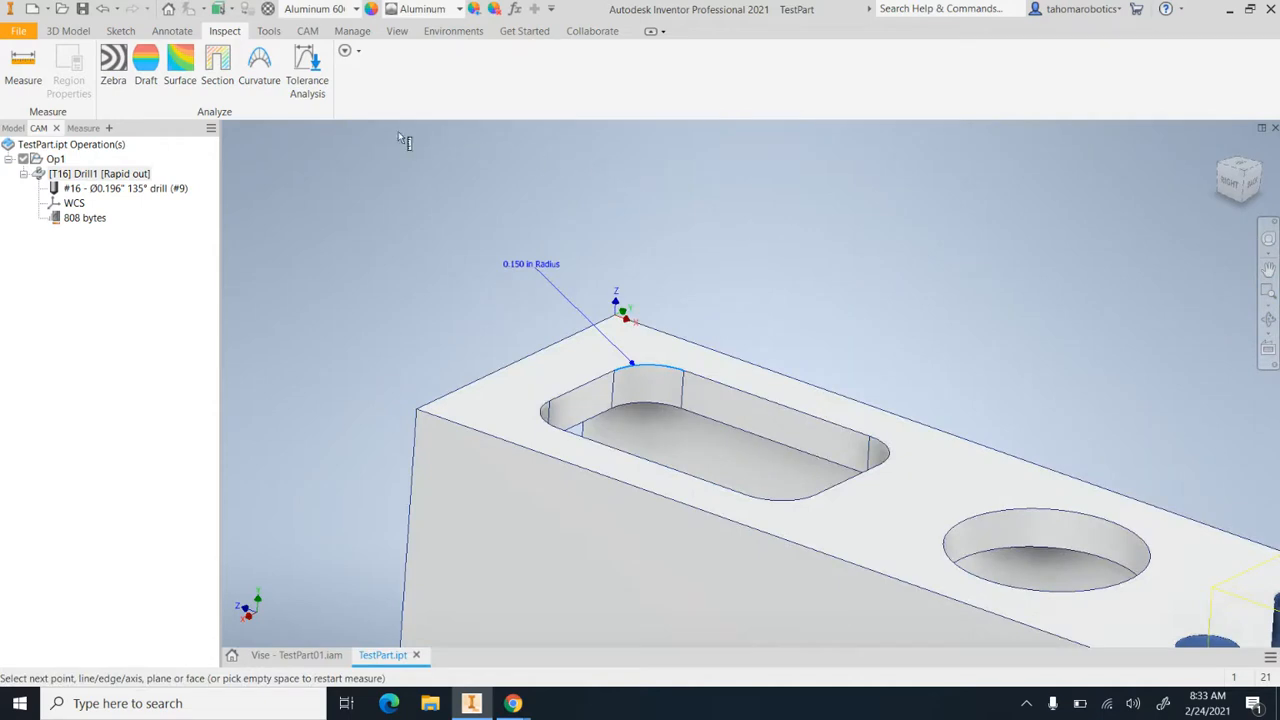
click(308, 31)
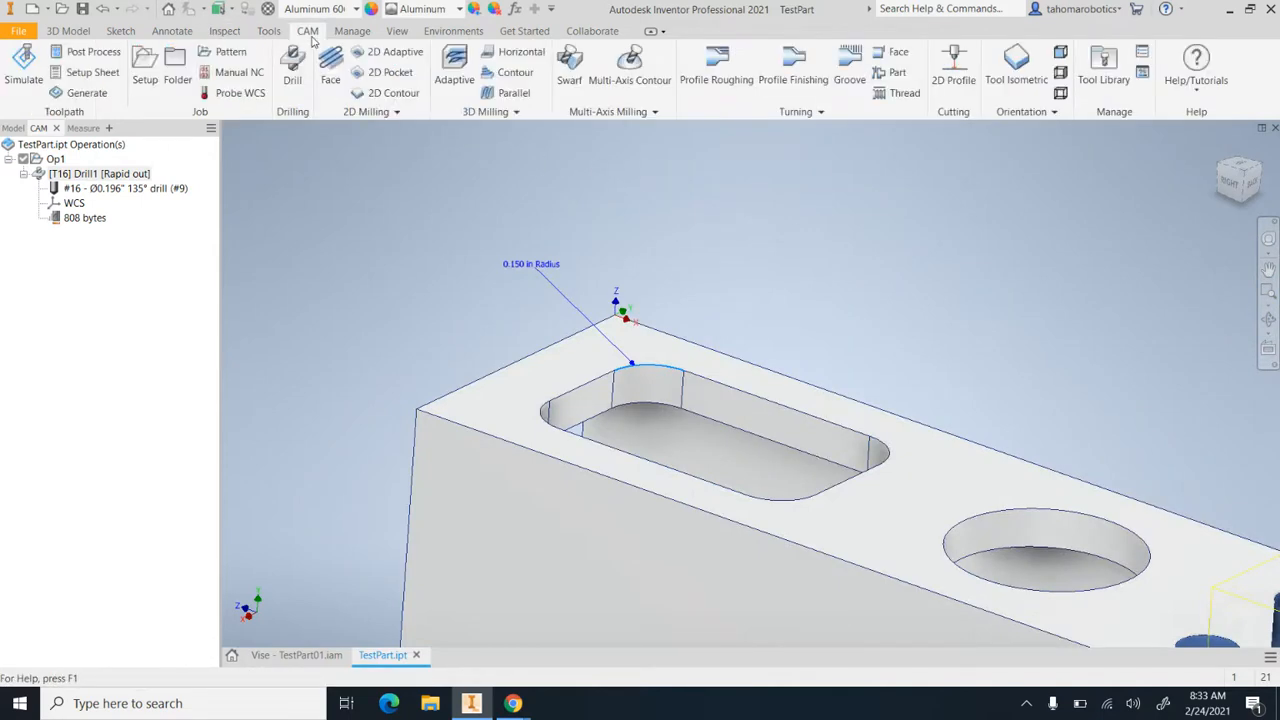
click(397, 113)
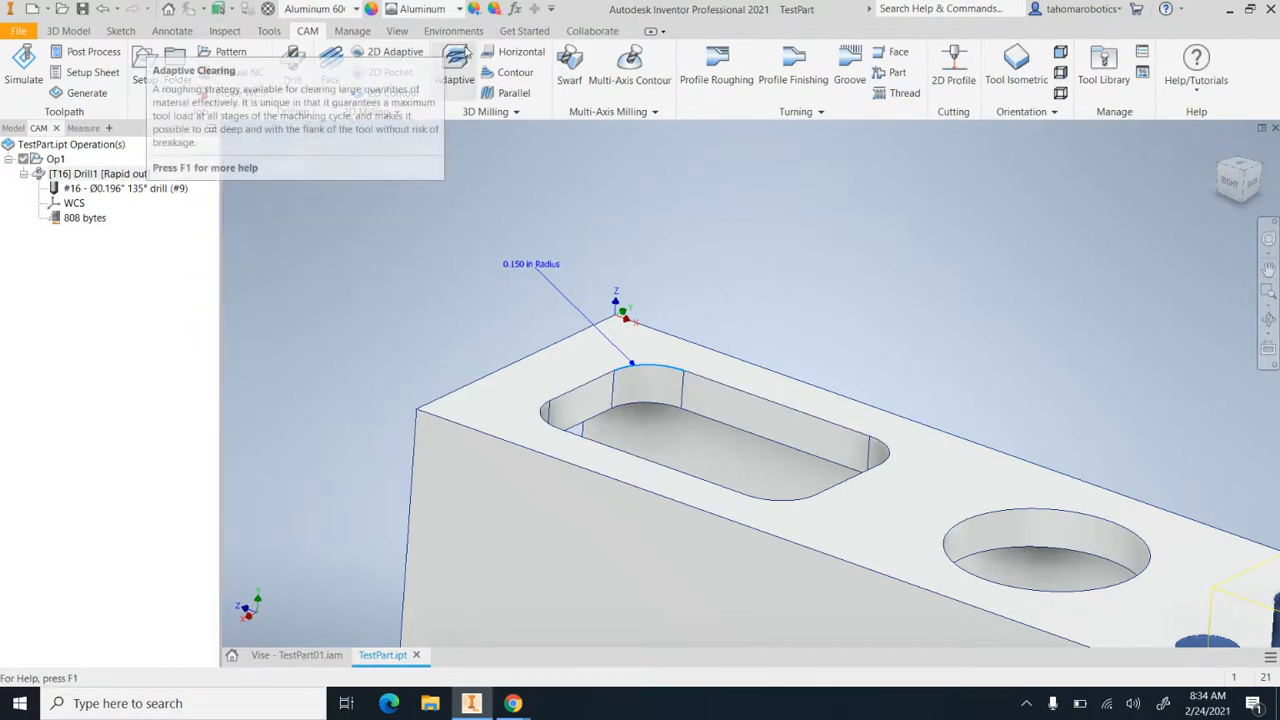
click(446, 80)
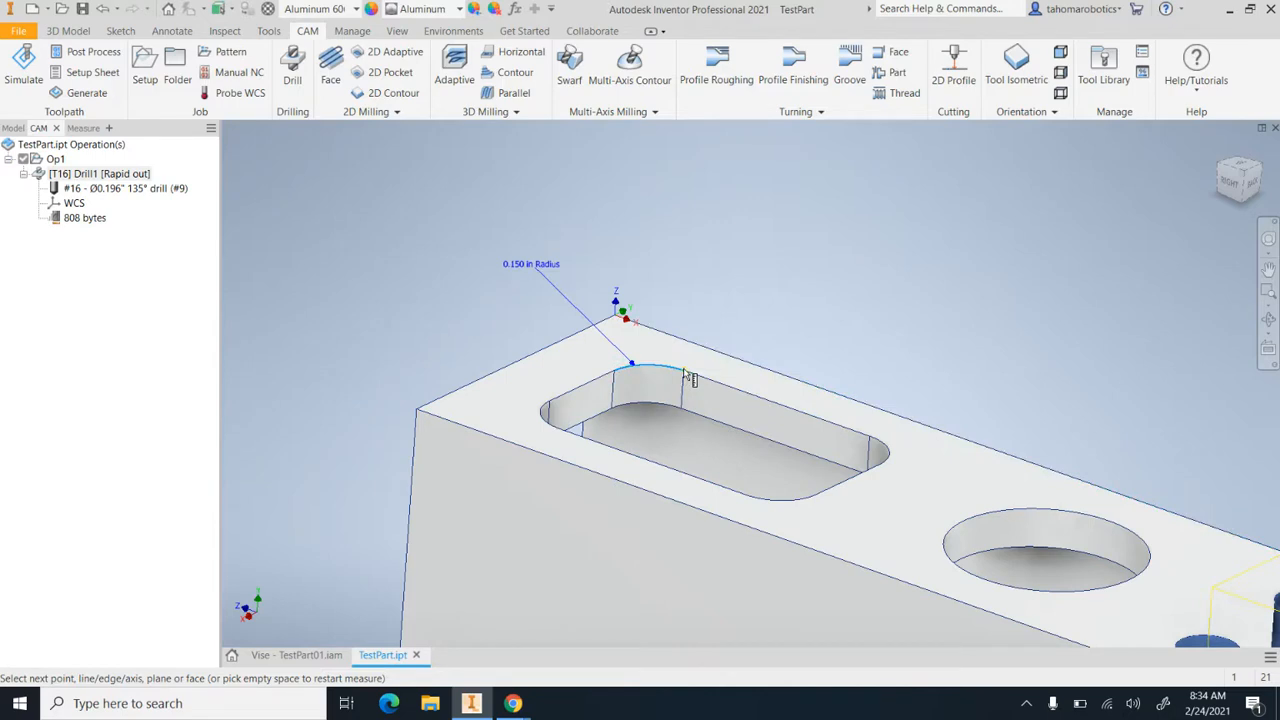
mouse_move(688, 377)
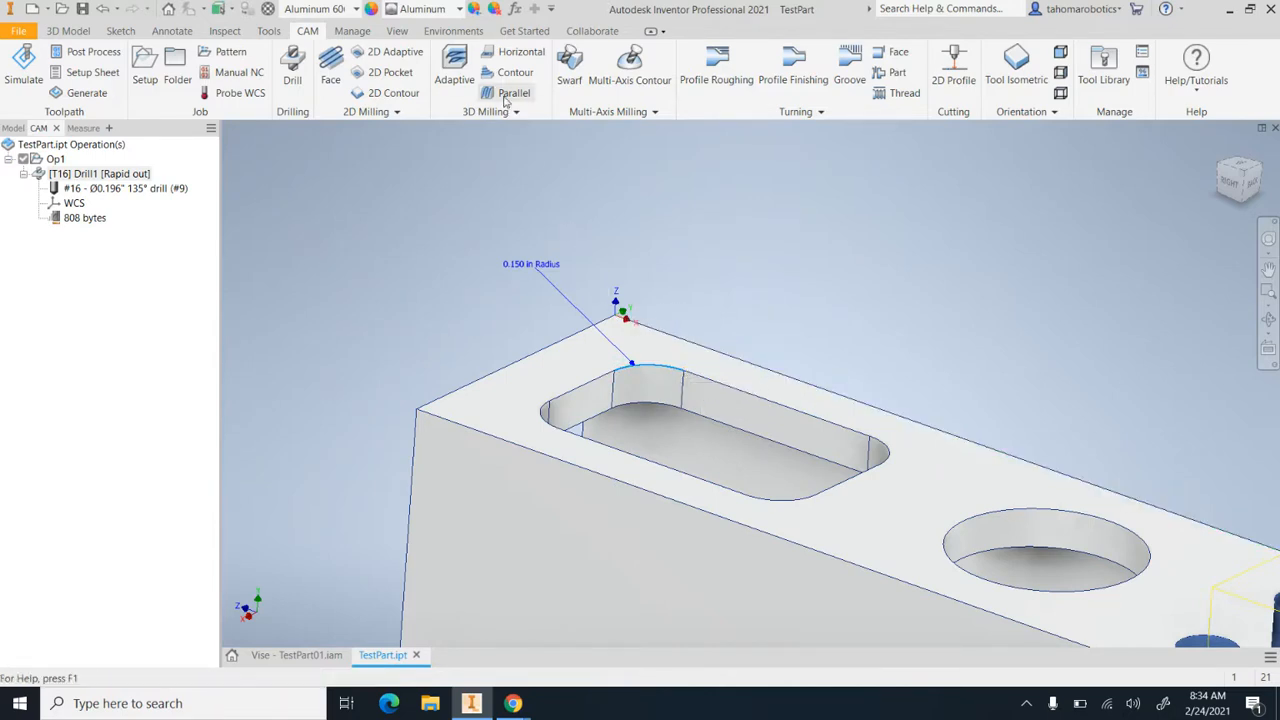
Start a 2D Adaptive operation and list the HAAS VF3 tools for it with their full names readable
click(374, 58)
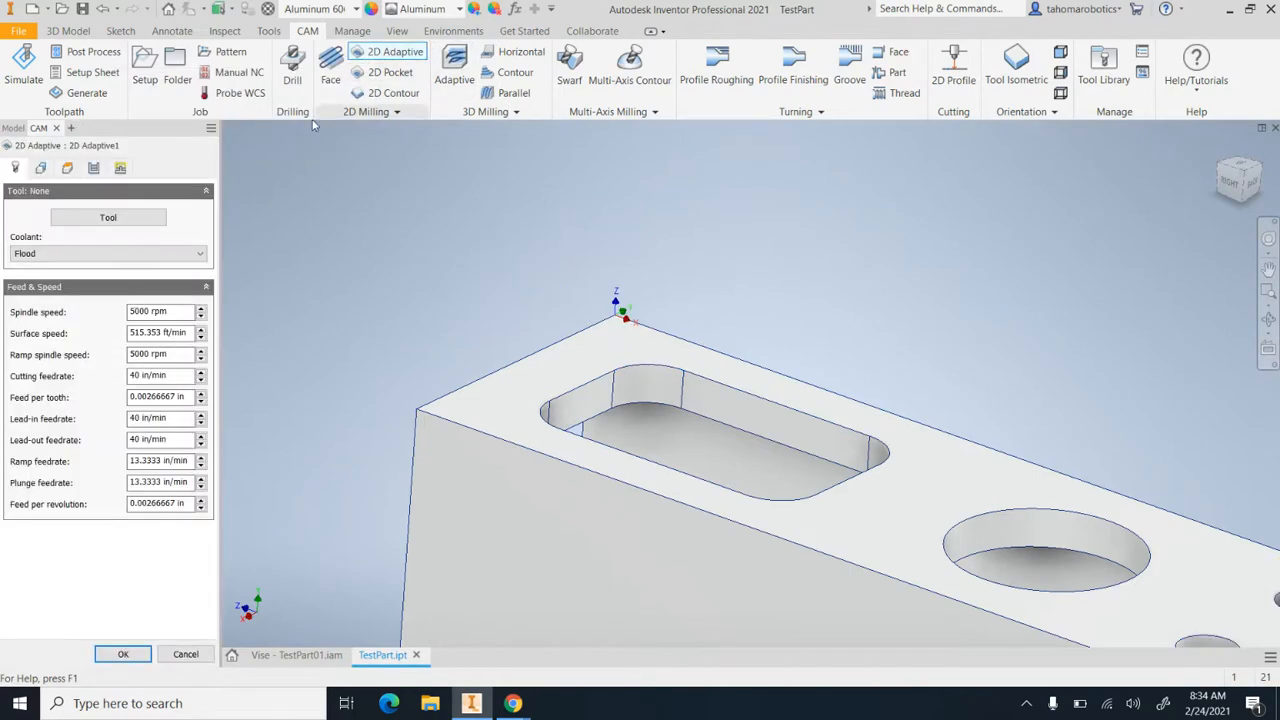
click(108, 217)
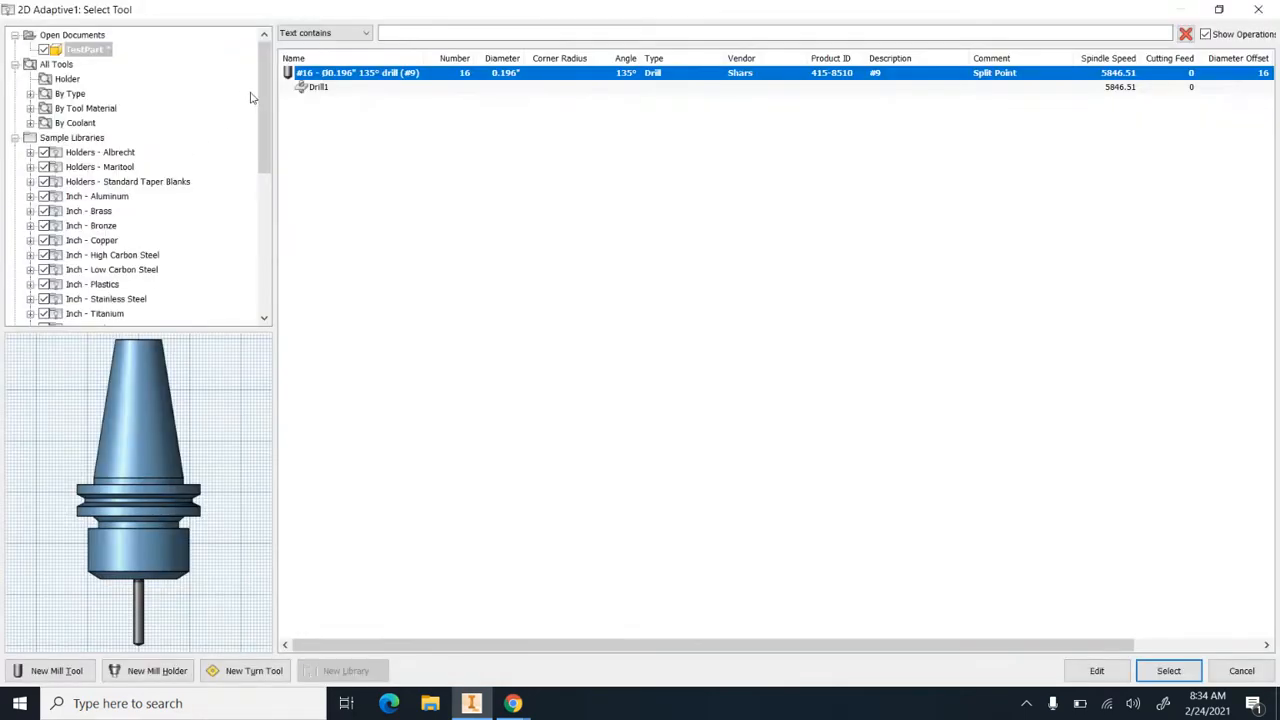
drag(260, 97, 266, 276)
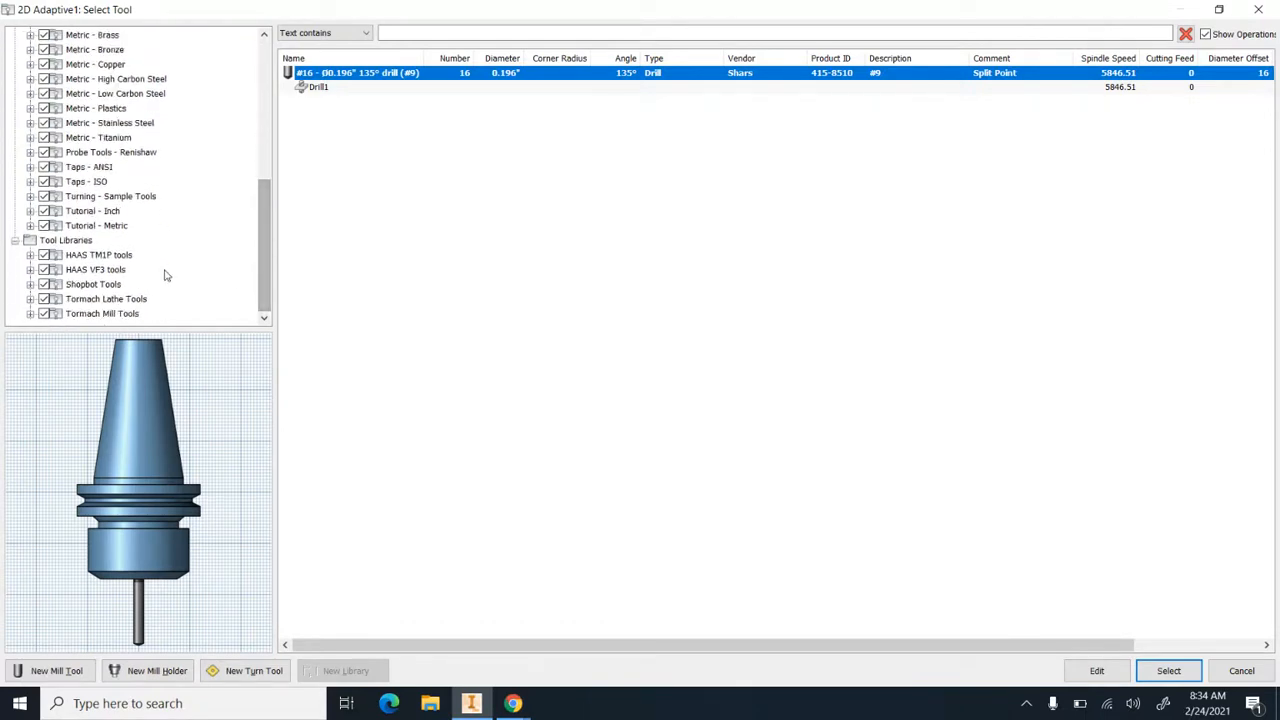
click(97, 270)
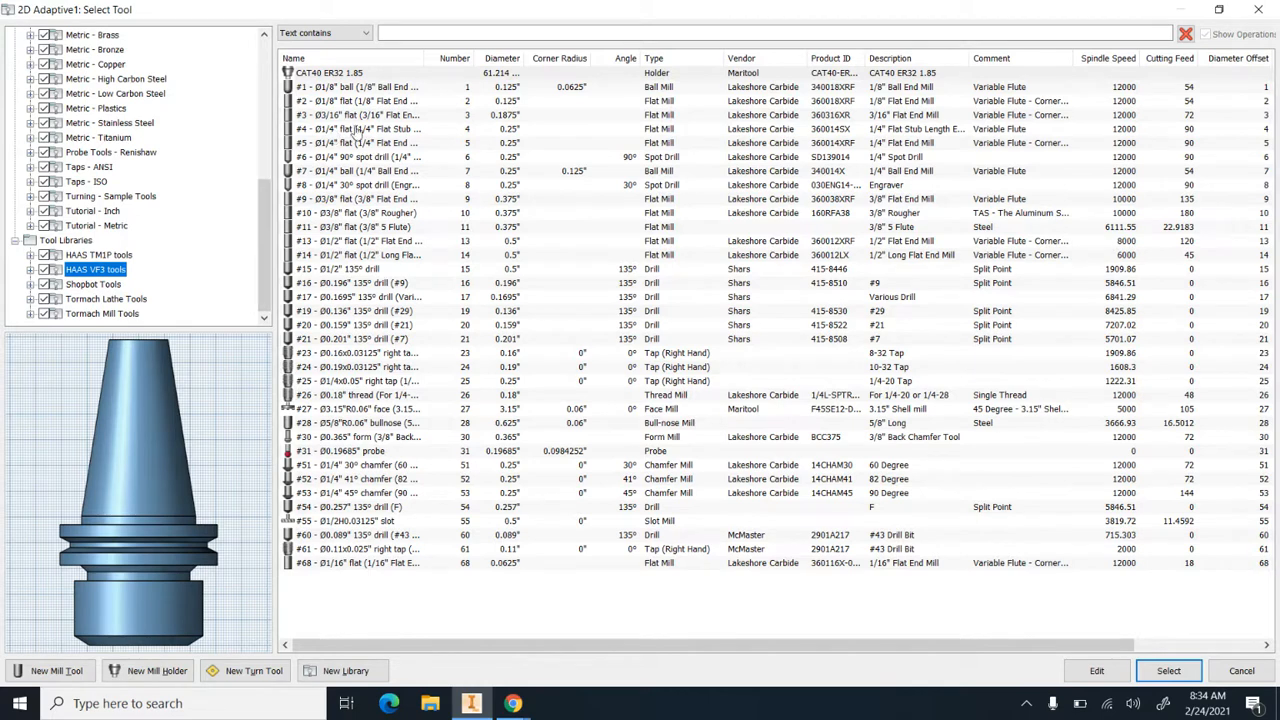
drag(424, 62, 494, 60)
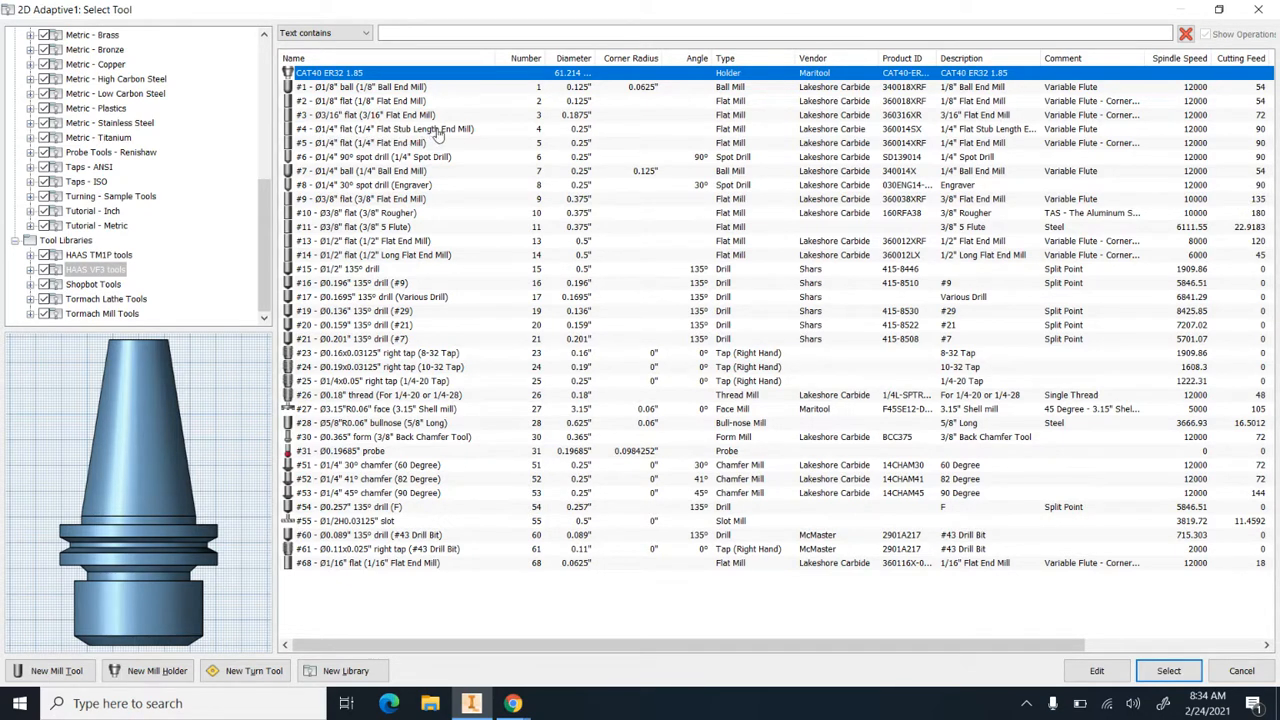
Compare the #4 and #5 1/4 in flat end mills and assign #4, the stub length end mill, to the operation
click(383, 134)
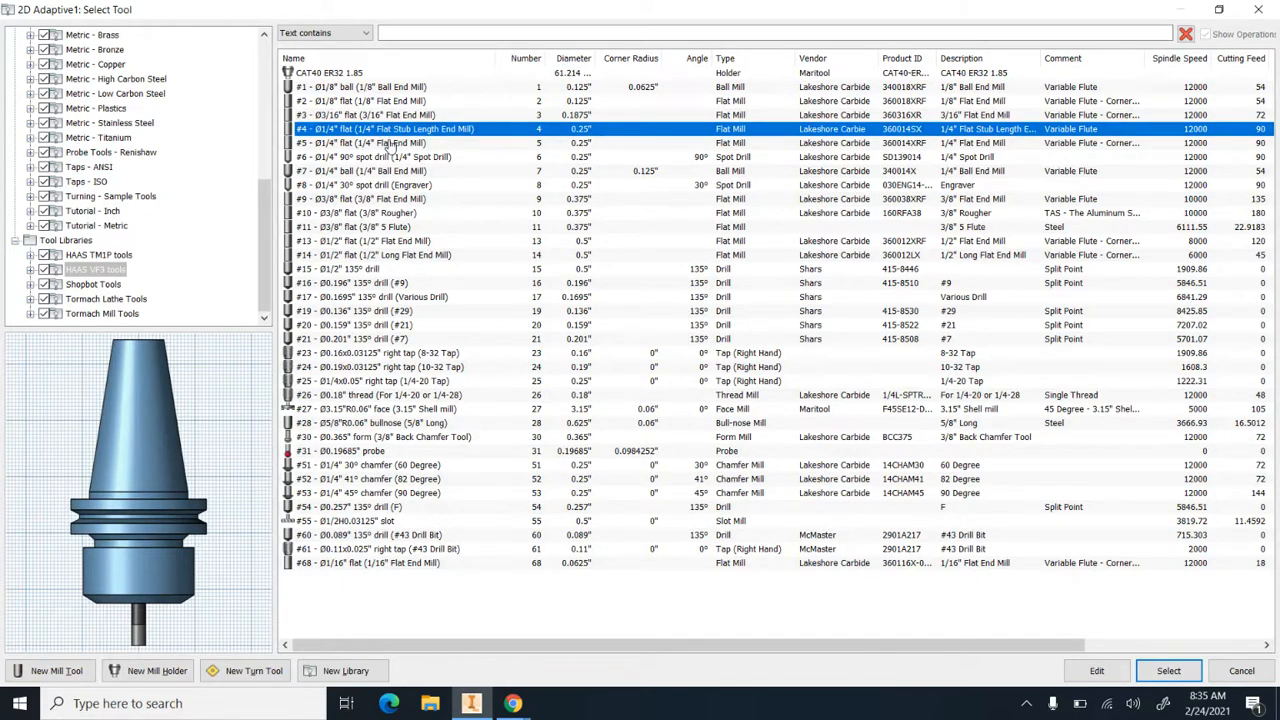
click(391, 145)
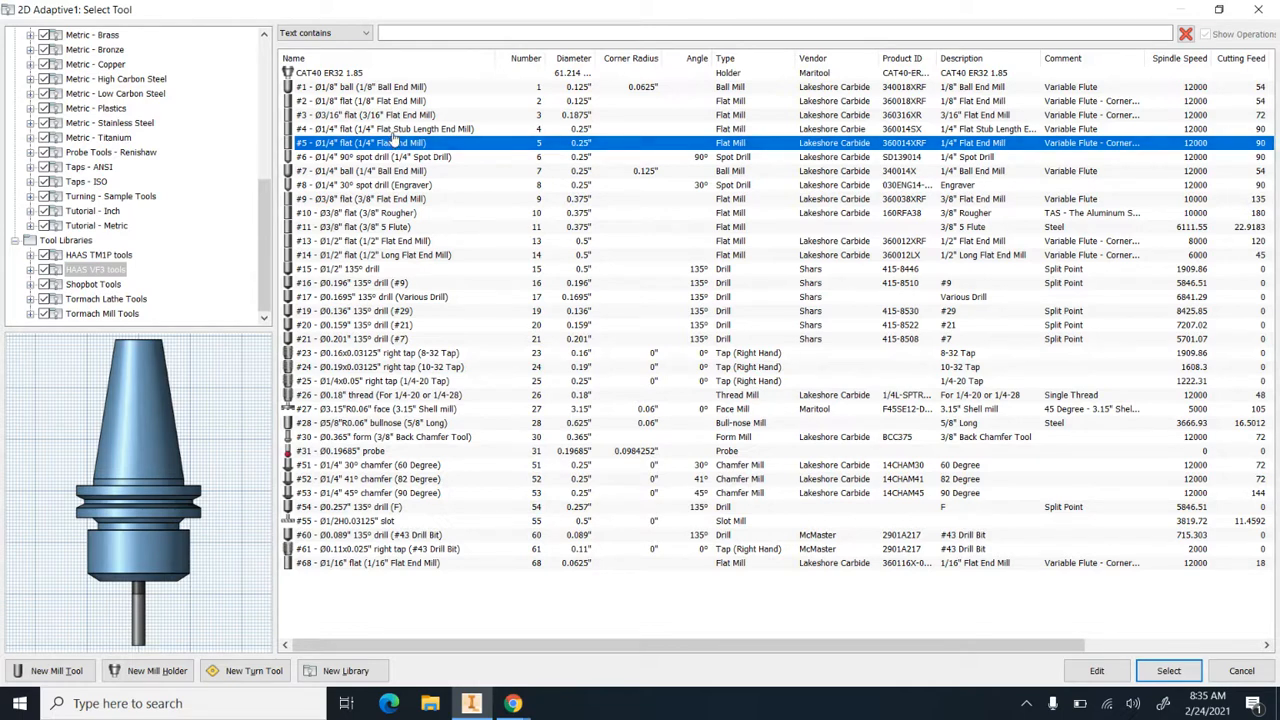
click(395, 130)
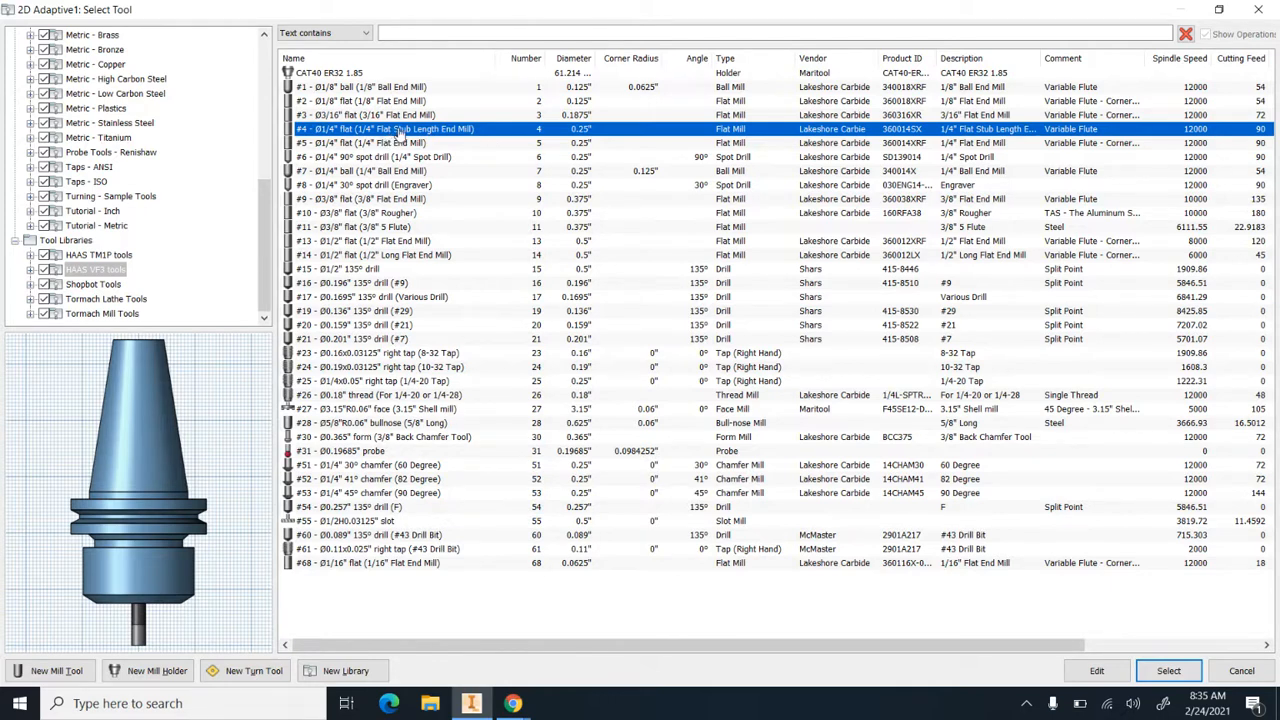
scroll(155, 573, up, 5)
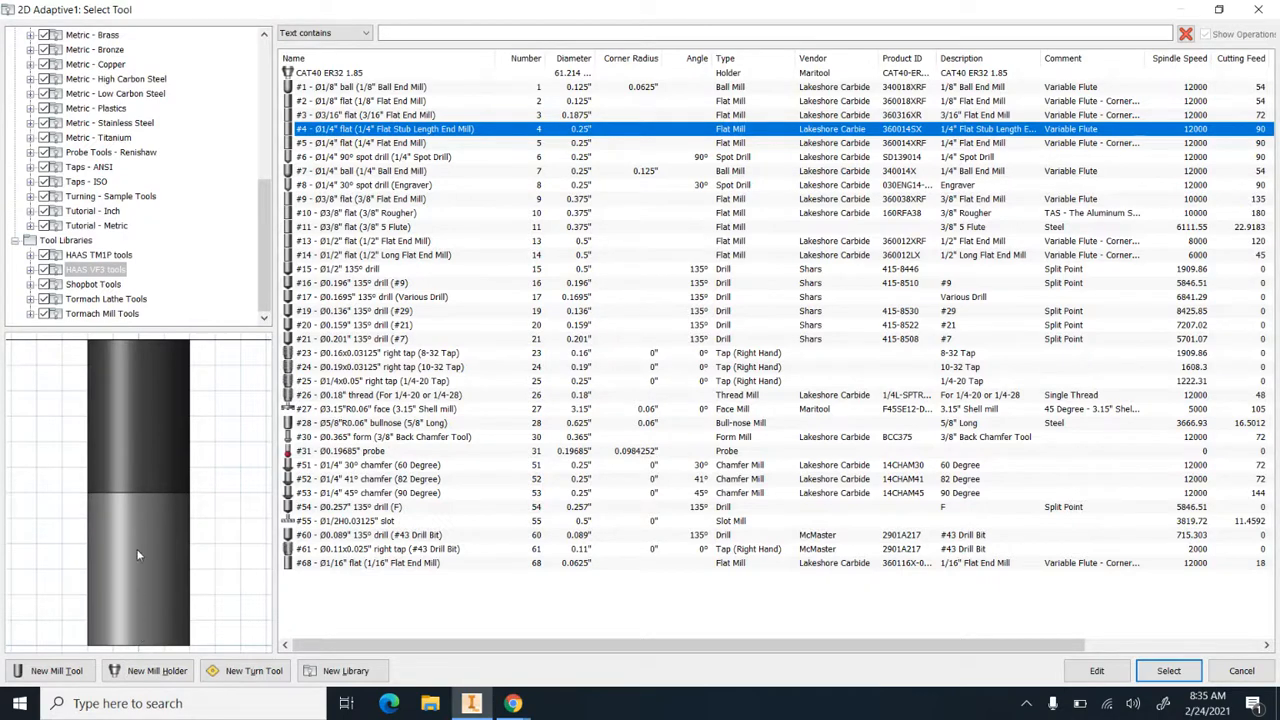
scroll(137, 595, down, 5)
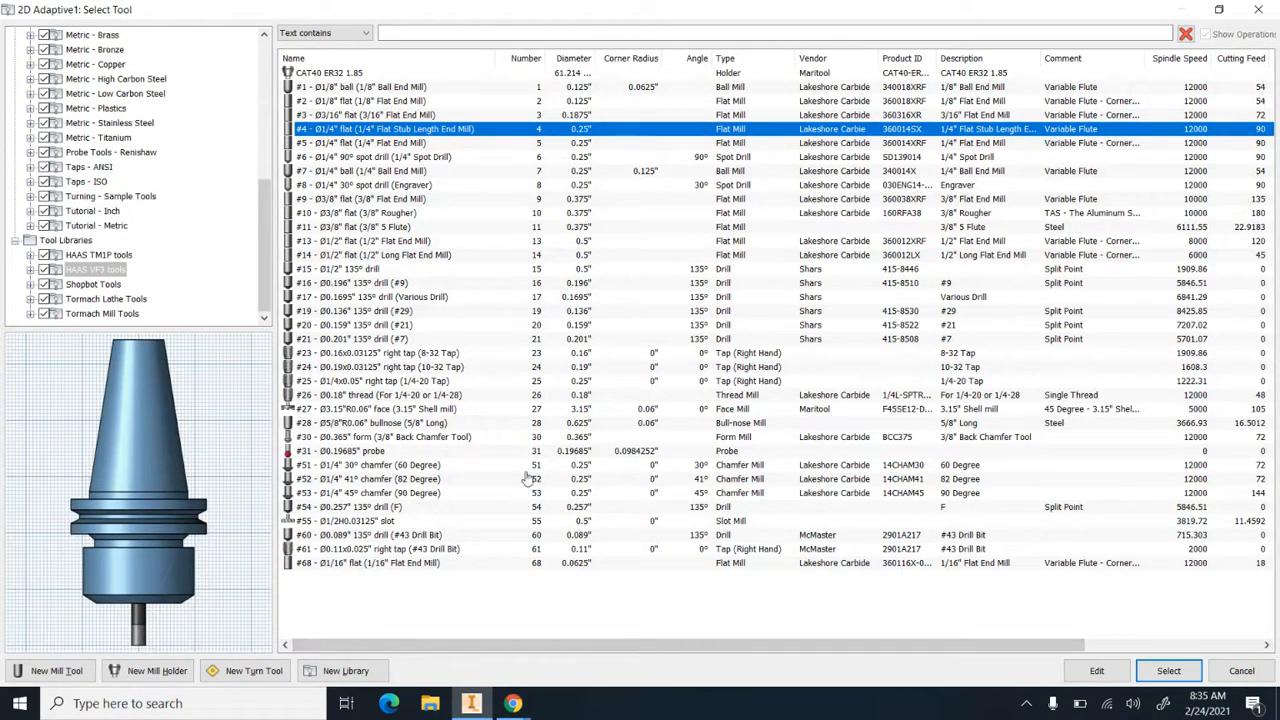
drag(596, 647, 772, 650)
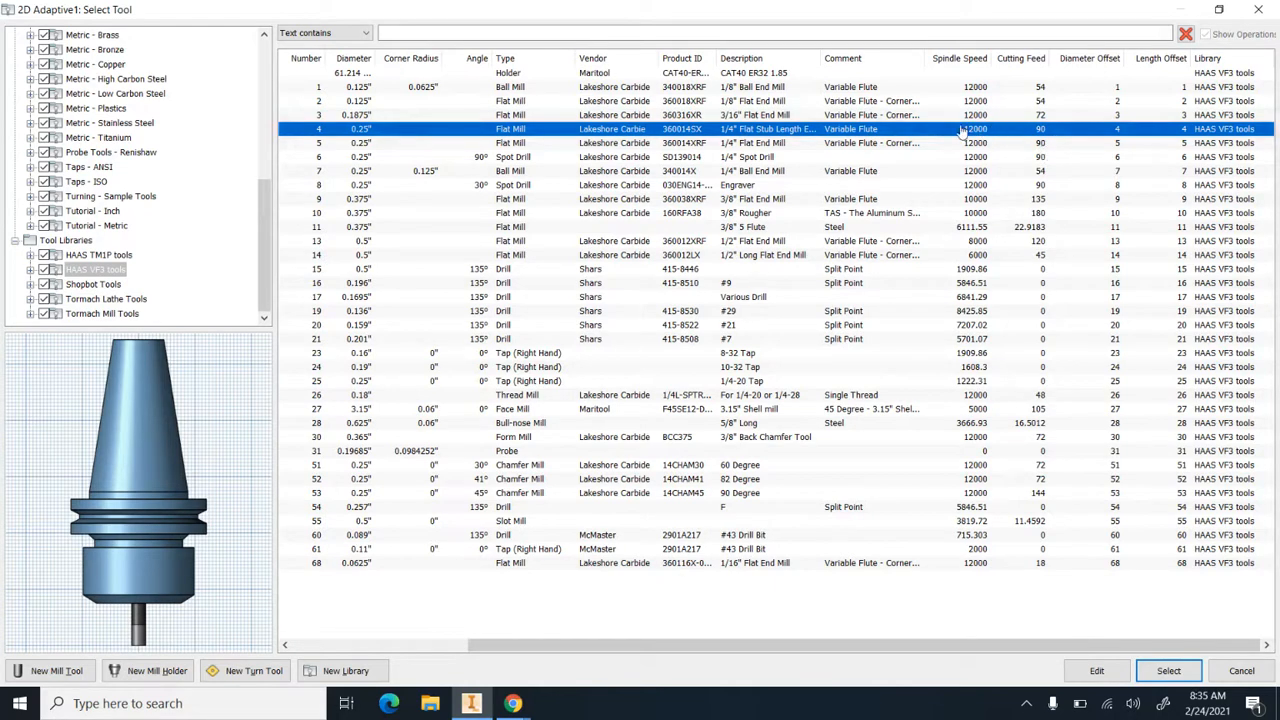
double_click(607, 133)
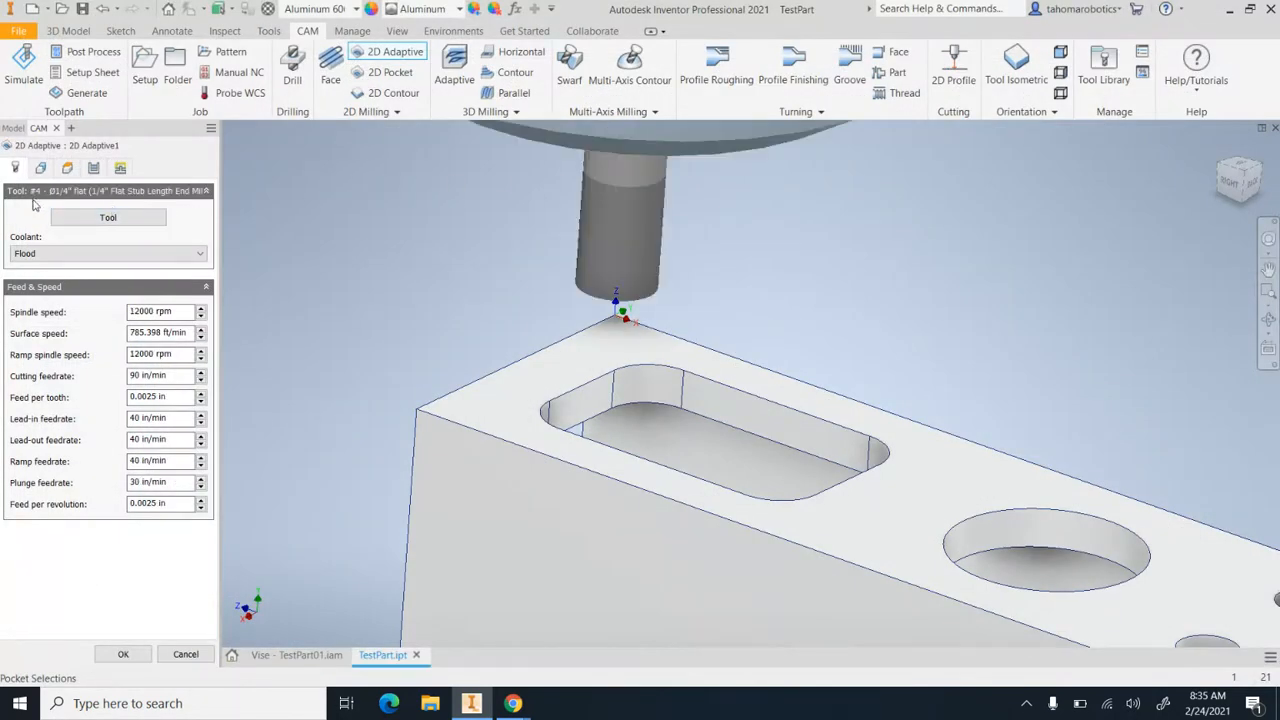
click(82, 220)
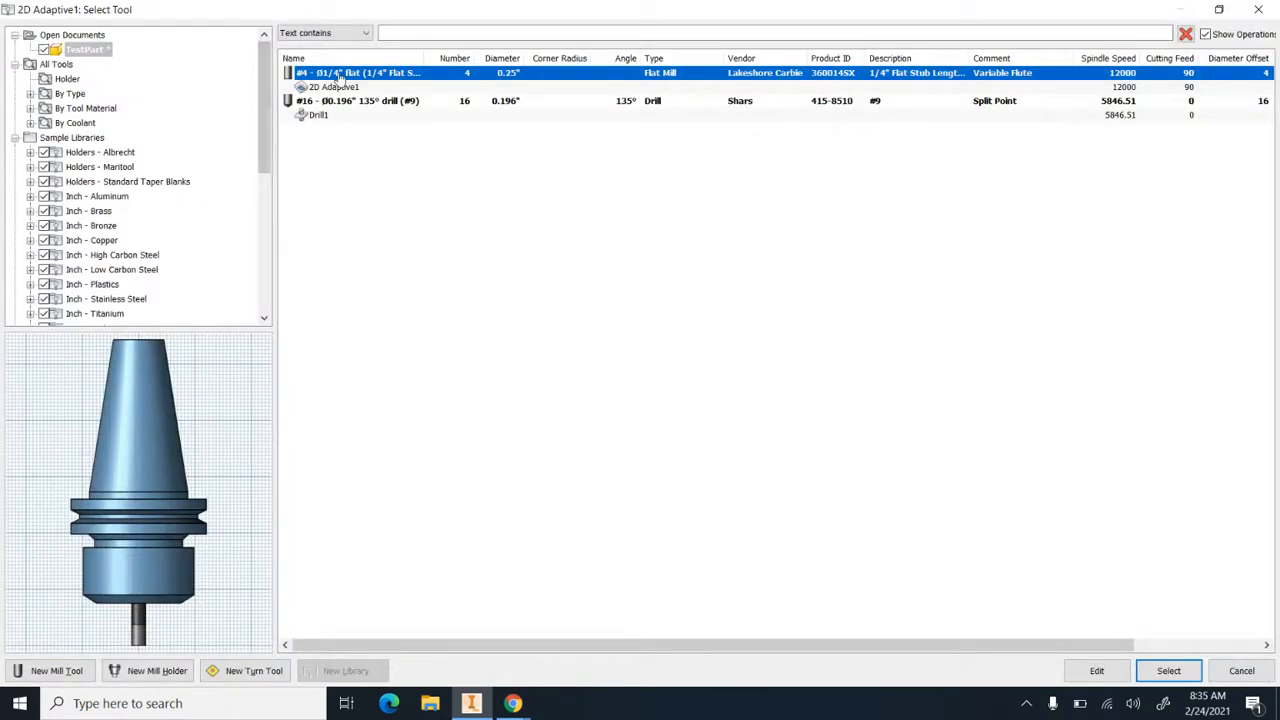
double_click(340, 78)
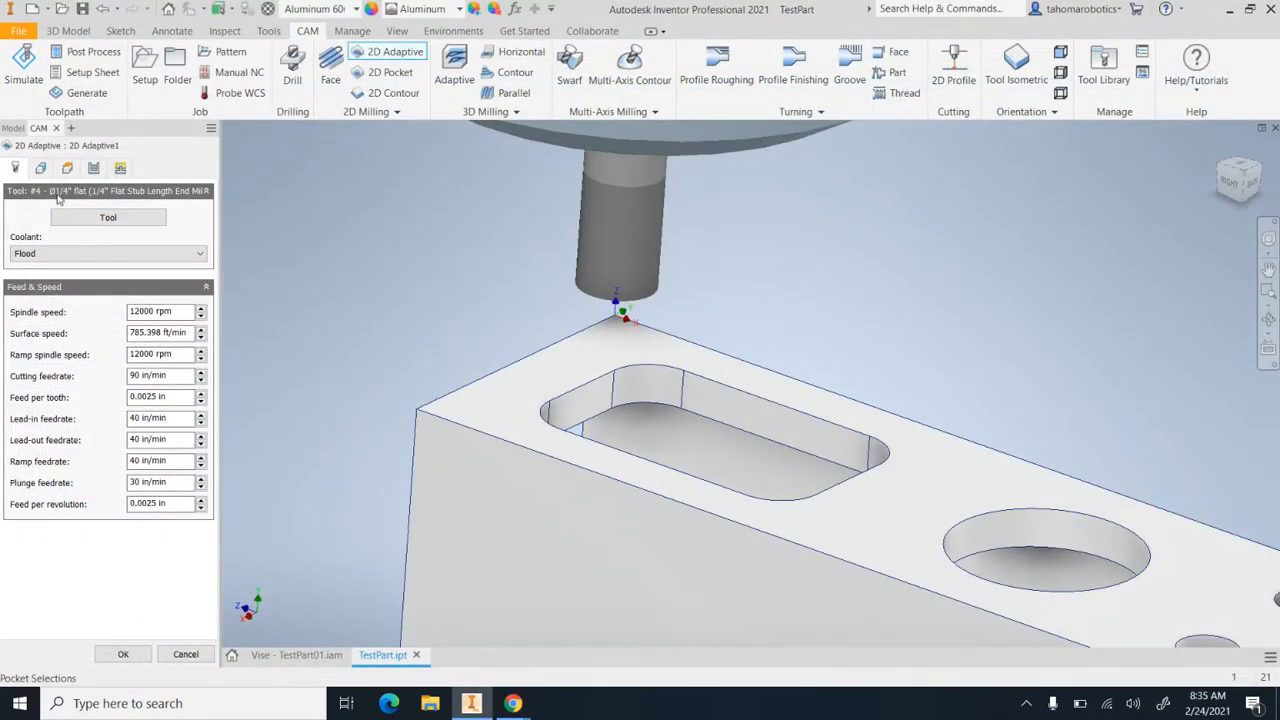
click(122, 657)
click(719, 418)
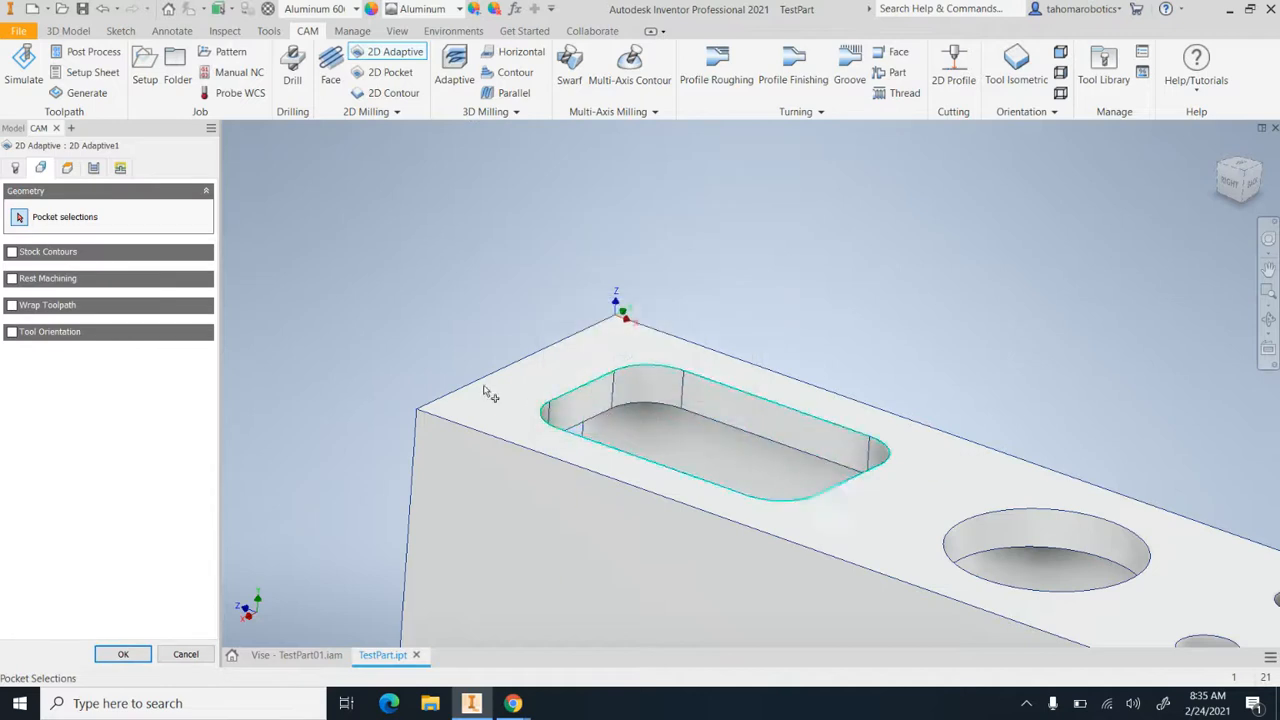
Review the cutter dimensions of the #4 stub length end mill in the HAAS VF3 library and keep it for the operation
click(18, 167)
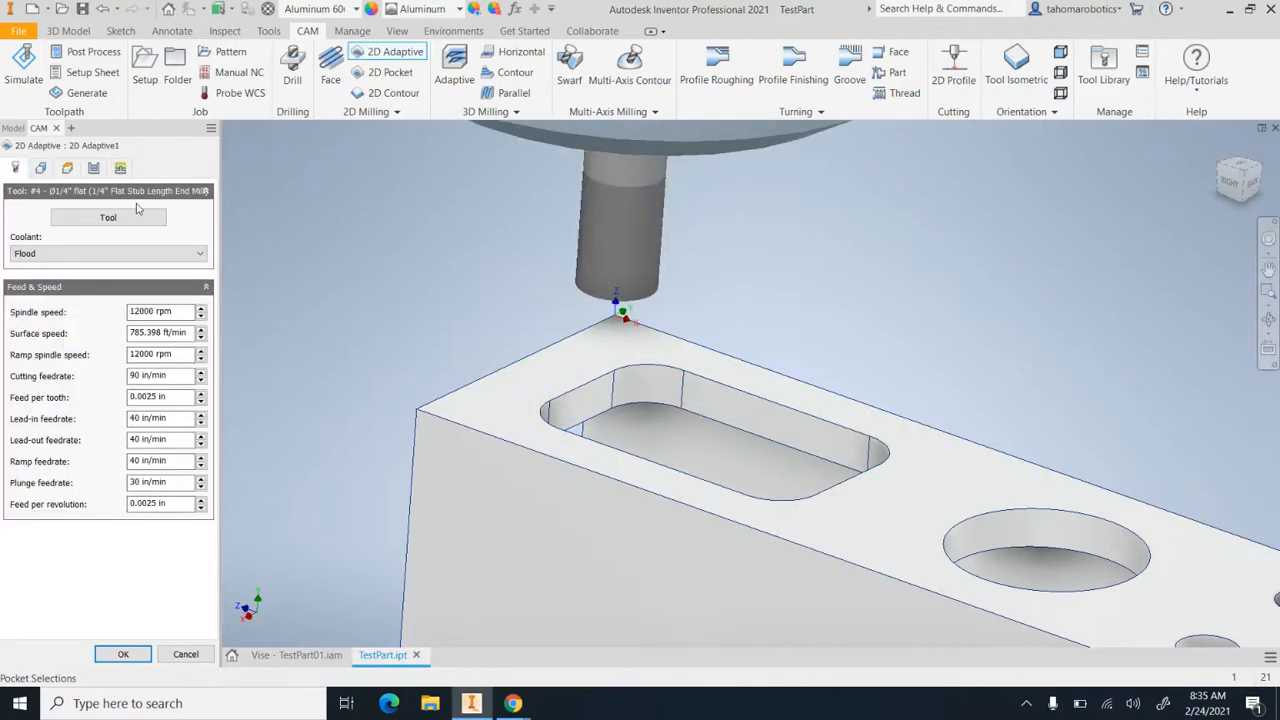
click(88, 222)
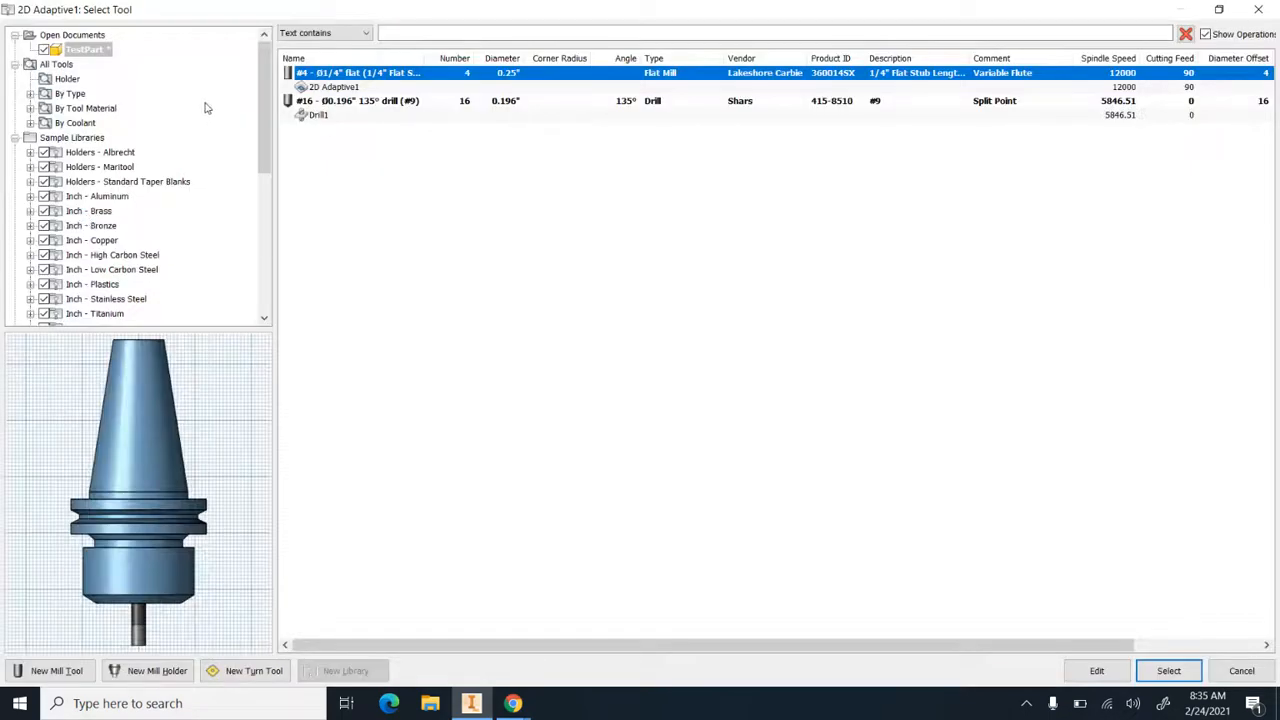
drag(256, 110, 256, 285)
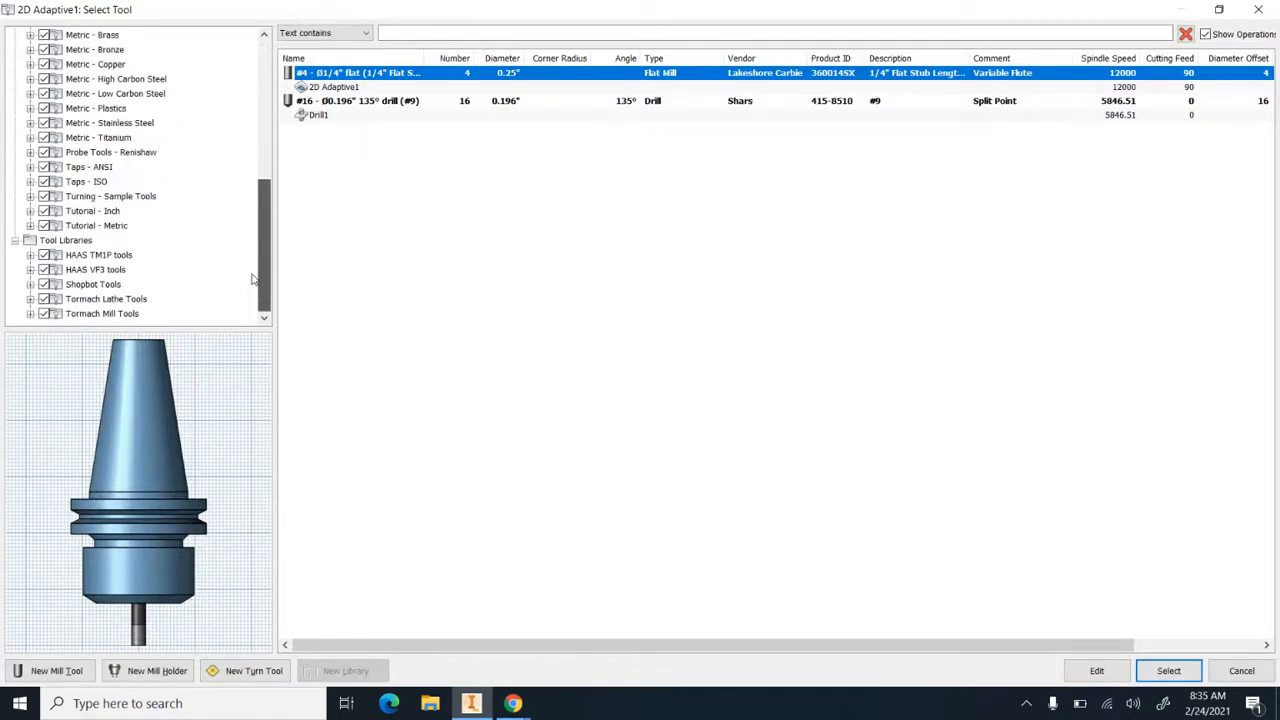
click(98, 270)
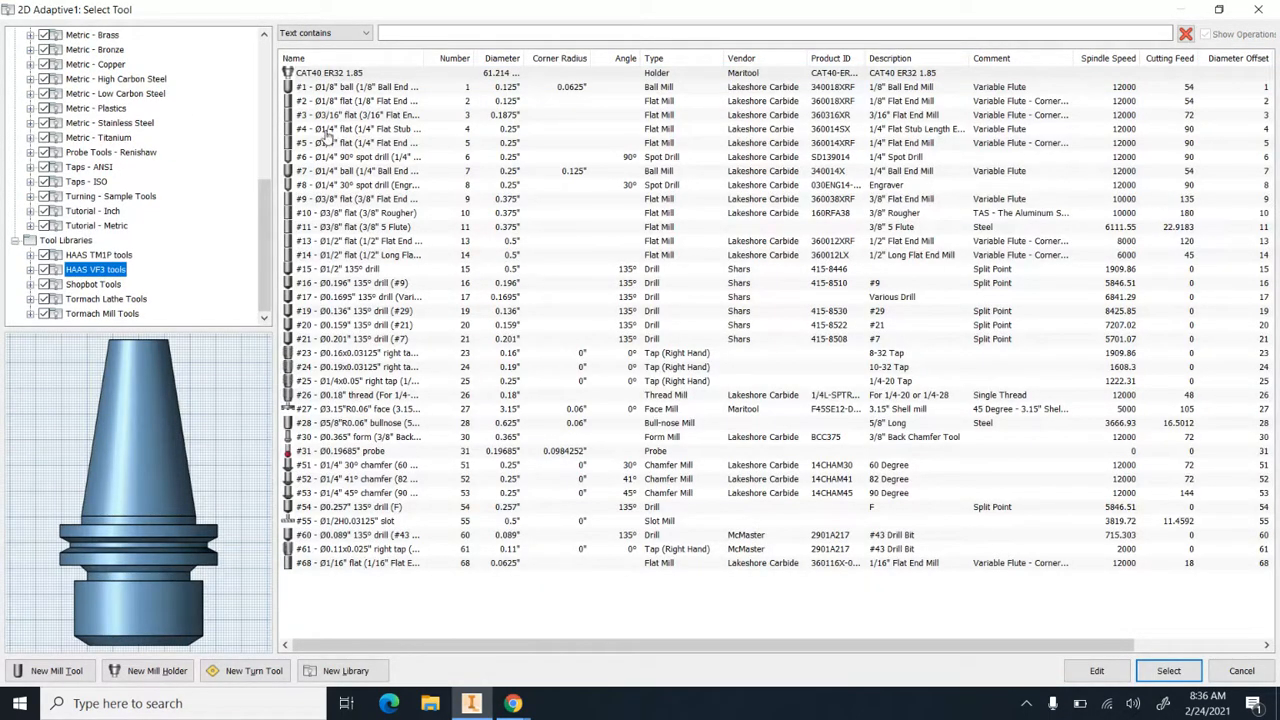
click(324, 133)
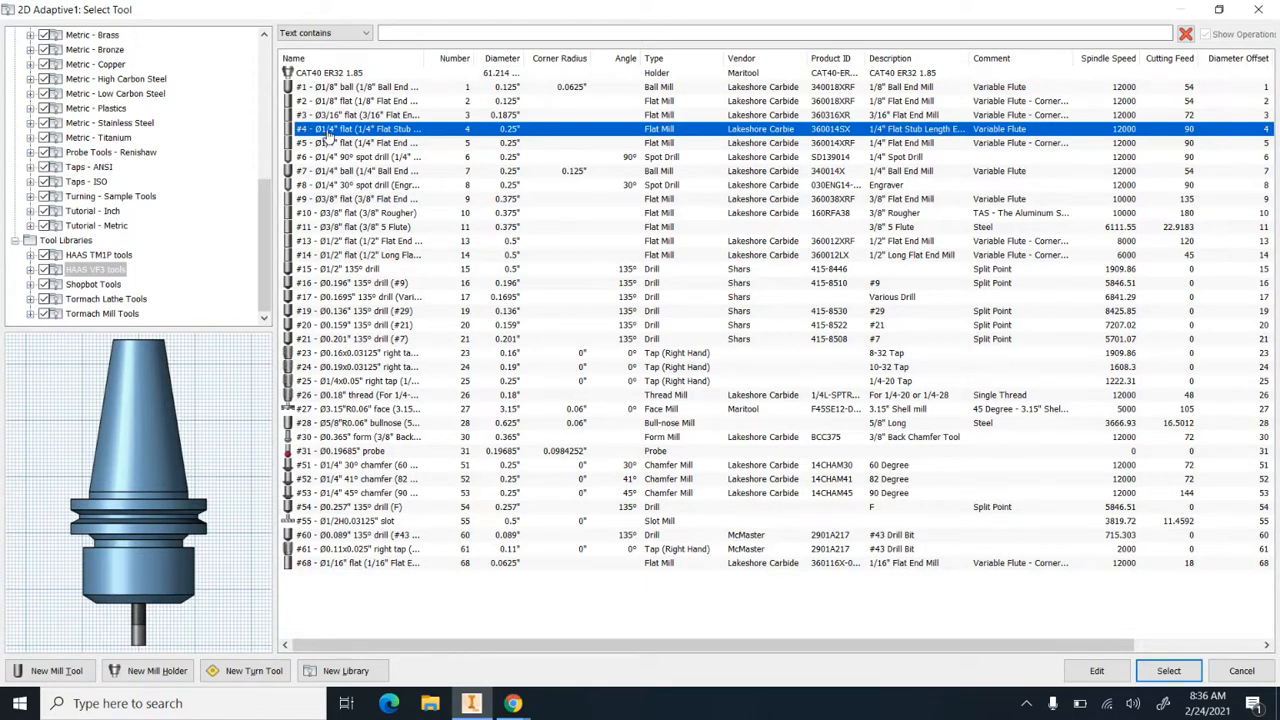
click(1089, 671)
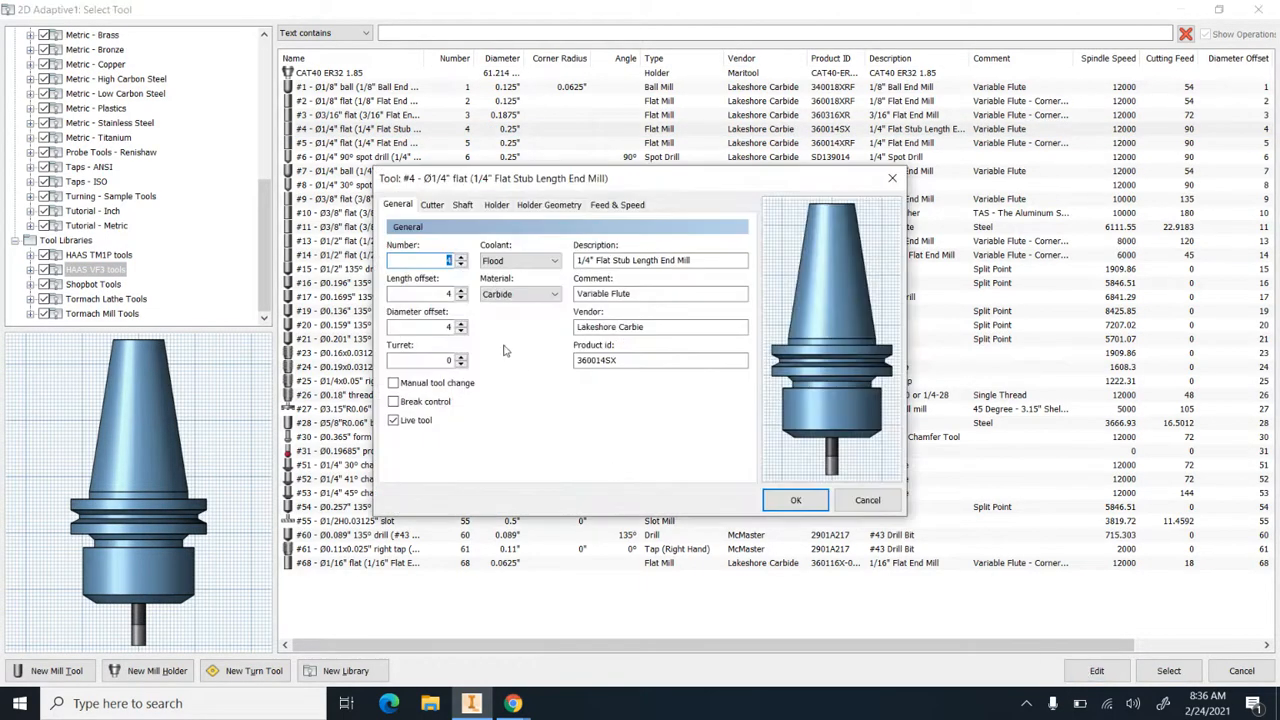
click(431, 205)
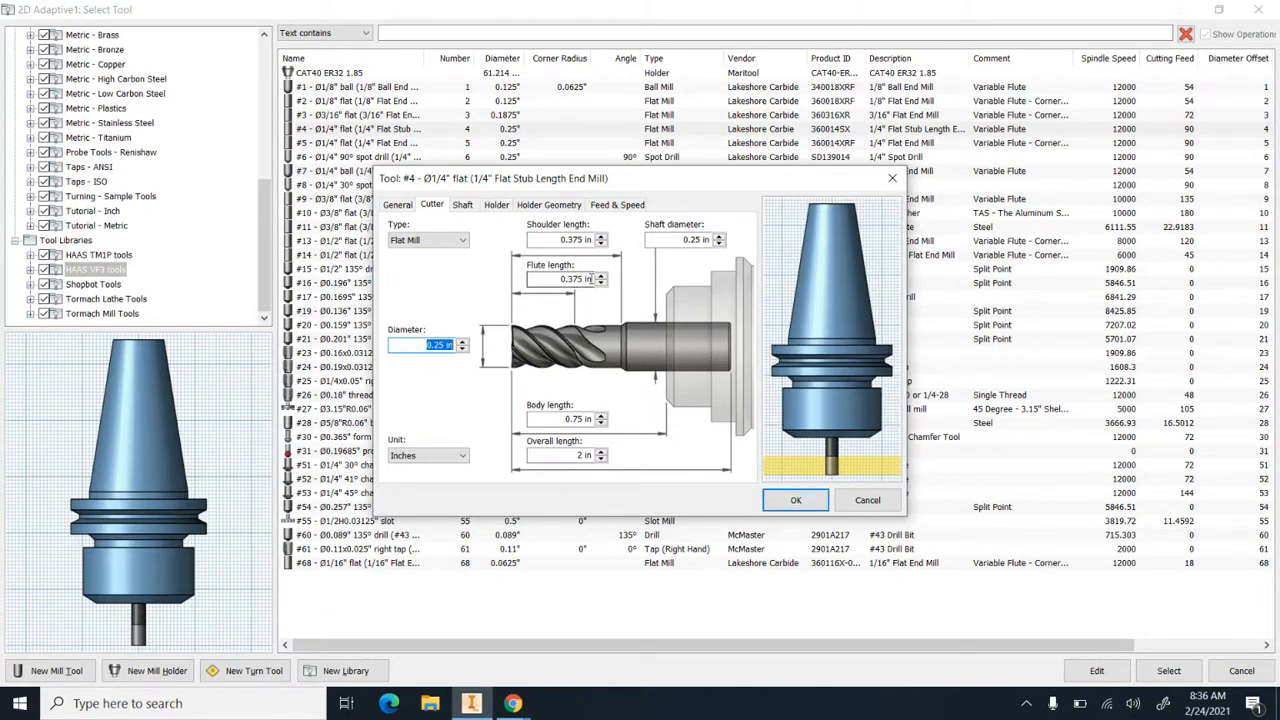
click(790, 501)
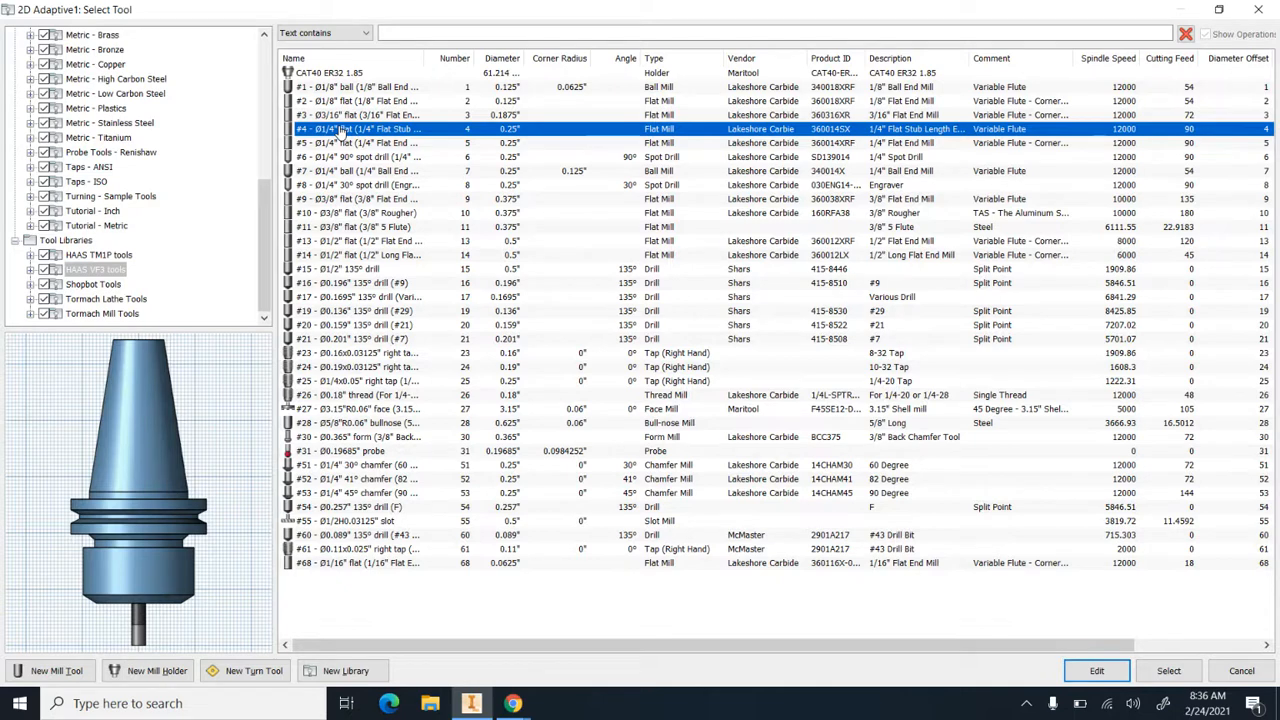
click(1160, 670)
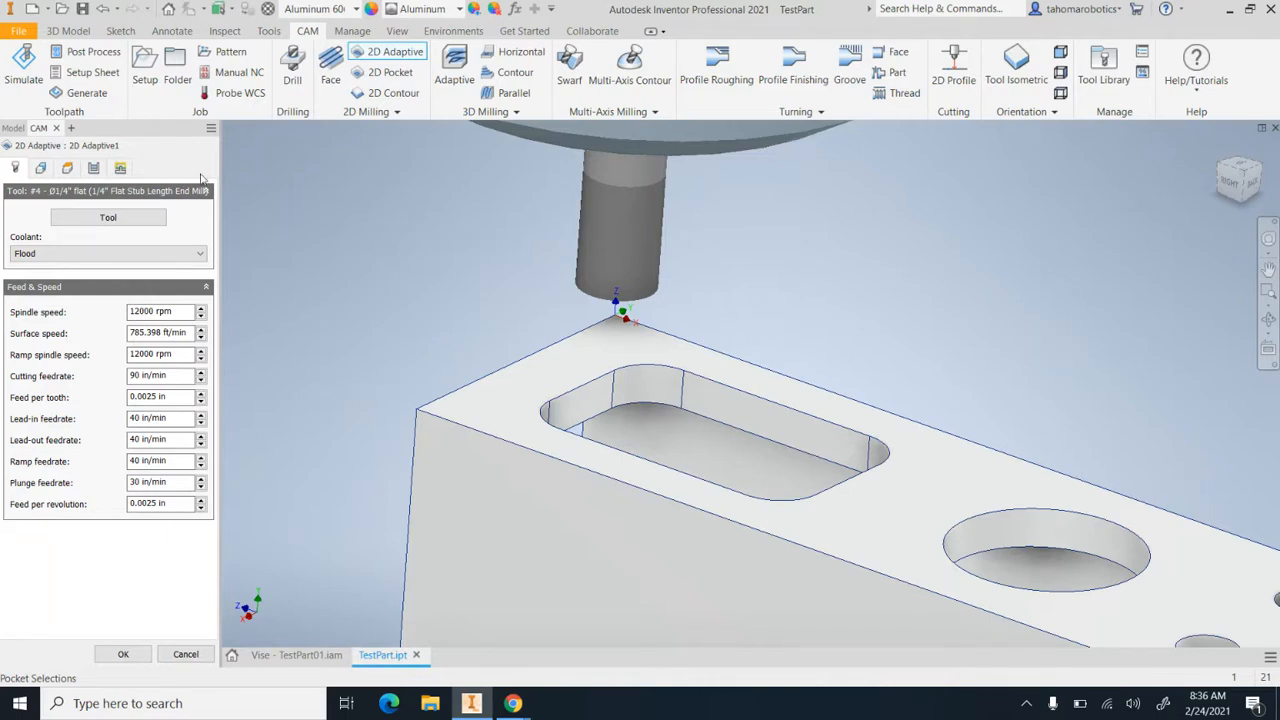
Choose the upper edges of the rounded rectangular pocket and the large round hole as the pocket selections
click(41, 169)
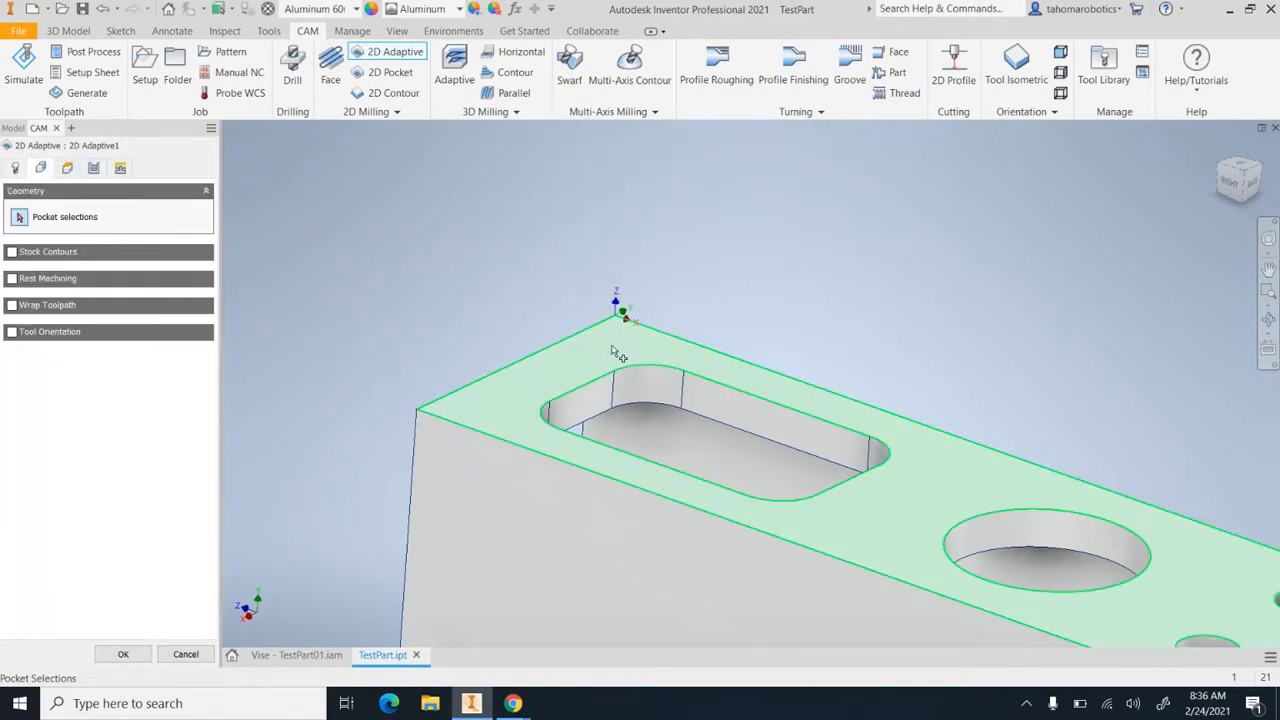
click(715, 393)
click(716, 391)
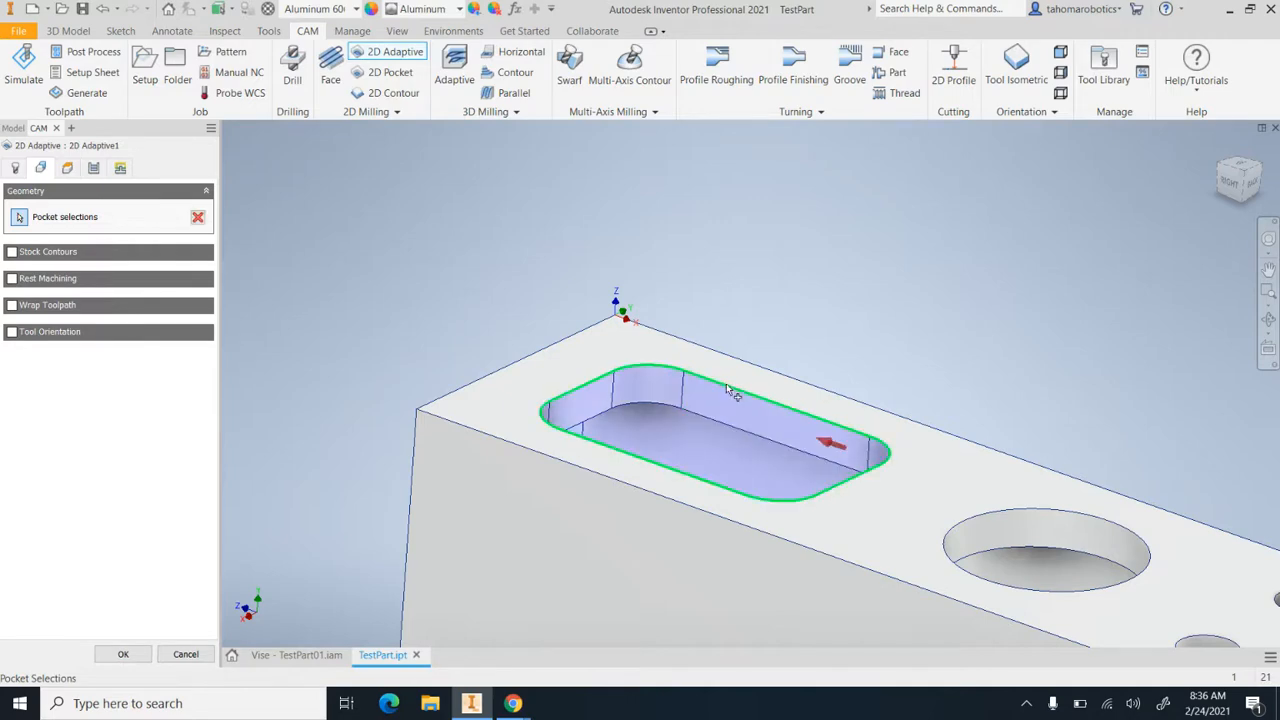
click(1040, 516)
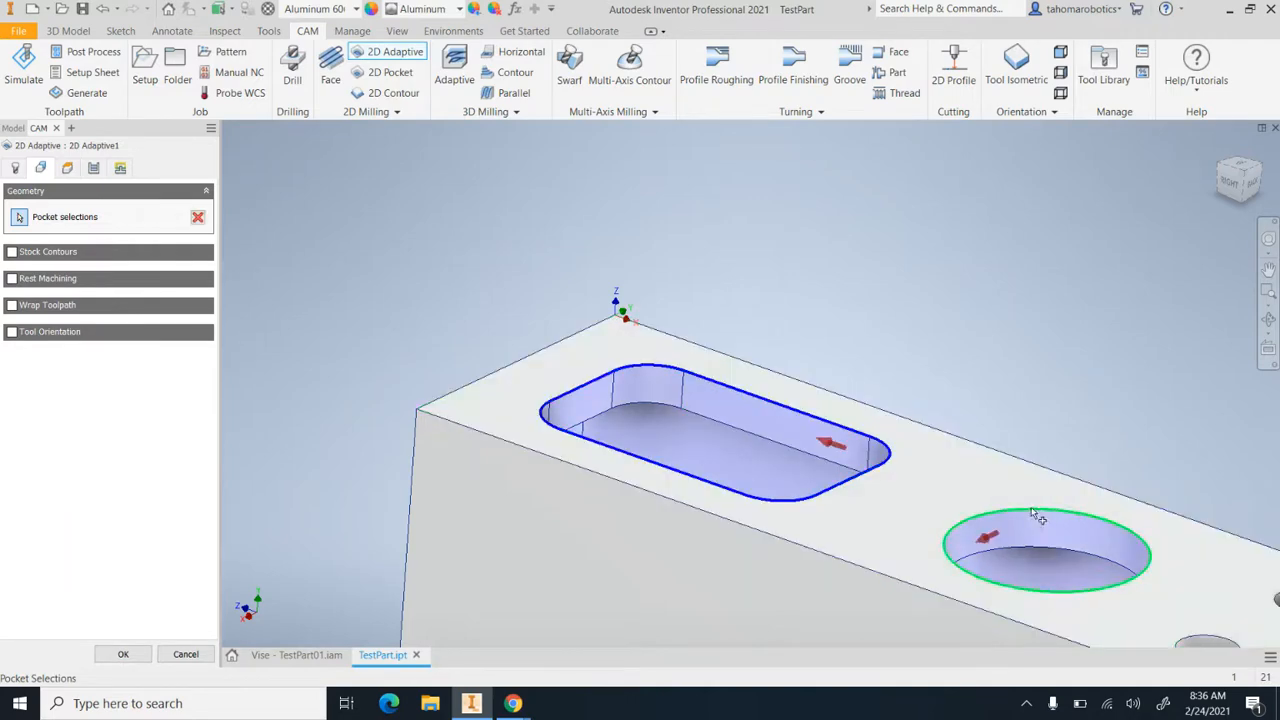
scroll(800, 320, down, 3)
scroll(840, 378, up, 5)
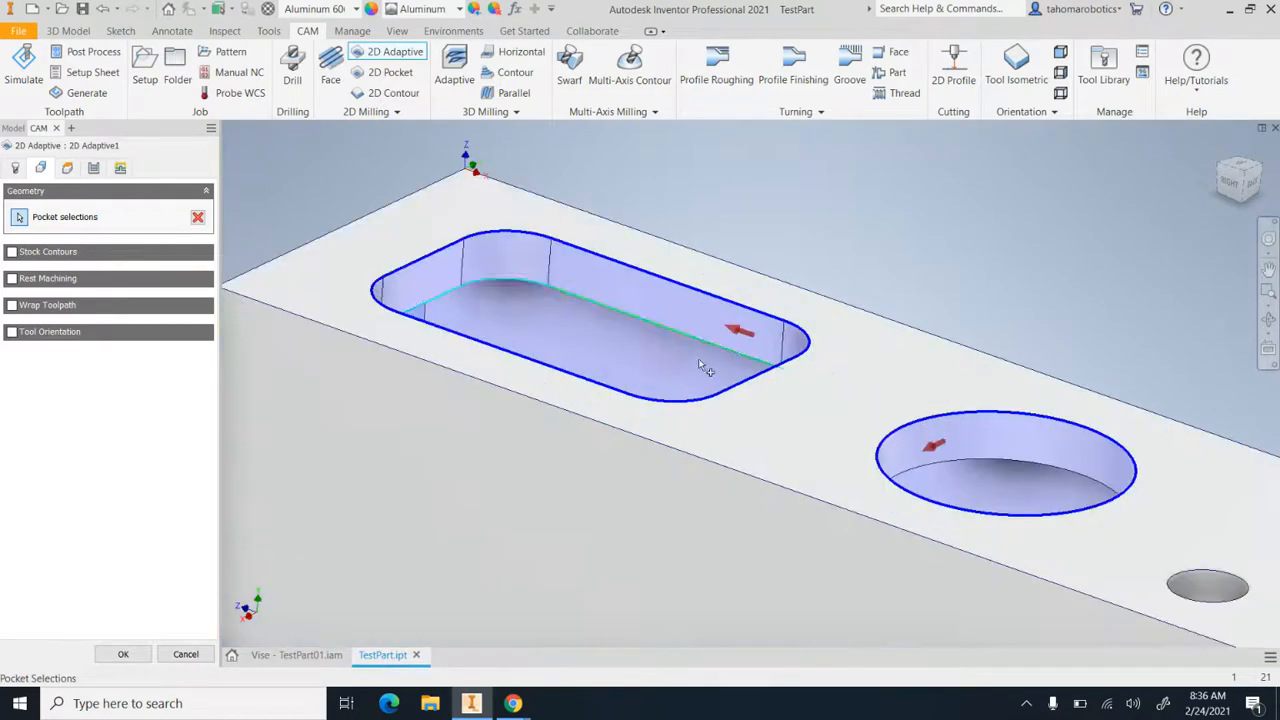
Set the bottom height to an offset of -.15 in from the selected contours
click(67, 168)
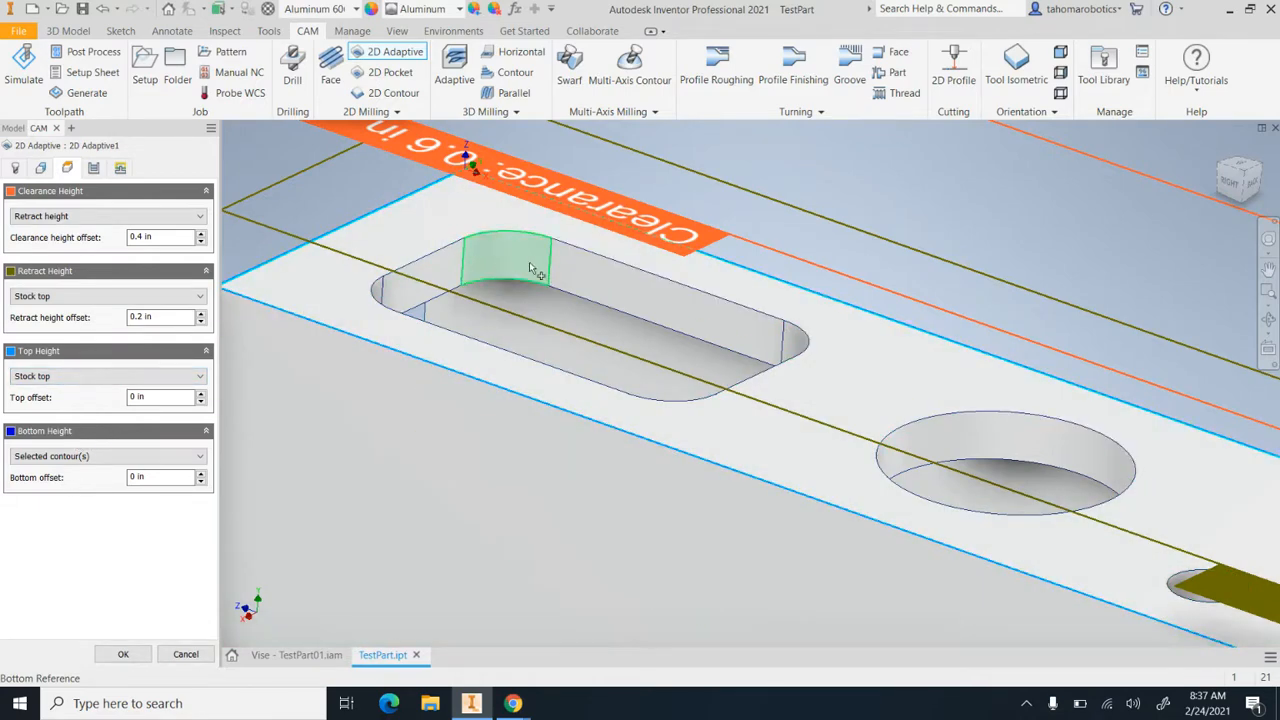
scroll(503, 240, down, 5)
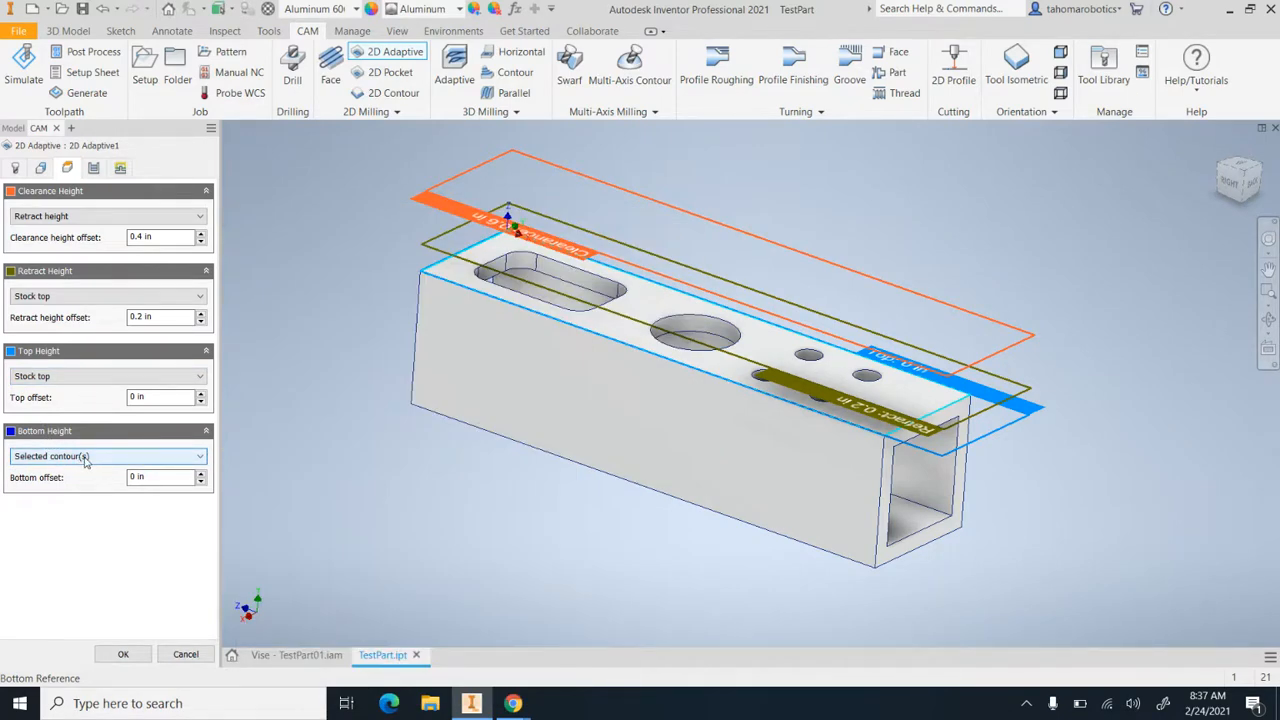
click(86, 458)
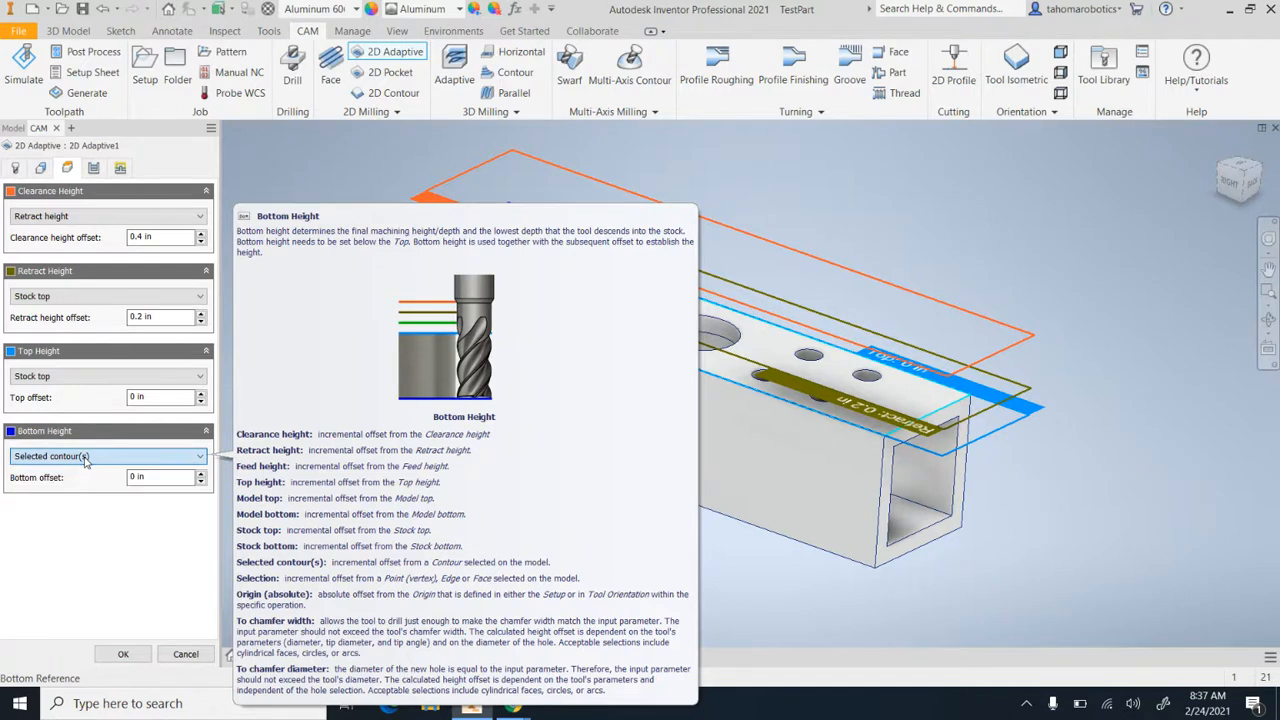
click(86, 458)
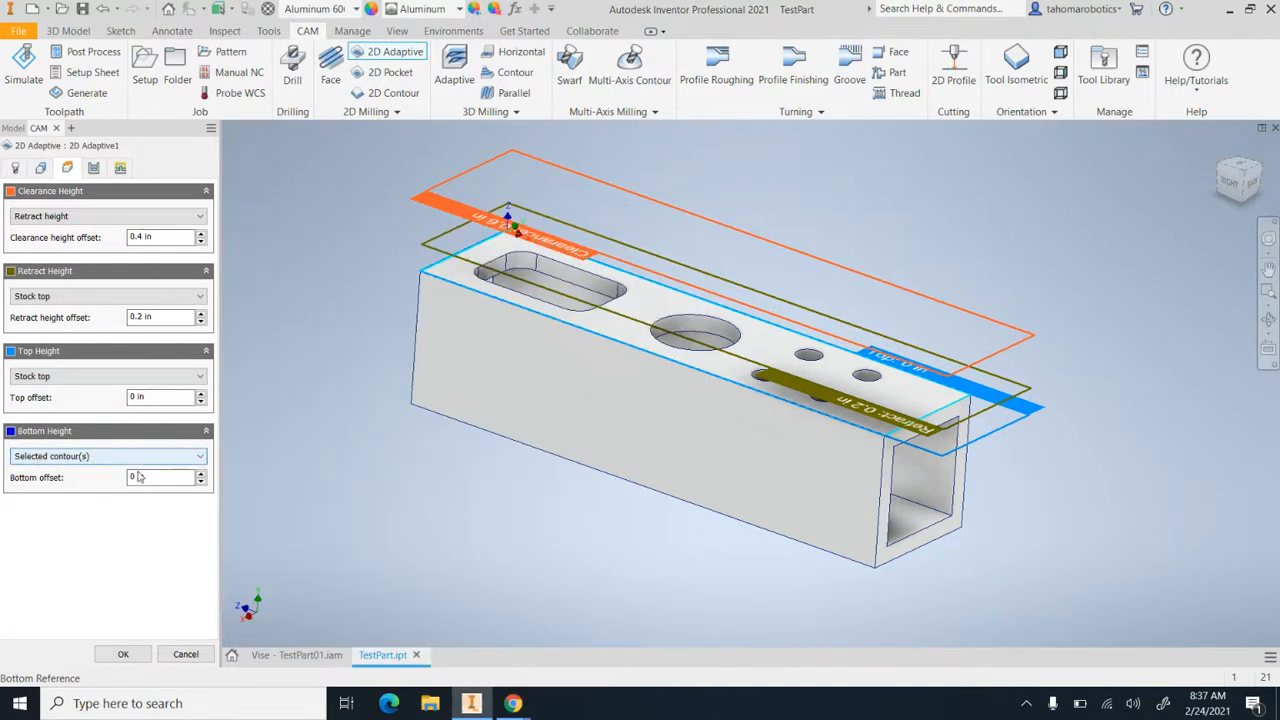
click(103, 460)
click(104, 460)
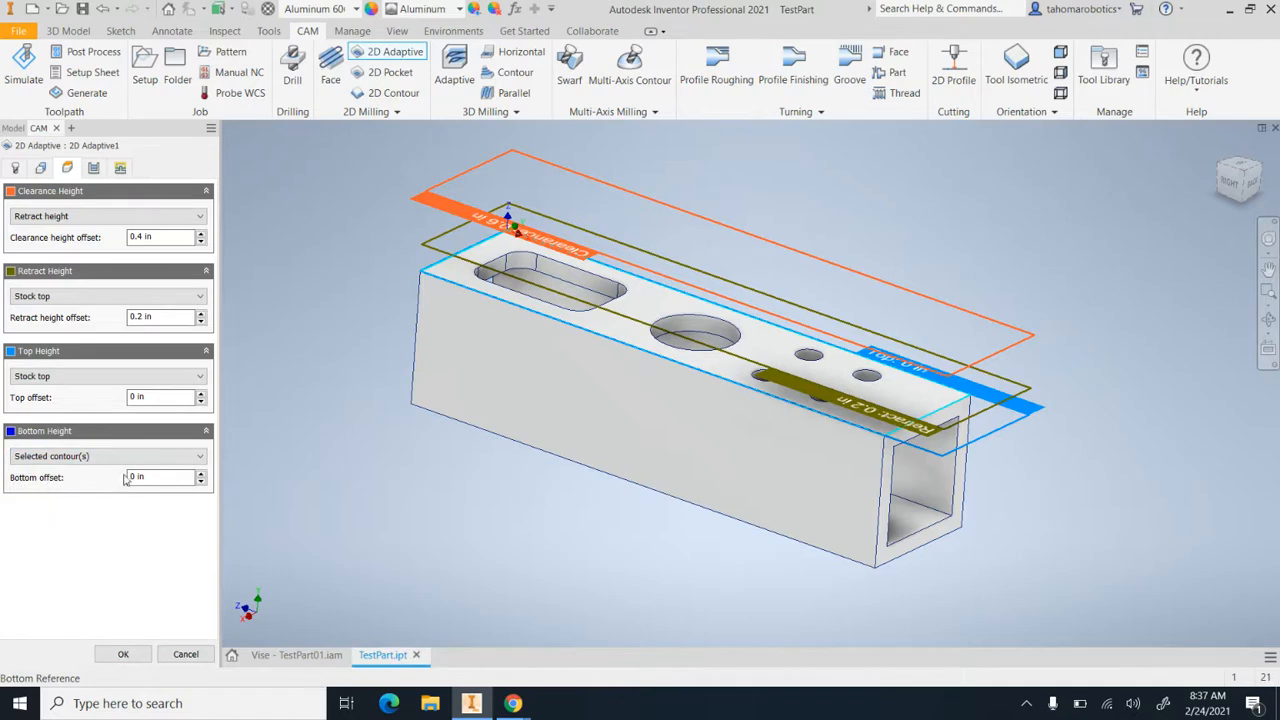
scroll(546, 288, up, 4)
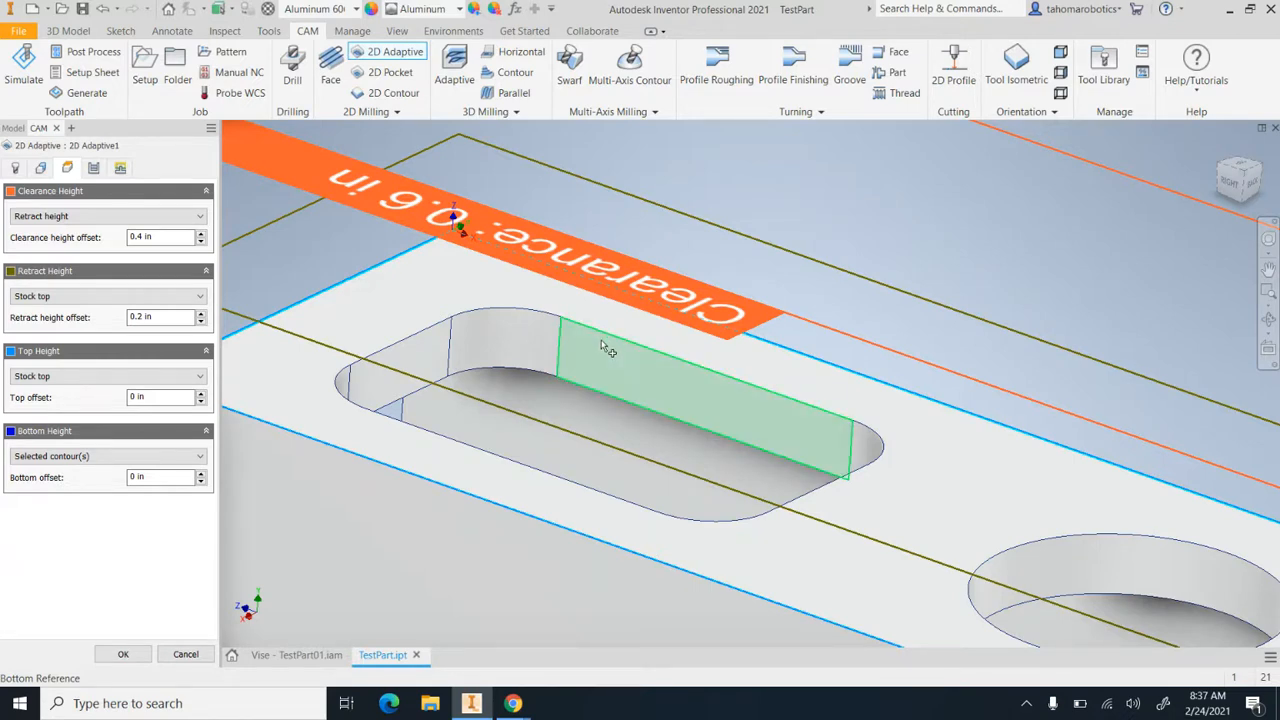
drag(169, 481, 129, 479)
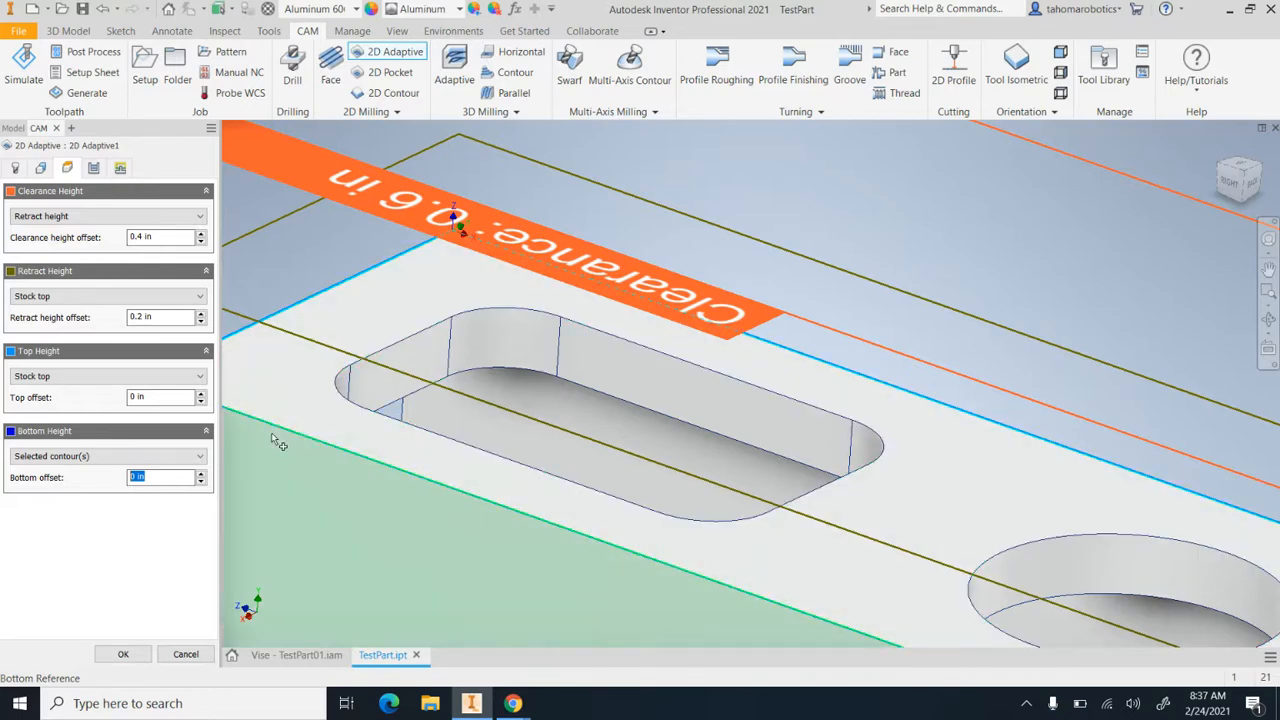
text(-.15)
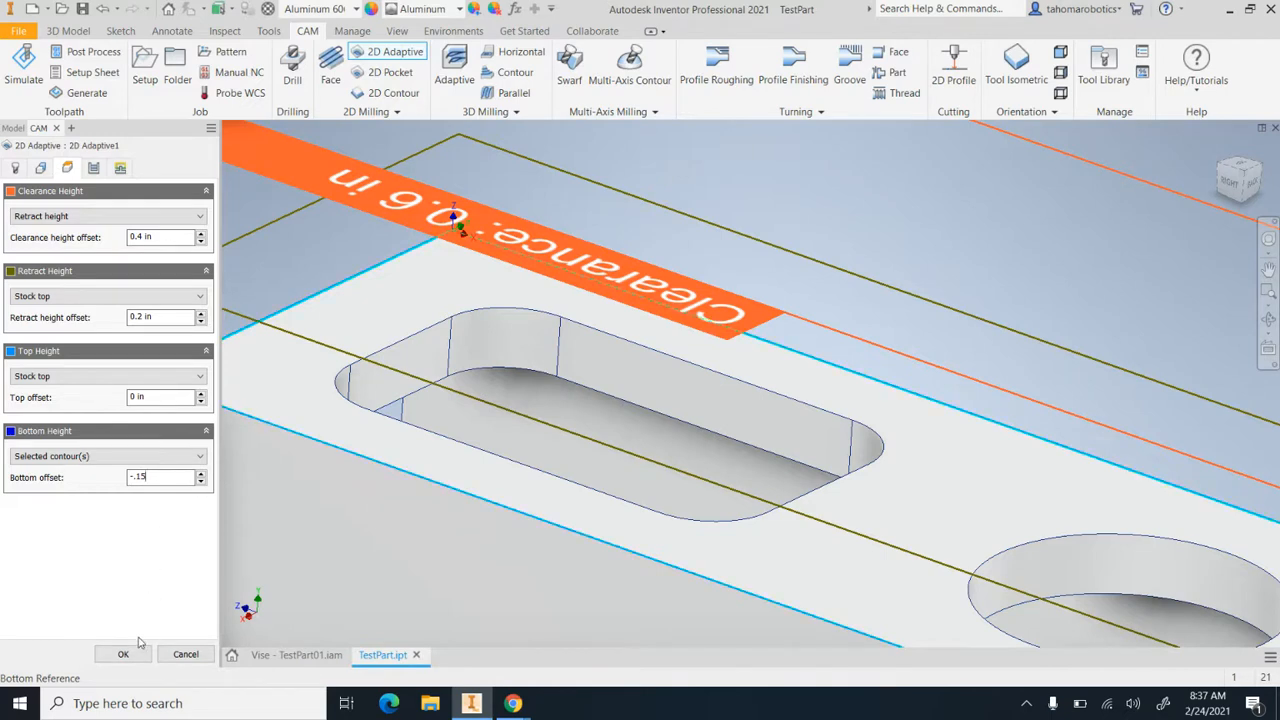
Set the axial stock to leave to 0 in for the adaptive passes
click(95, 170)
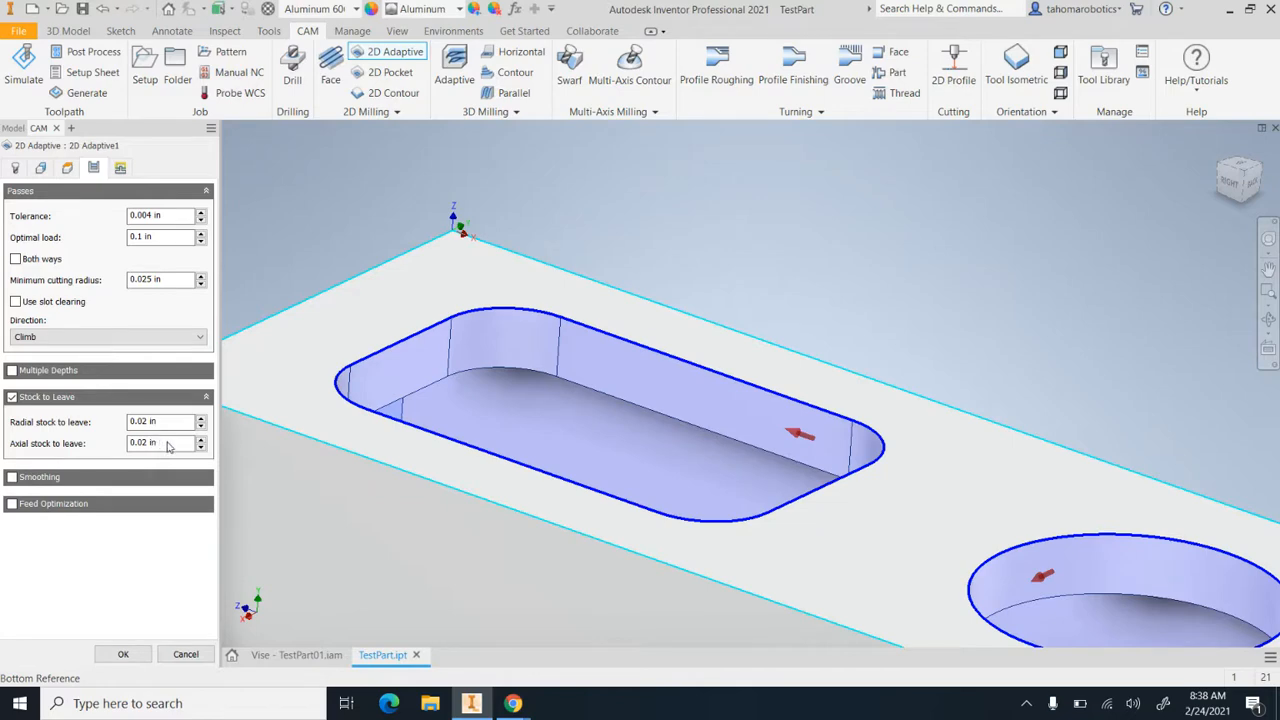
mouse_move(166, 436)
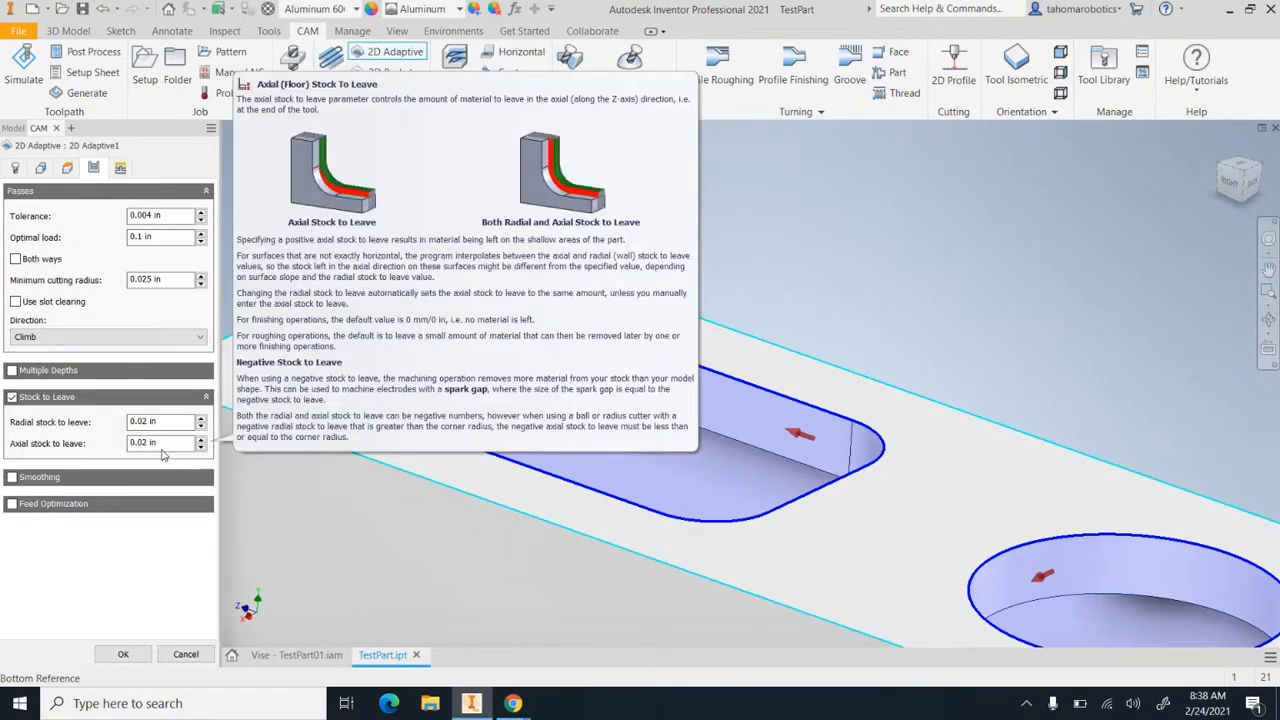
drag(157, 452, 124, 457)
text(0)
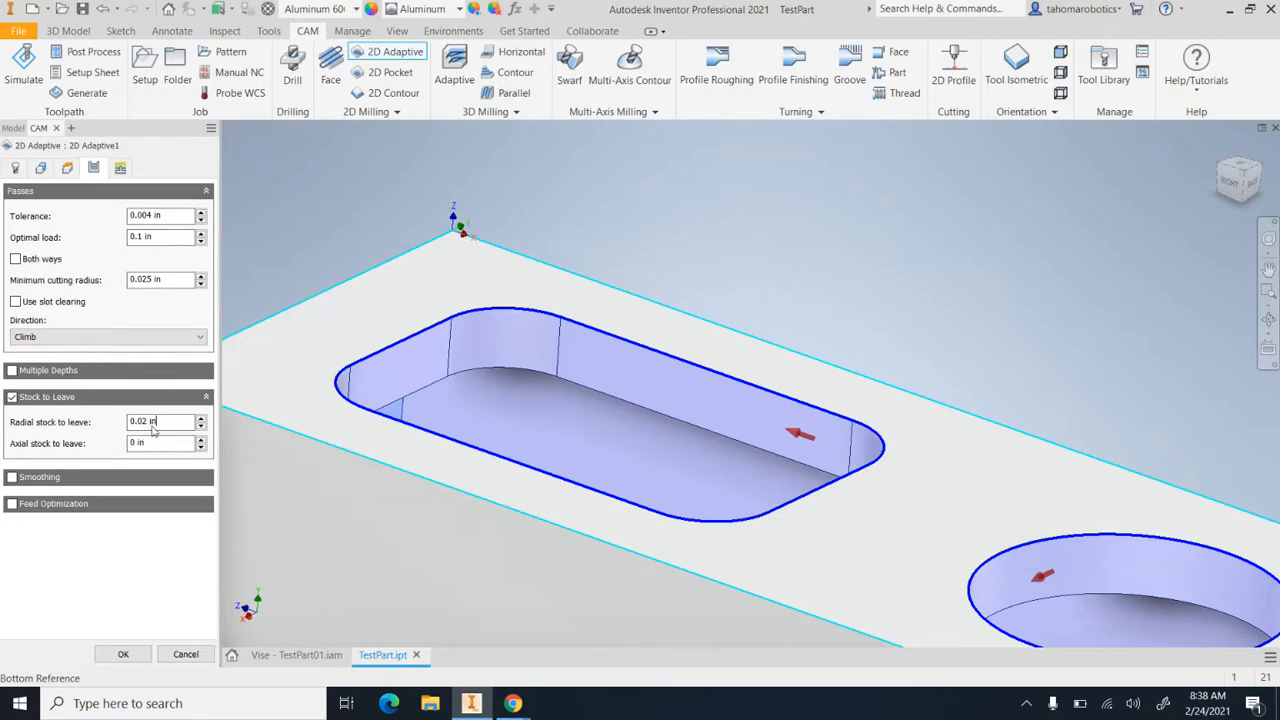
click(156, 430)
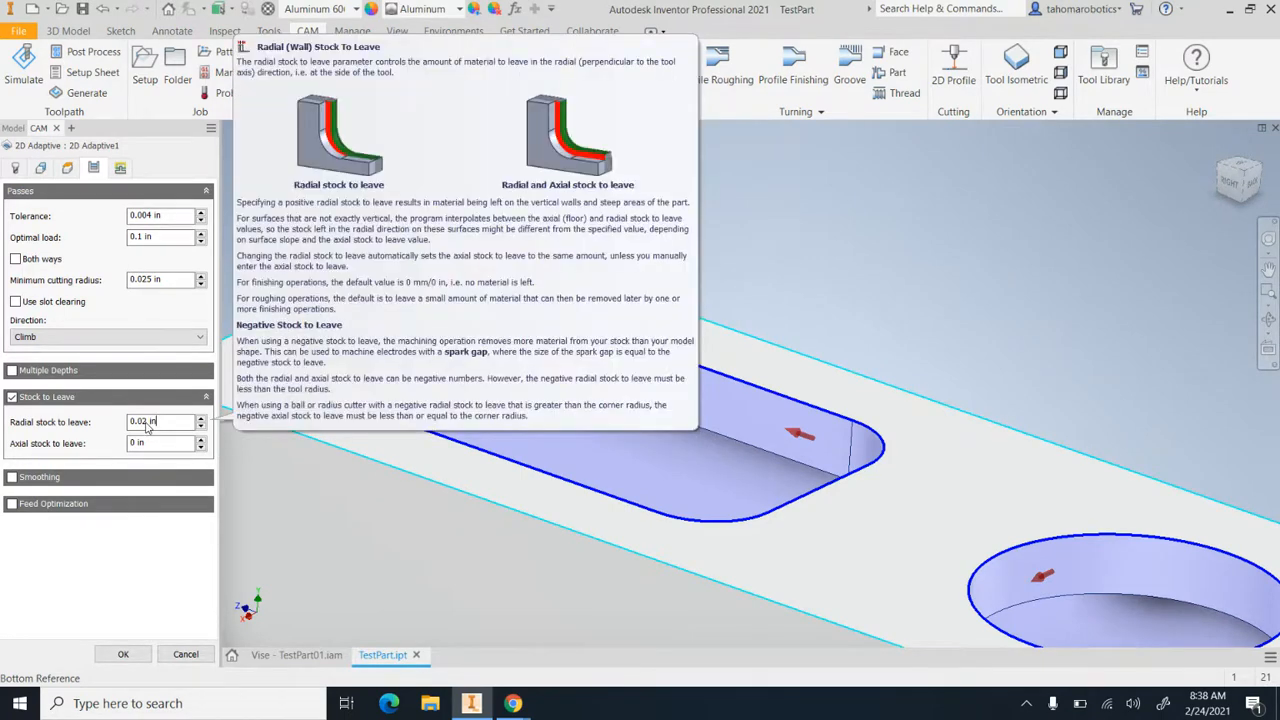
Review the linking settings of the 2D Adaptive operation, keep the Helix ramp type, and generate its toolpath
click(120, 168)
drag(210, 246, 218, 350)
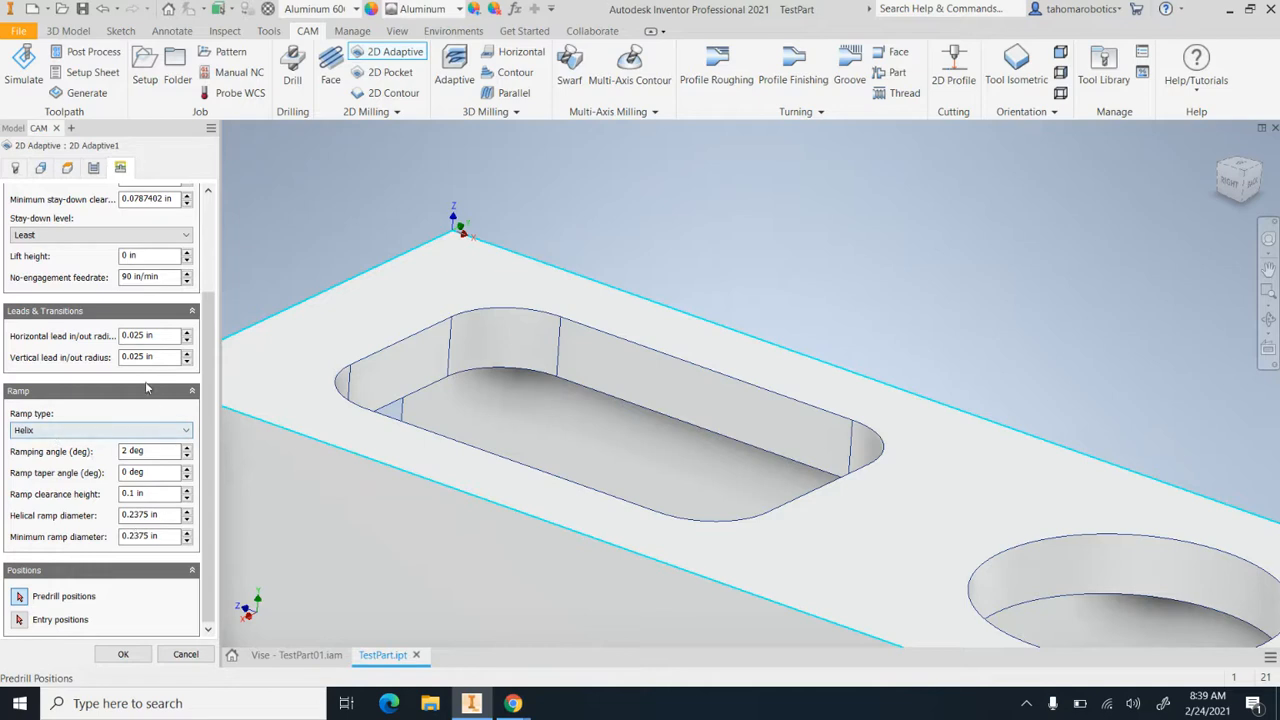
drag(204, 385, 198, 283)
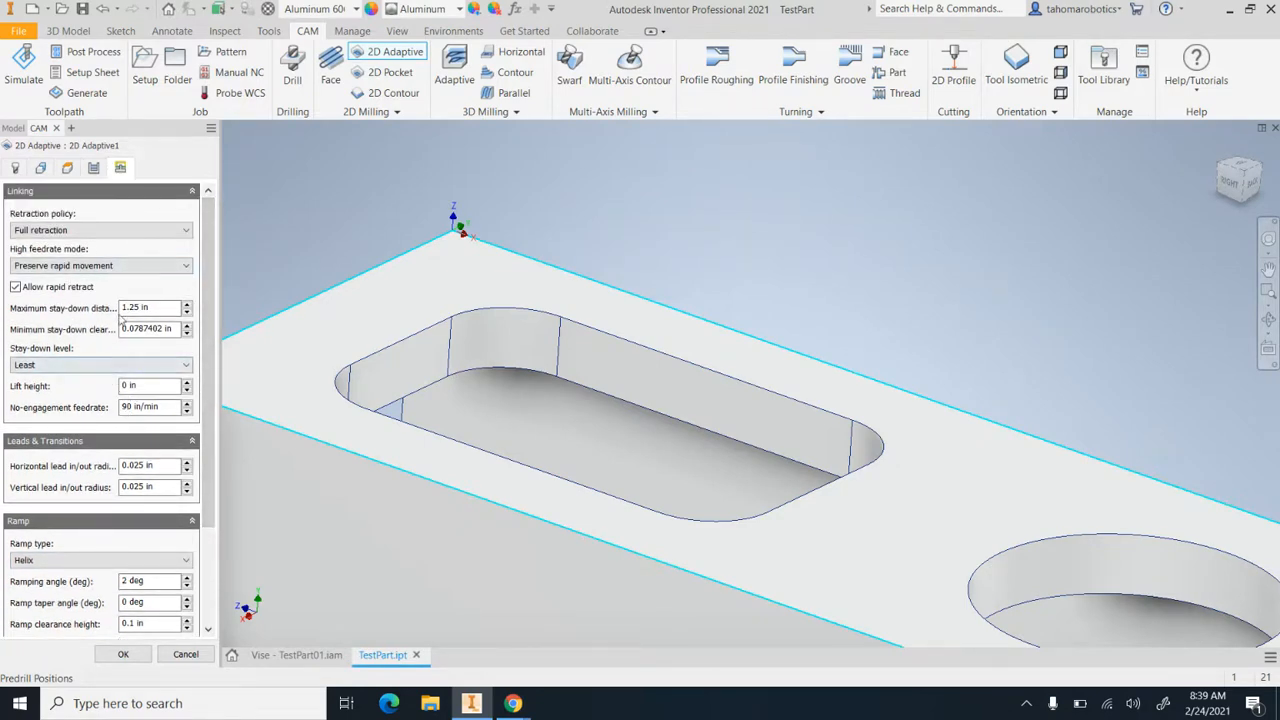
click(124, 656)
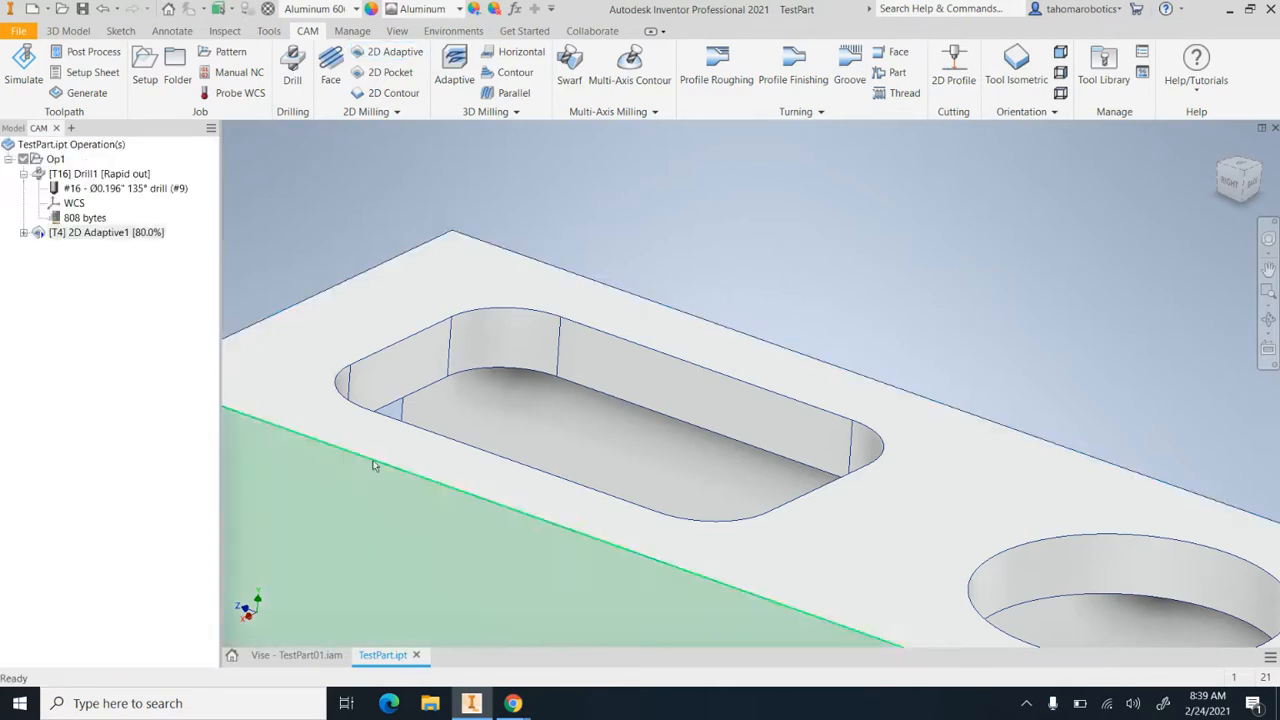
Examine the 2D Adaptive toolpath in the rounded pocket and the large round hole, including the helical entries
scroll(513, 393, down, 5)
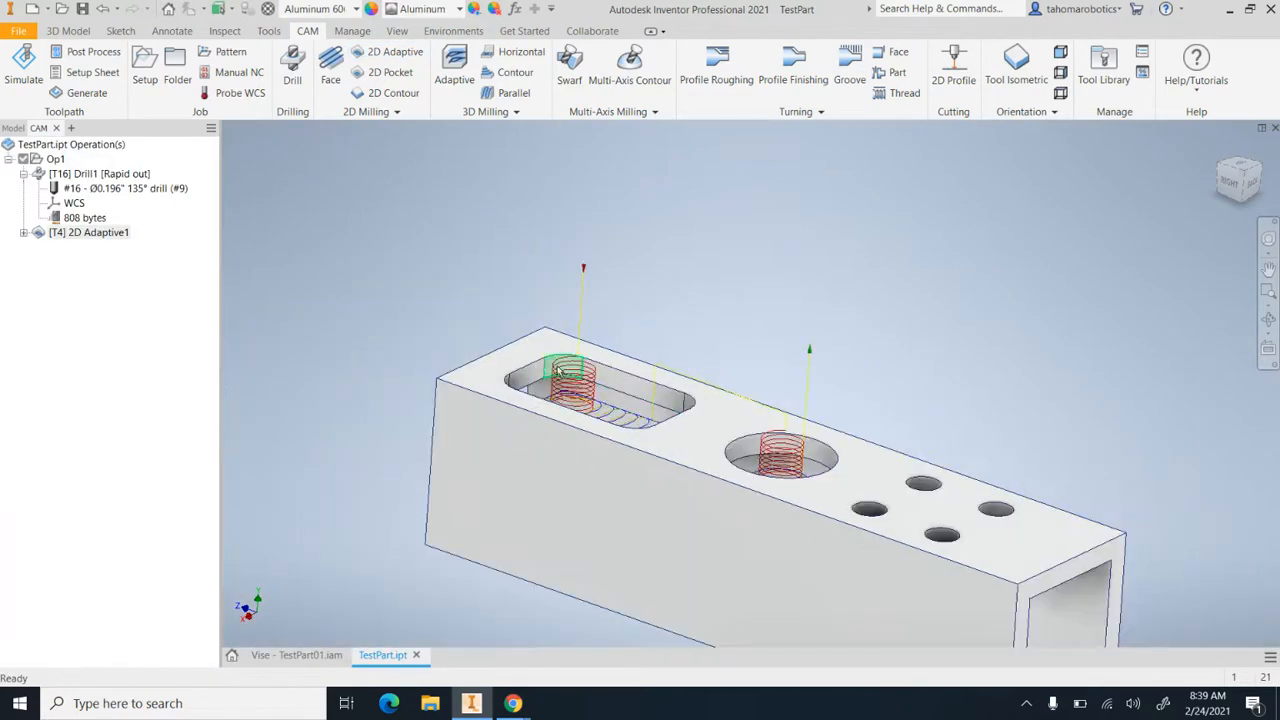
scroll(587, 356, up, 5)
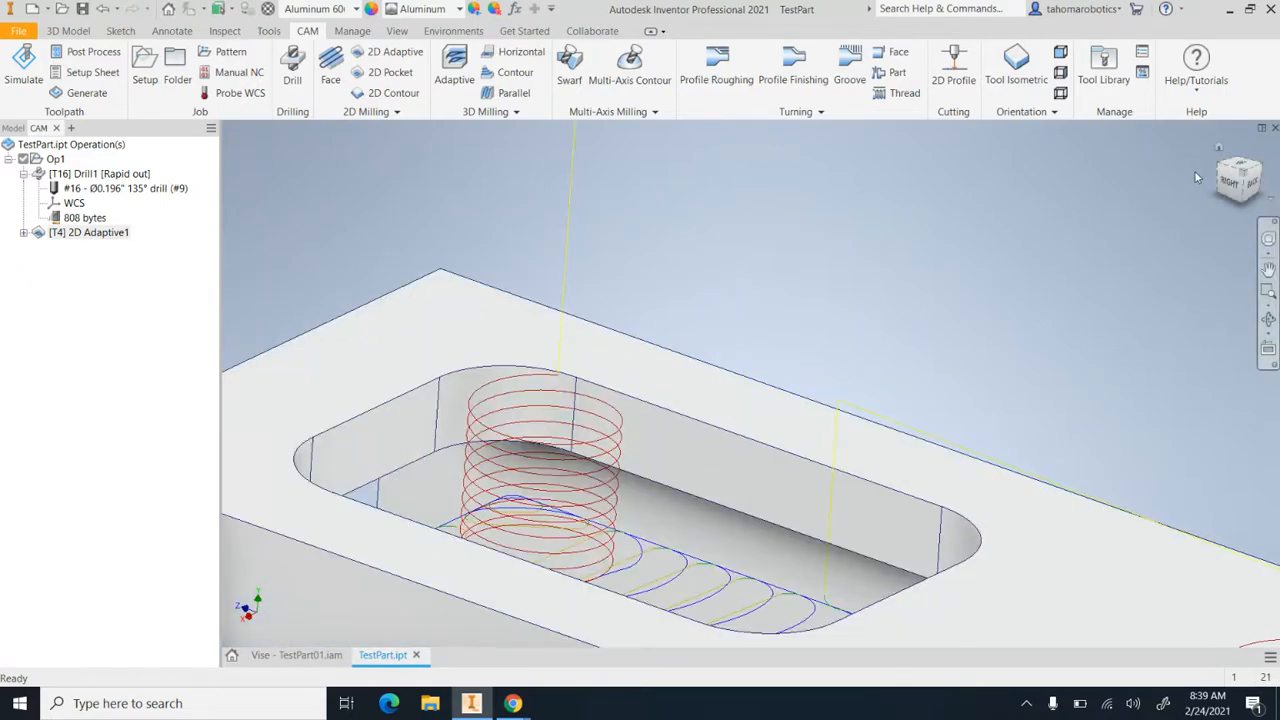
scroll(785, 289, down, 3)
shift+middle_drag(779, 291, 776, 288)
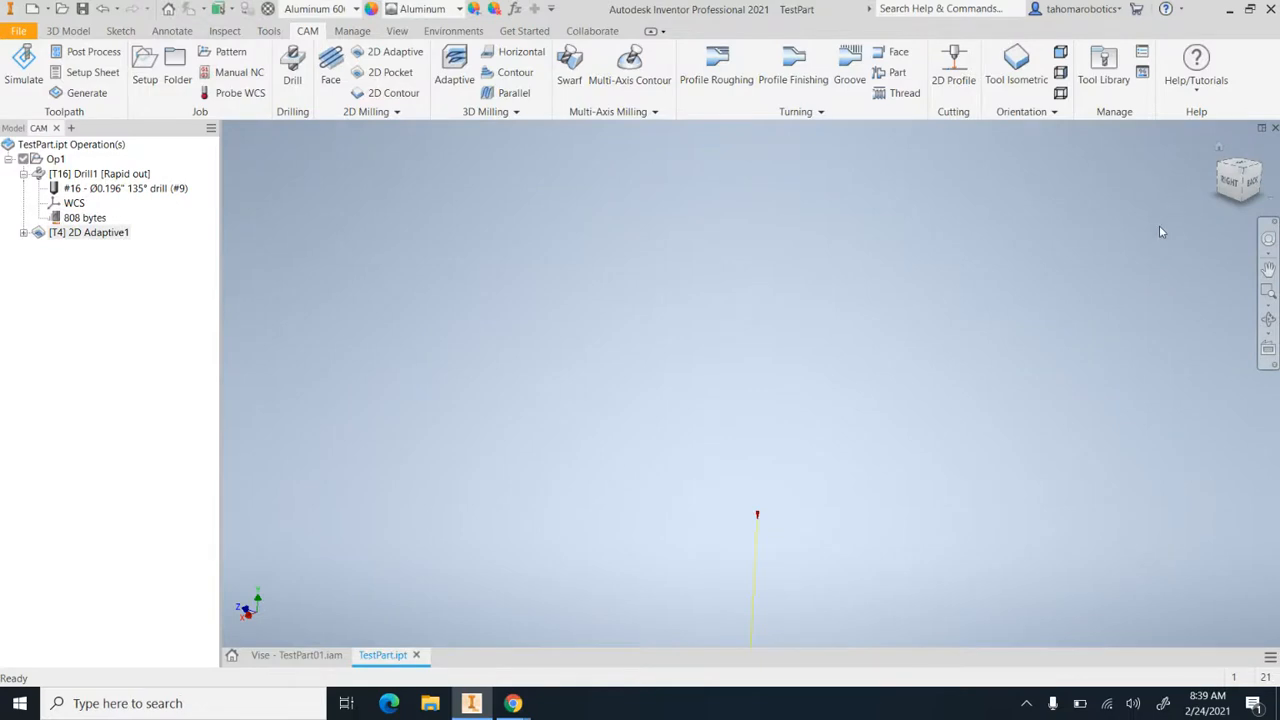
scroll(1273, 206, down, 2)
scroll(1139, 417, down, 5)
click(1268, 318)
scroll(935, 358, down, 3)
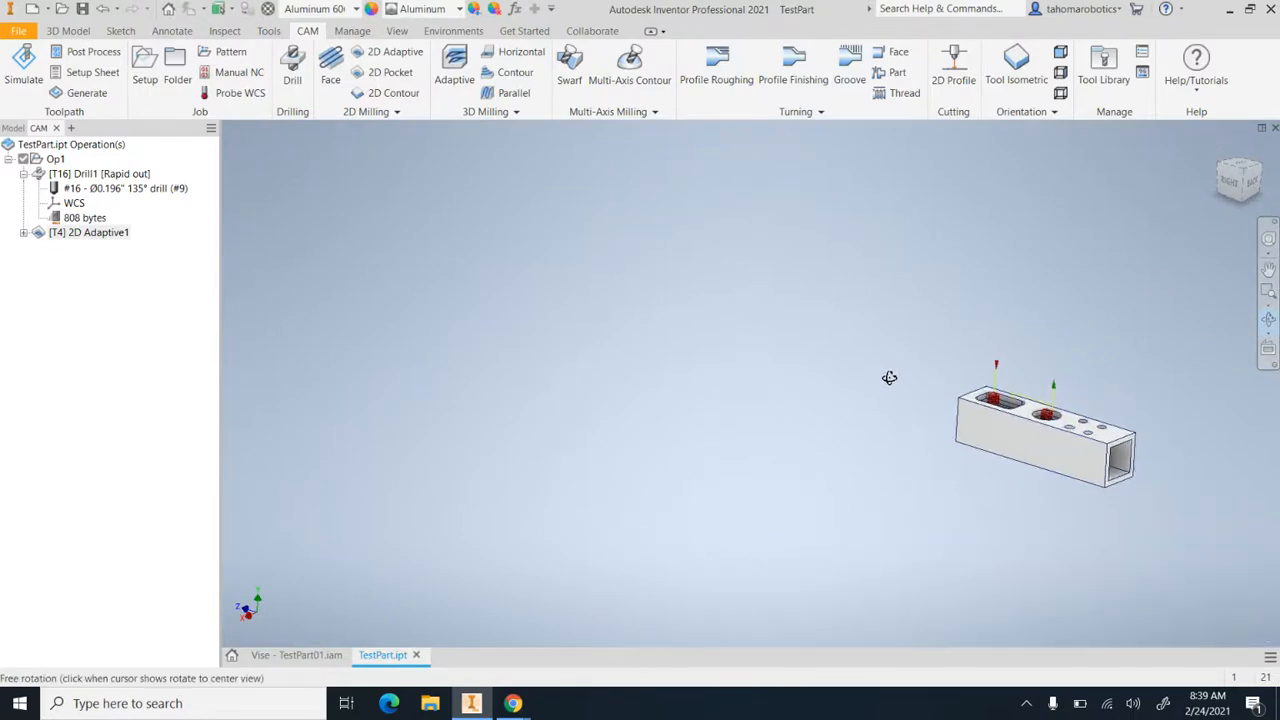
scroll(910, 368, up, 6)
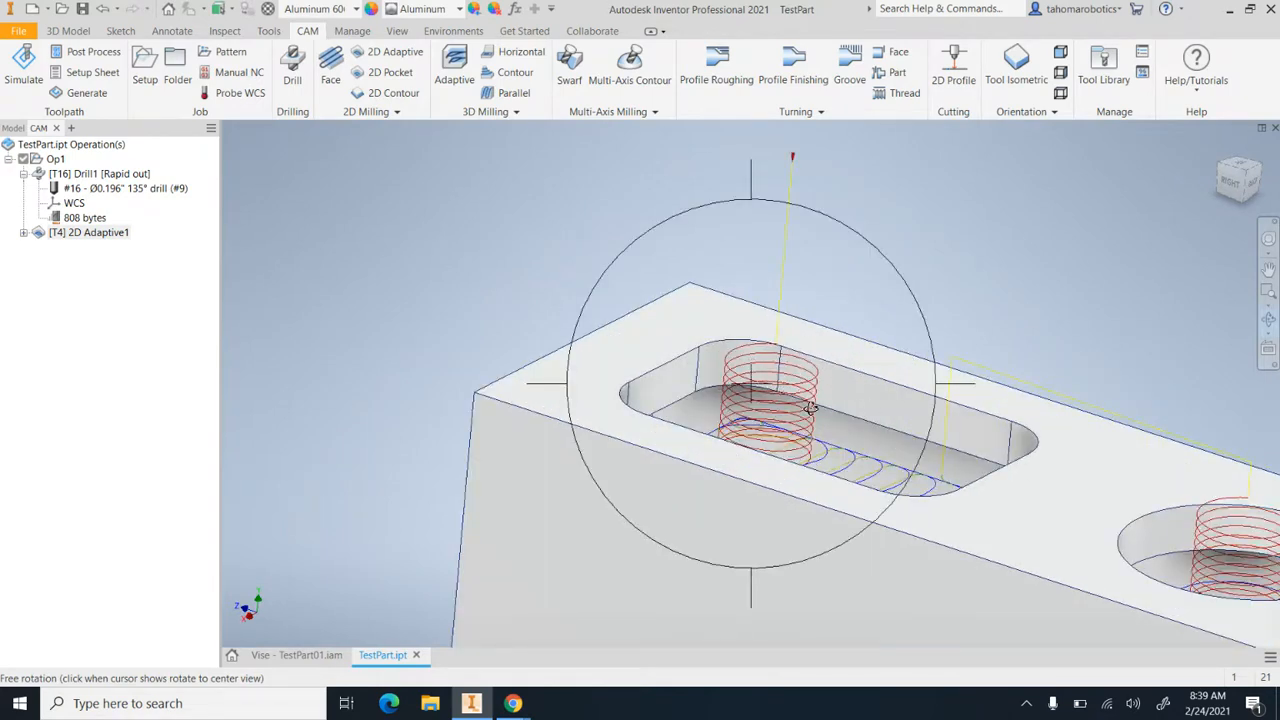
scroll(800, 395, down, 5)
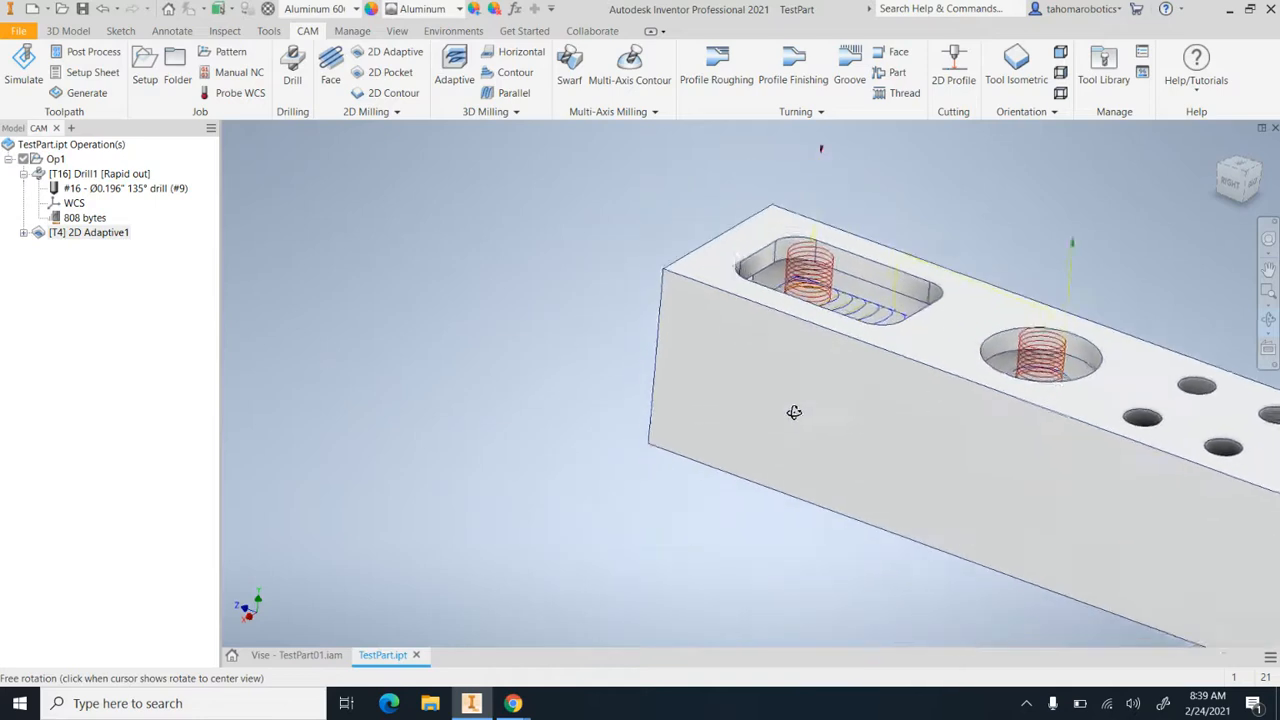
scroll(799, 397, down, 5)
drag(803, 397, 826, 293)
scroll(875, 251, up, 4)
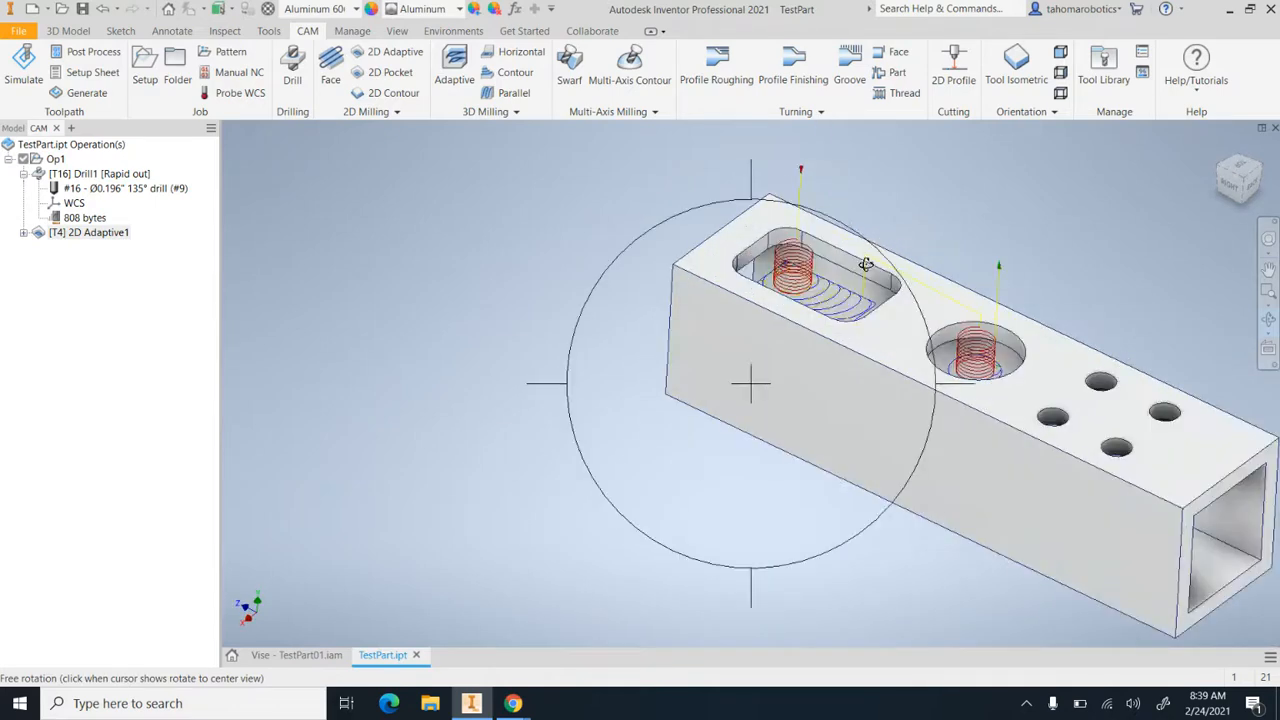
scroll(839, 298, up, 3)
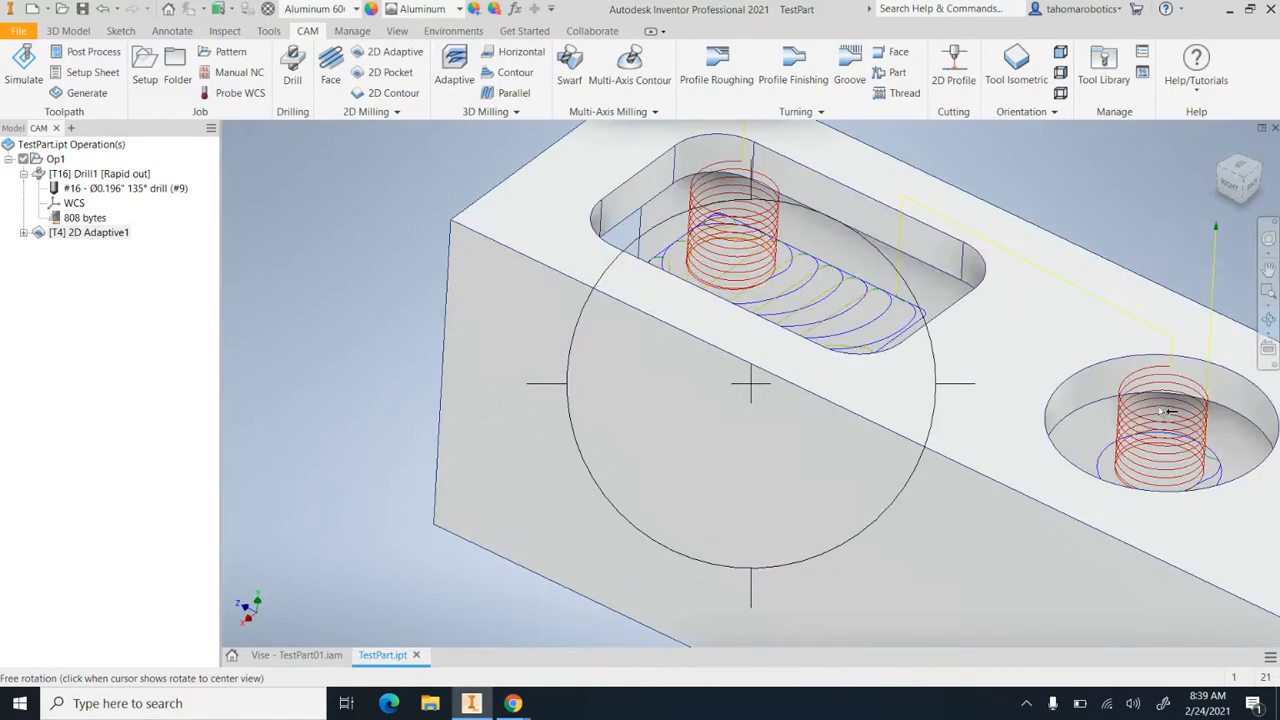
scroll(1165, 412, down, 3)
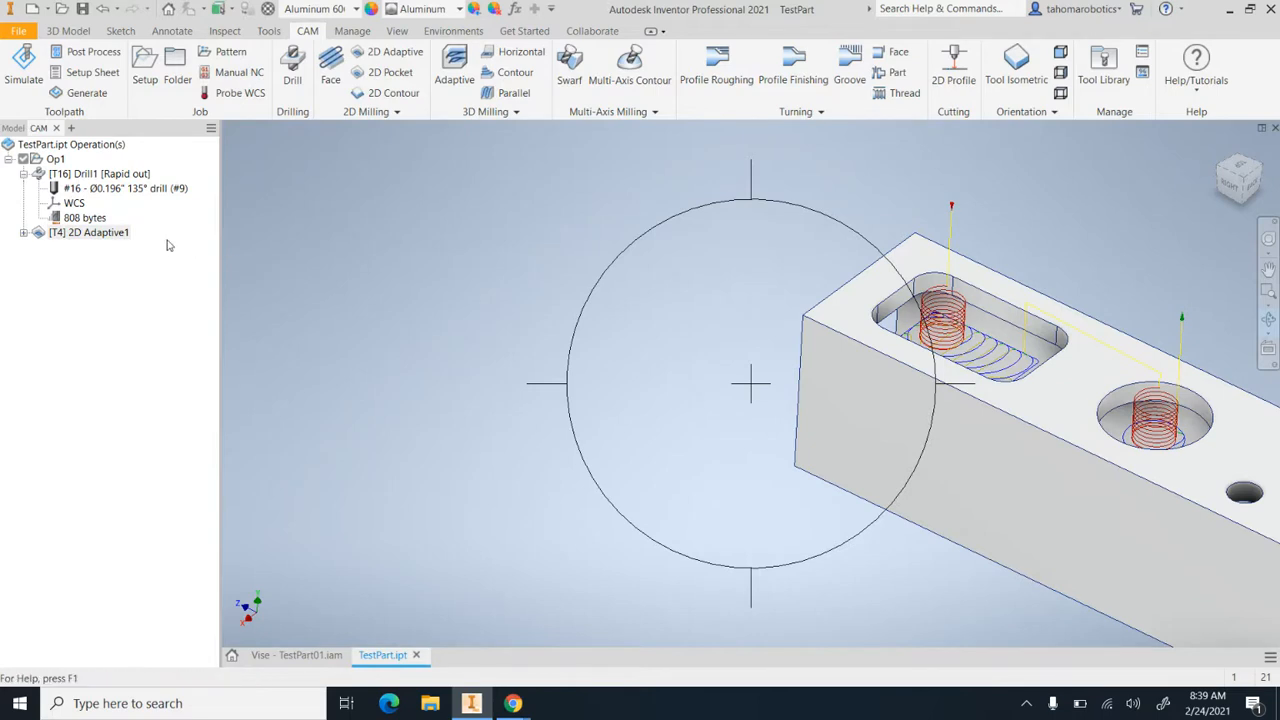
Simulate the 2D Adaptive operation with the stock shown, and close the simulation when it has finished
click(104, 233)
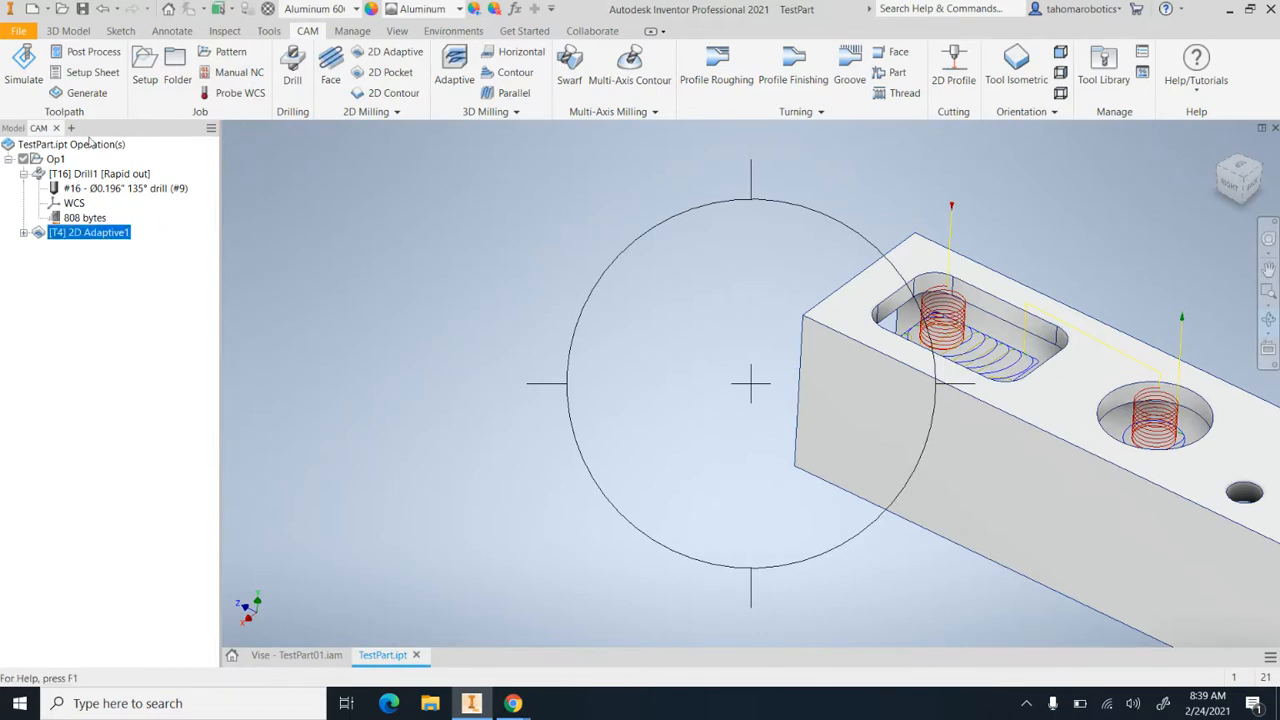
click(24, 68)
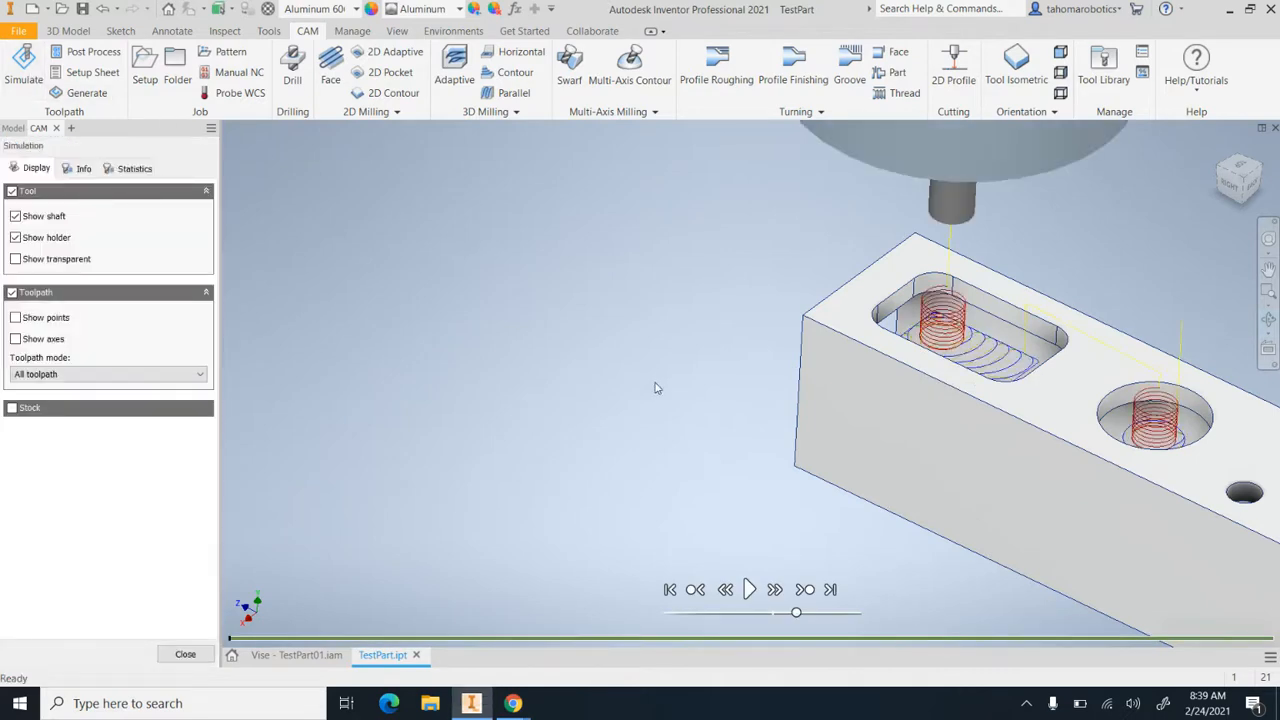
click(748, 589)
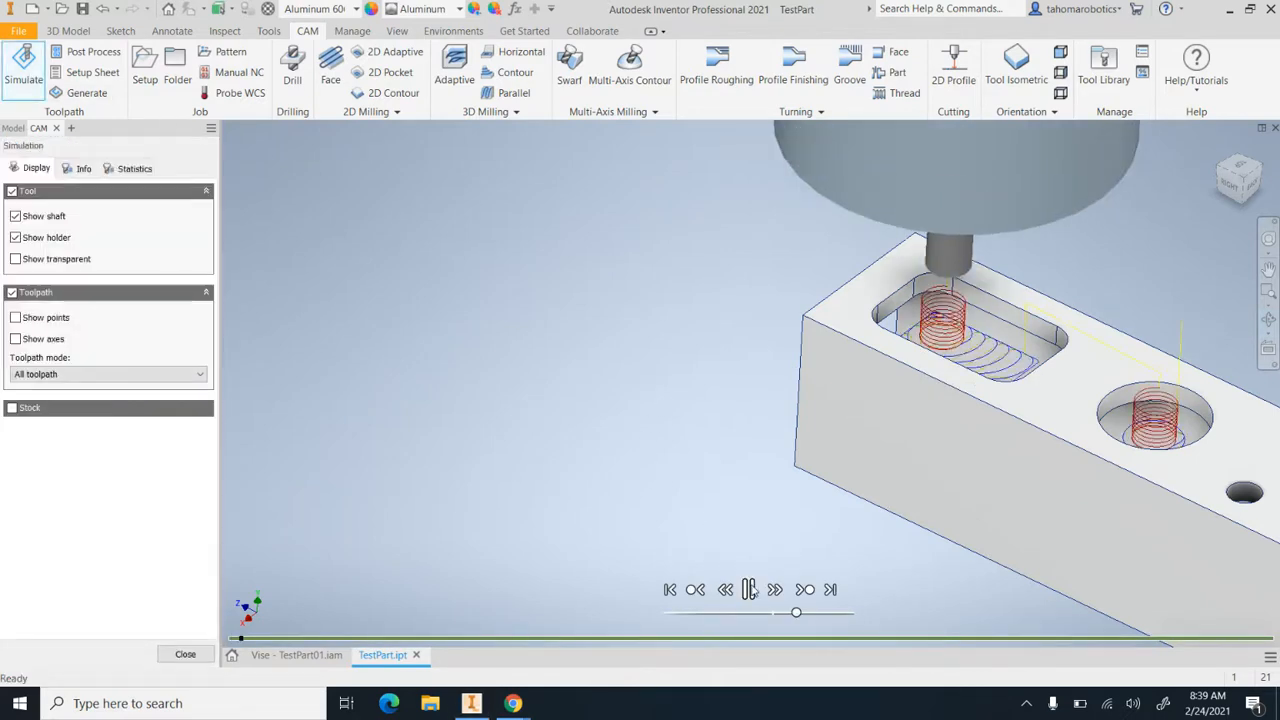
click(12, 408)
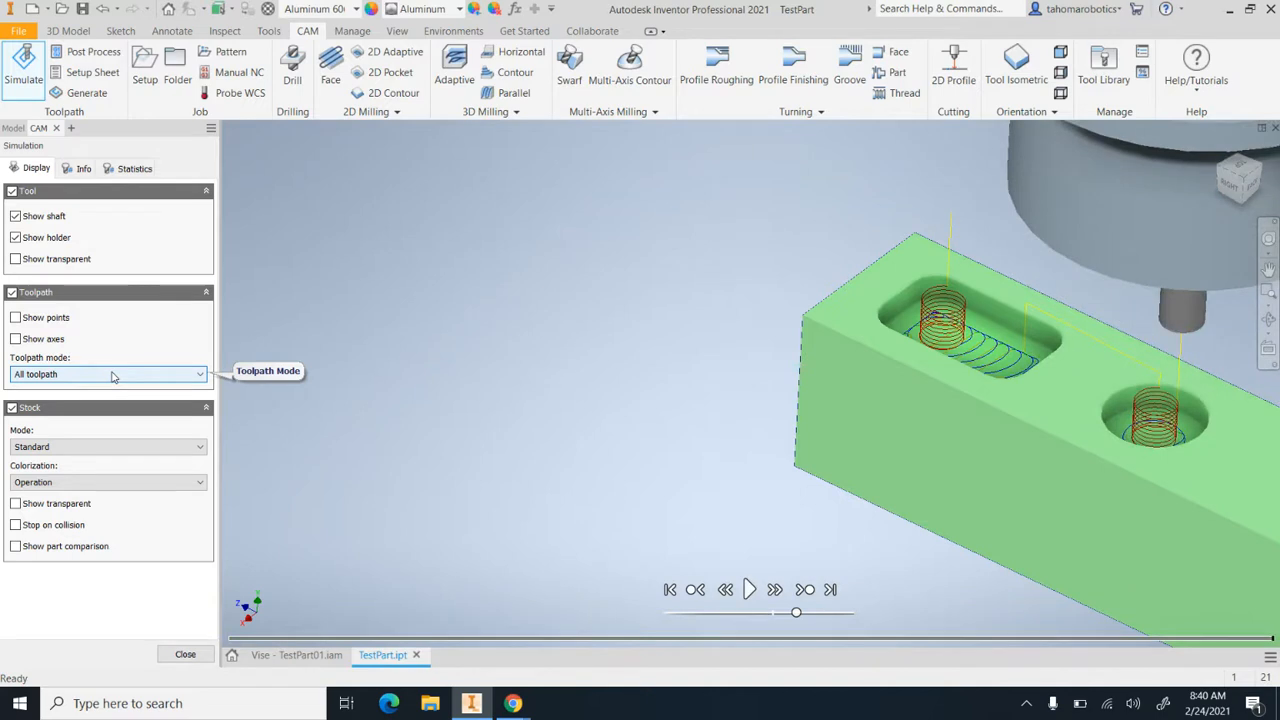
click(185, 655)
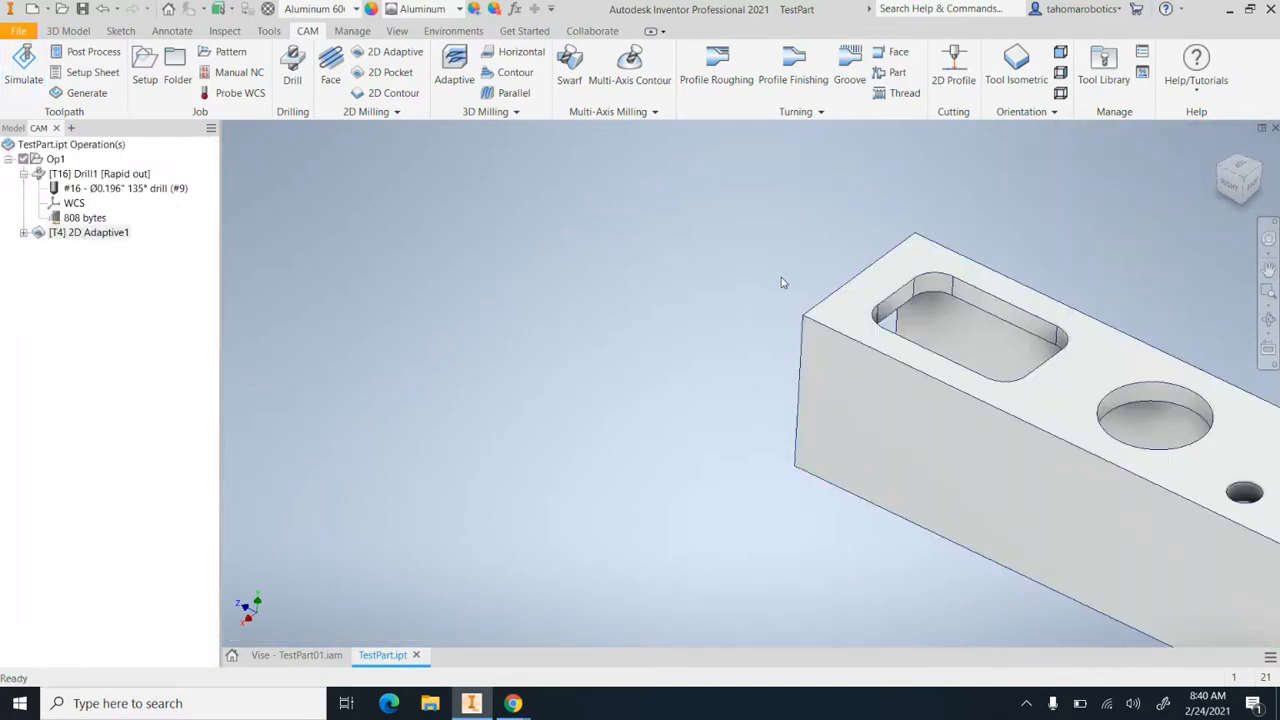
Create a derived 2D Contour operation from the 2D Adaptive operation
scroll(1130, 371, down, 2)
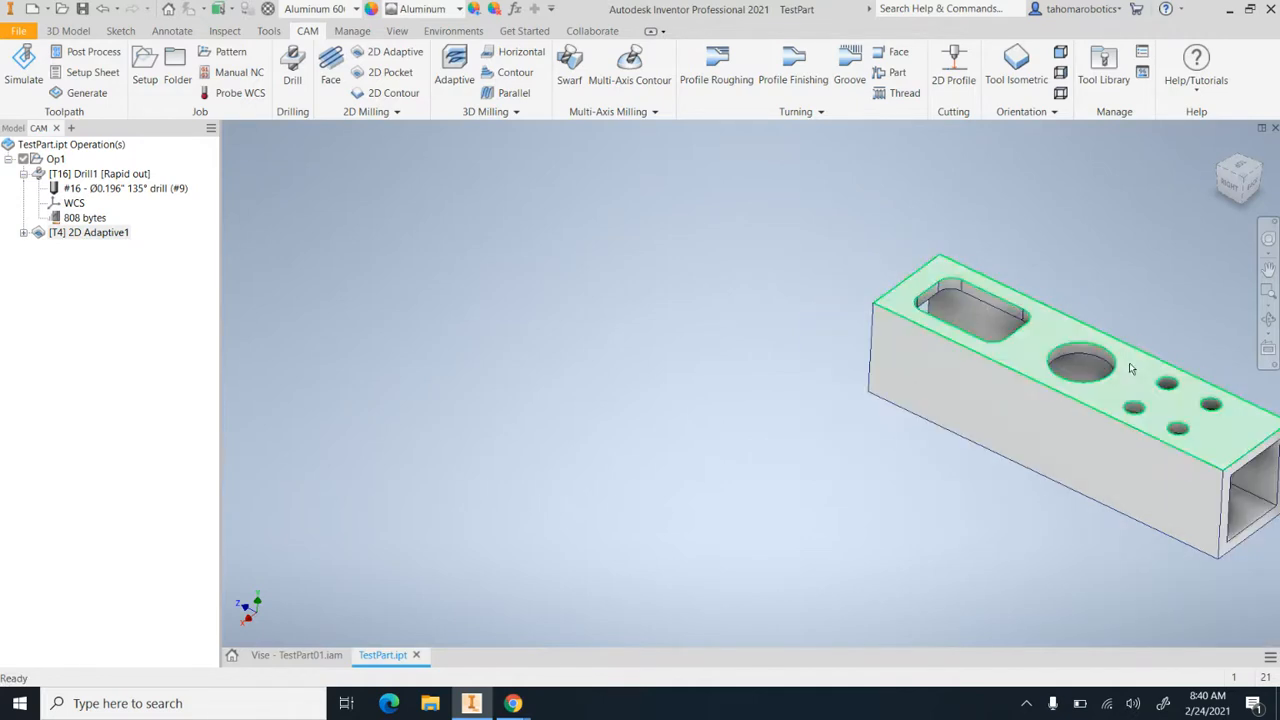
scroll(1130, 371, up, 5)
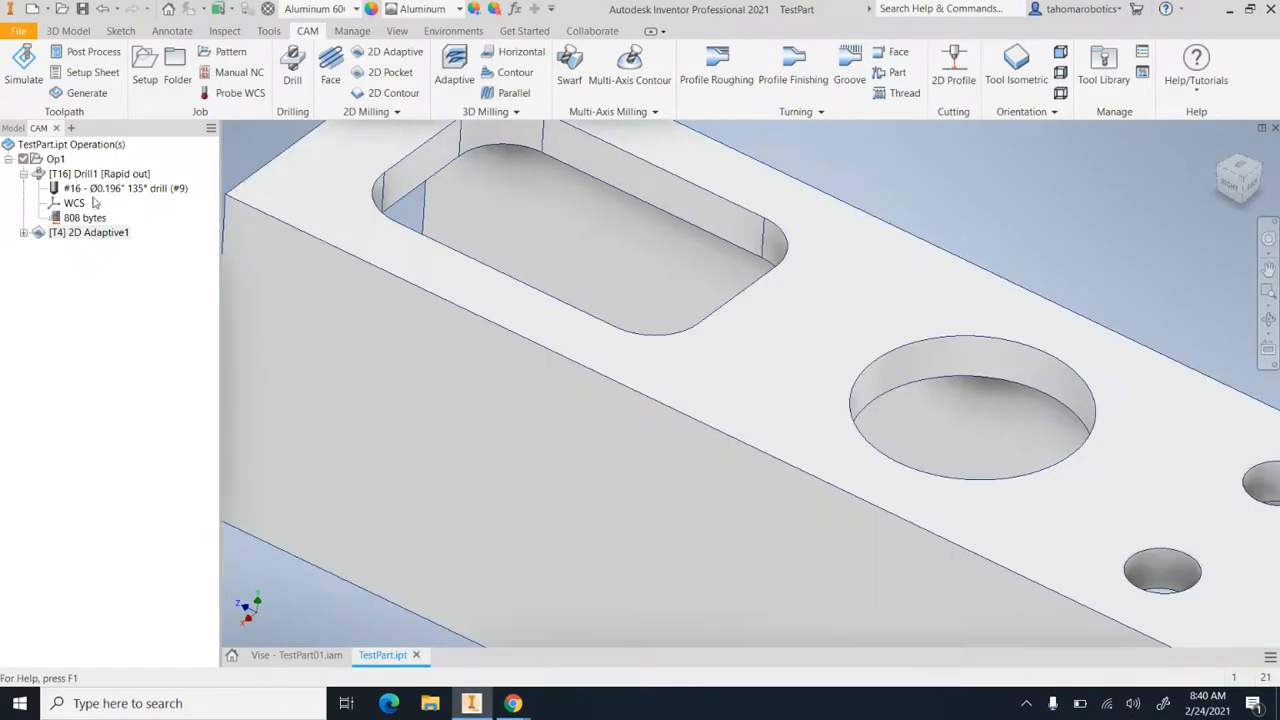
click(23, 174)
click(56, 189)
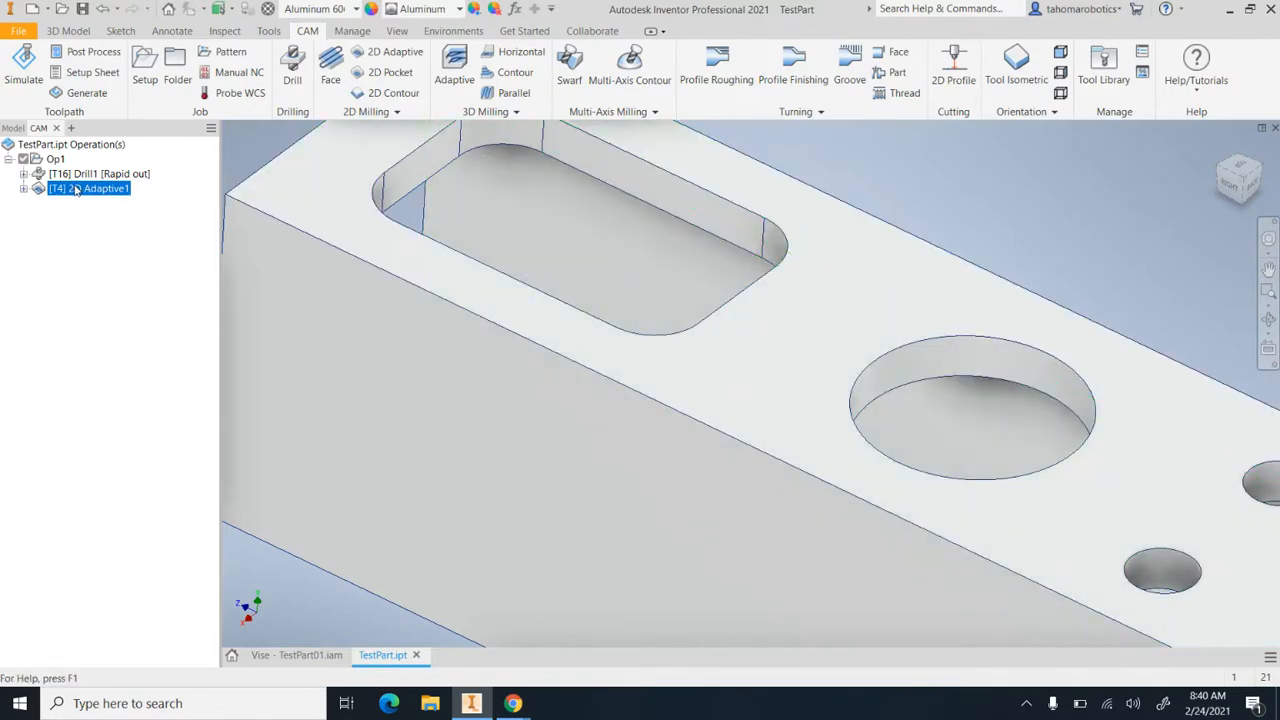
right_click(70, 190)
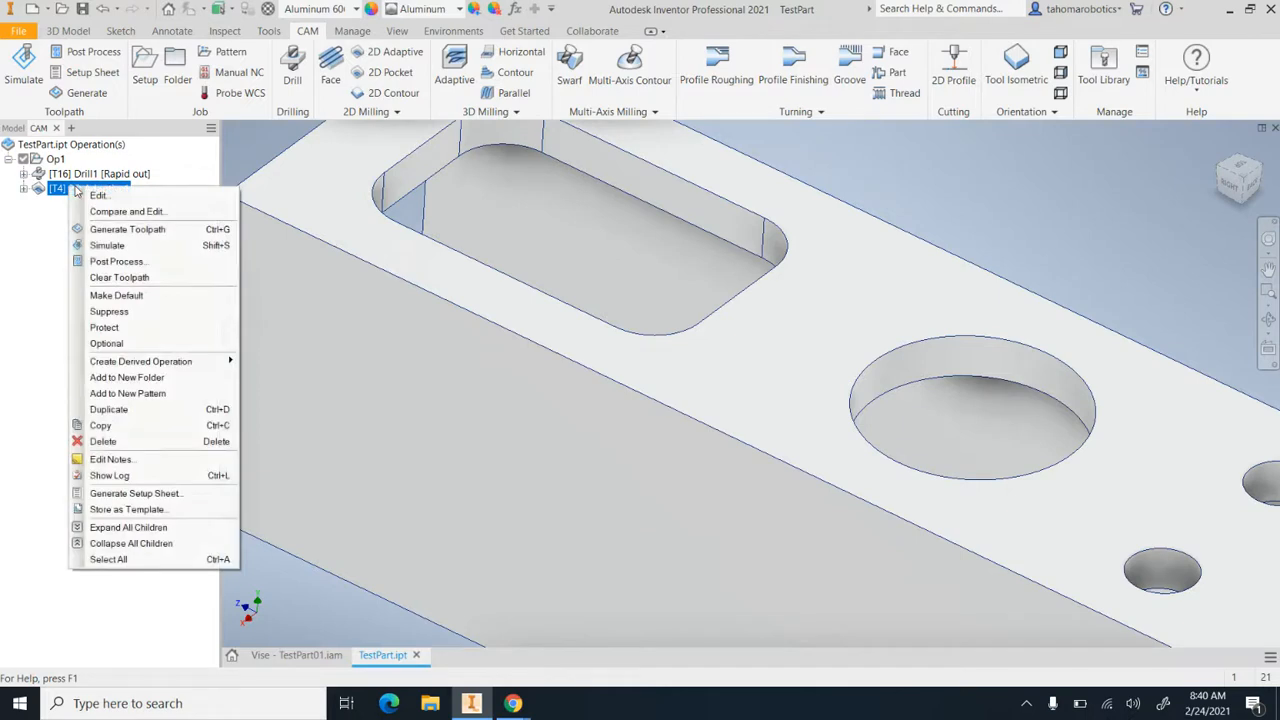
mouse_move(150, 366)
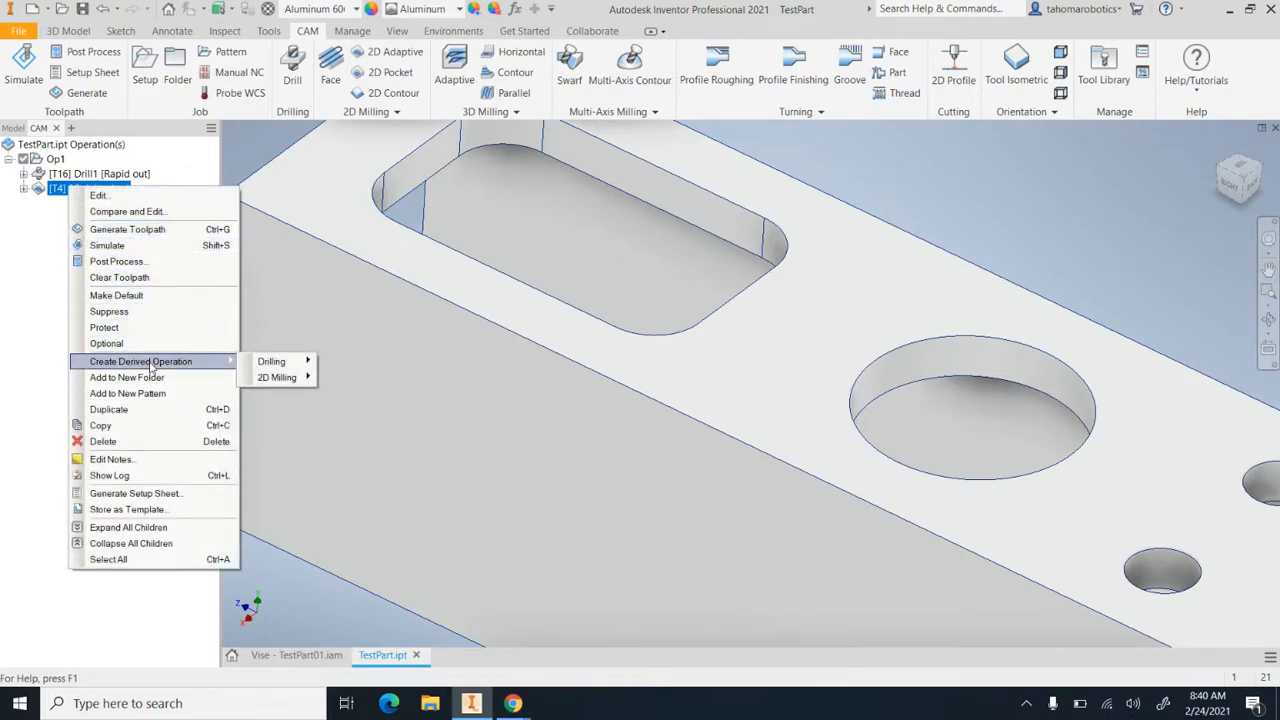
mouse_move(268, 385)
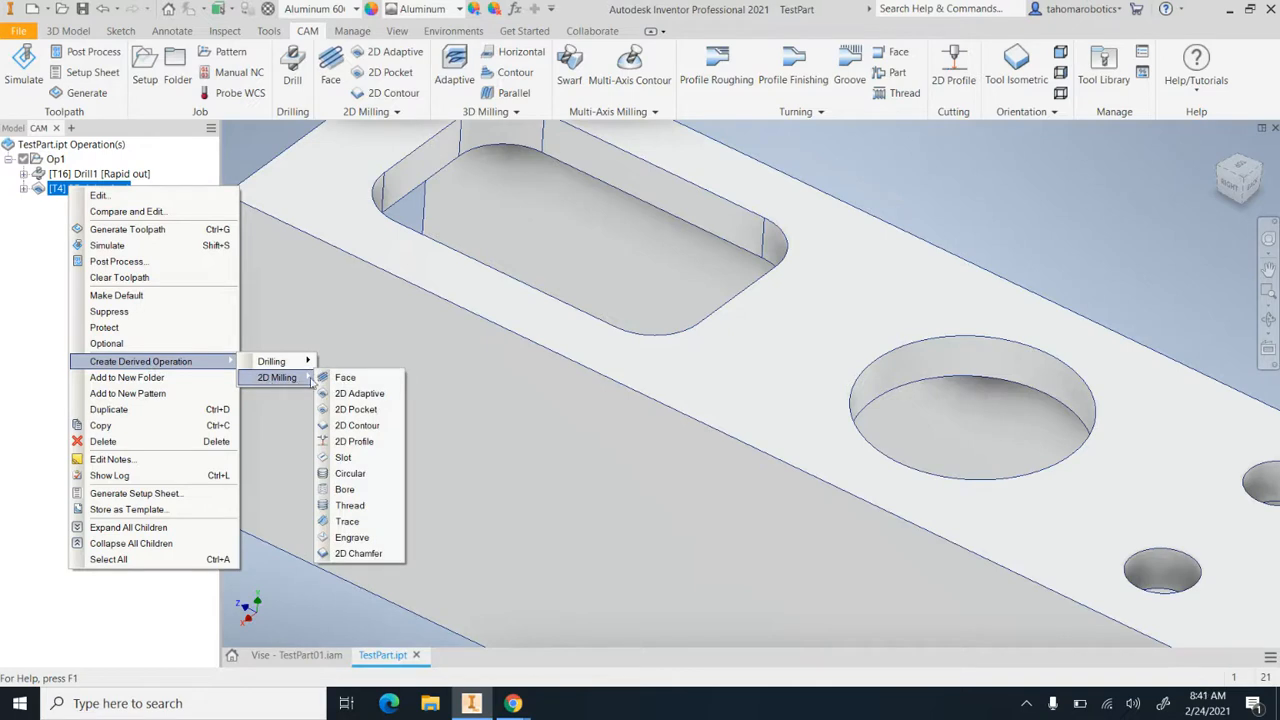
click(357, 427)
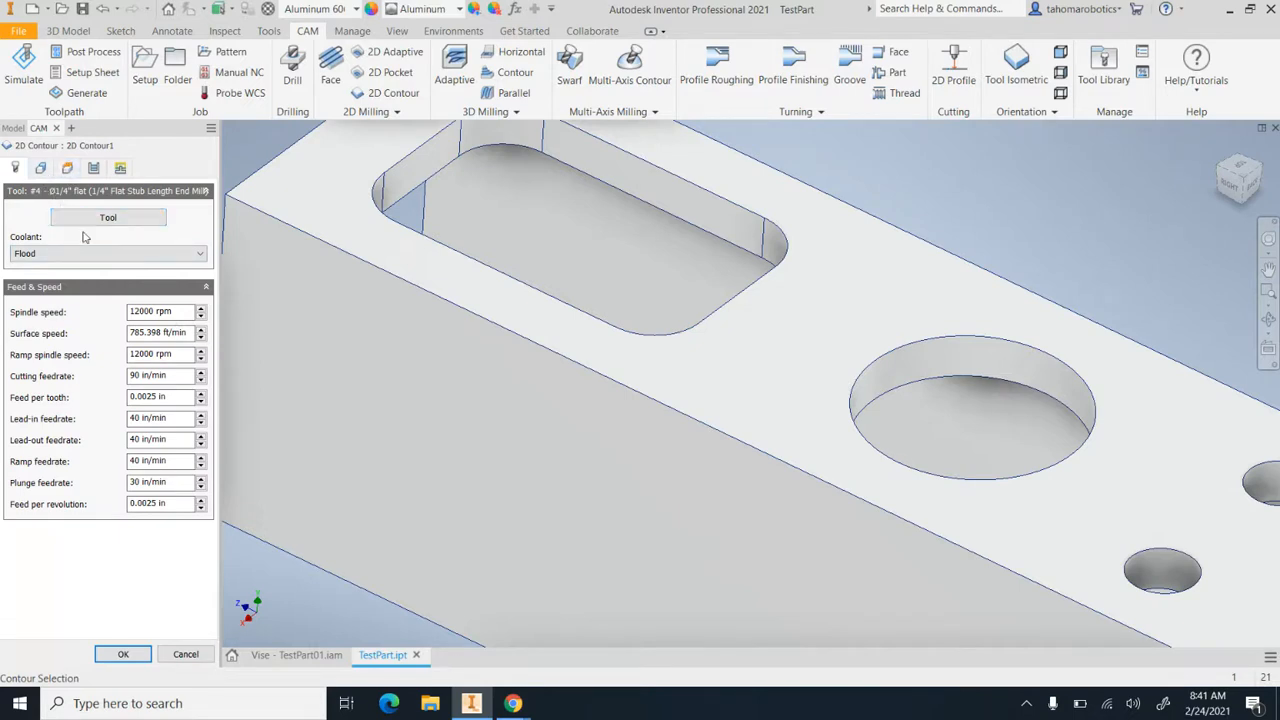
Check the tool, contour selections and heights that the 2D Contour operation inherited from the adaptive operation
click(44, 170)
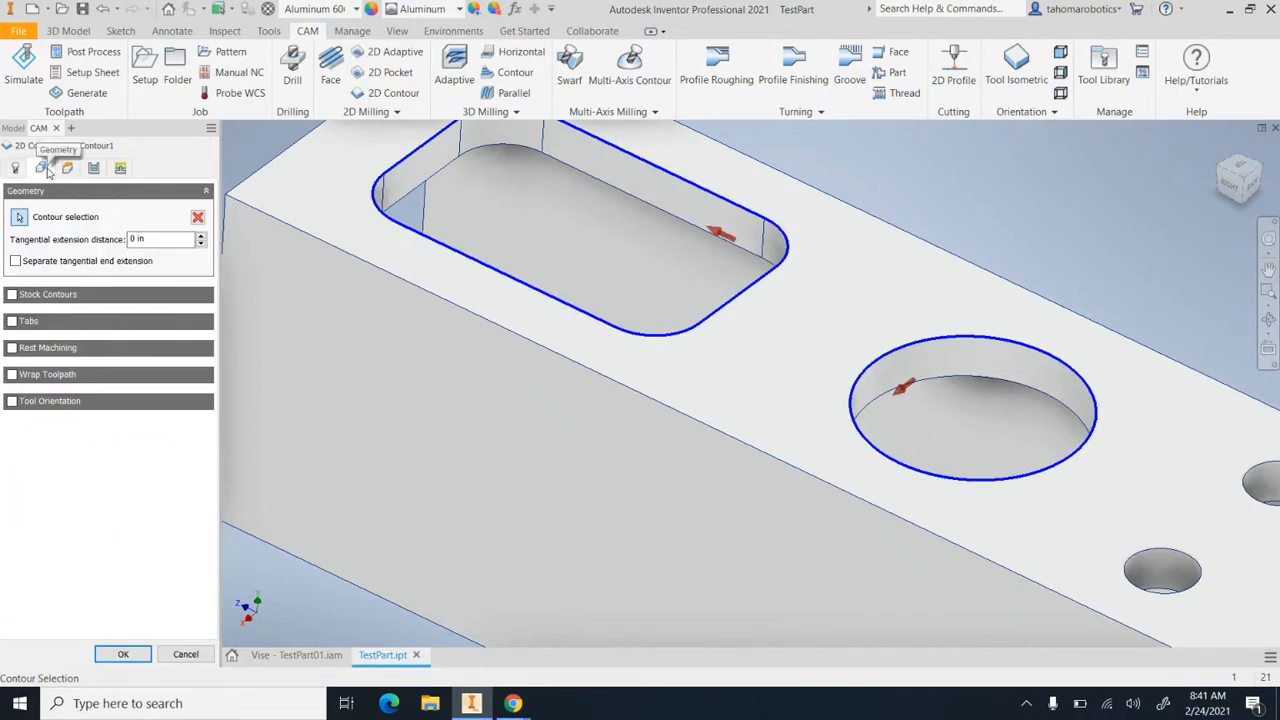
click(67, 168)
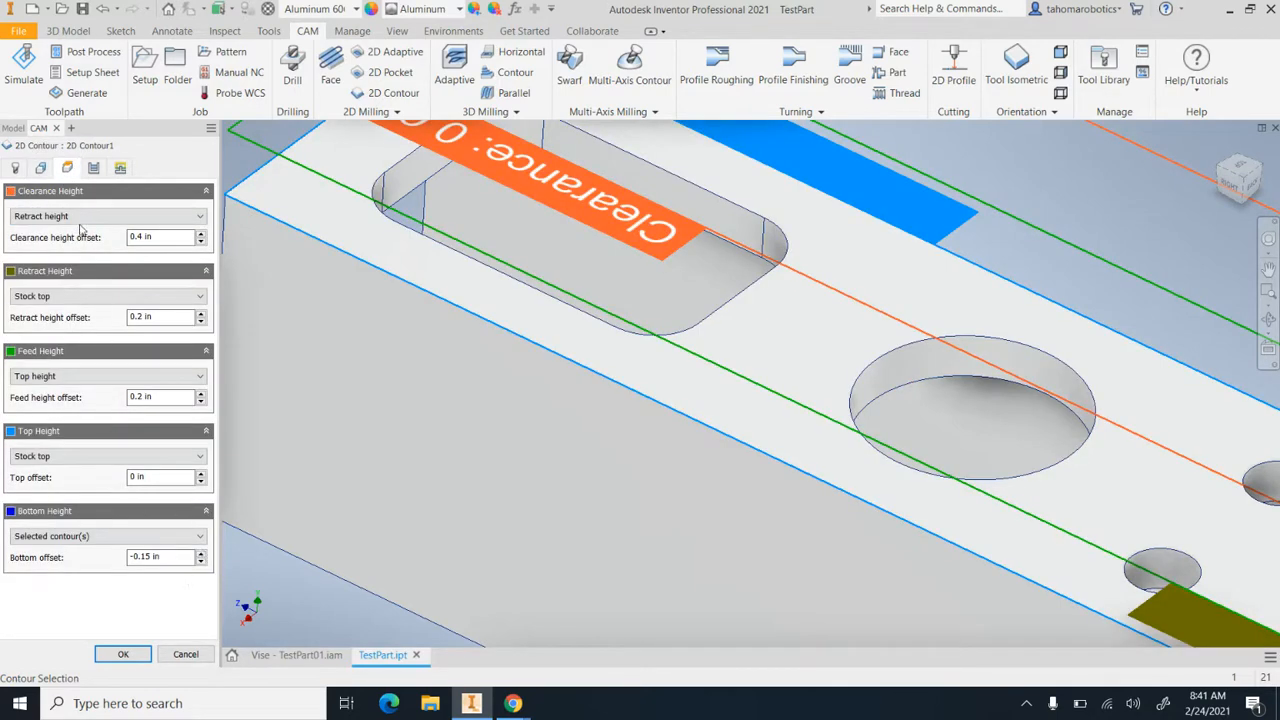
click(44, 168)
click(18, 168)
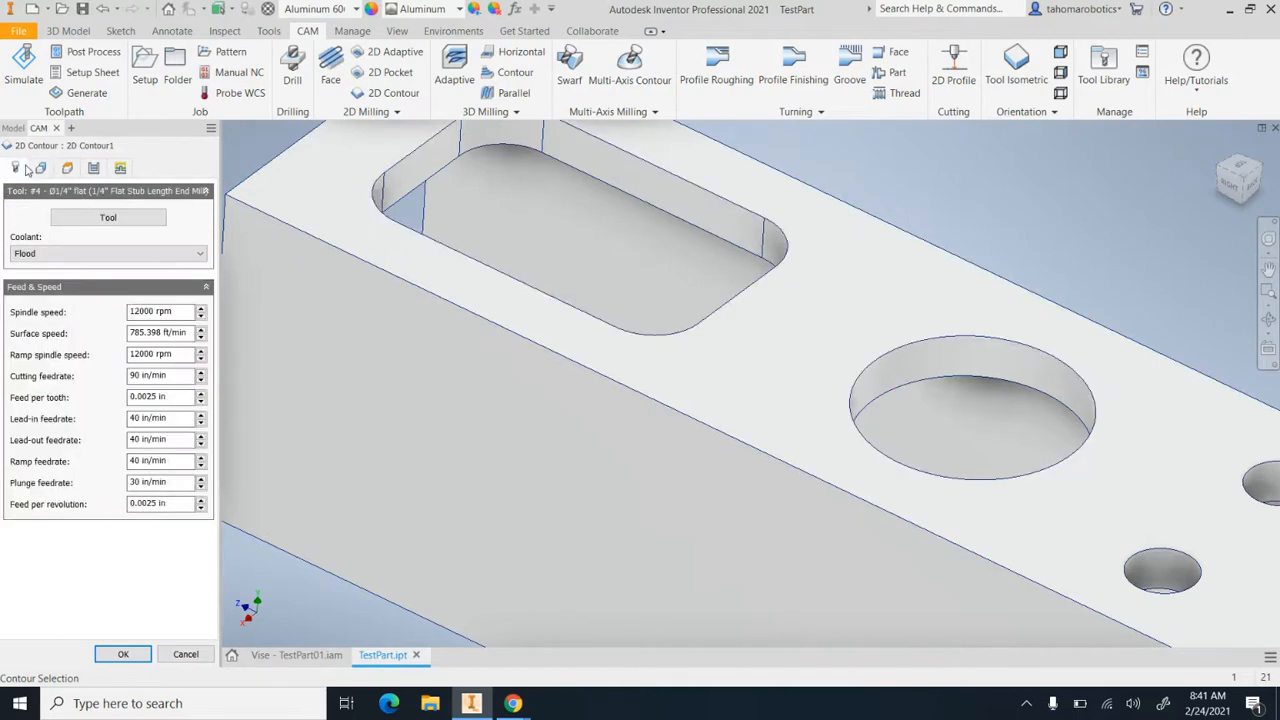
click(40, 168)
click(67, 168)
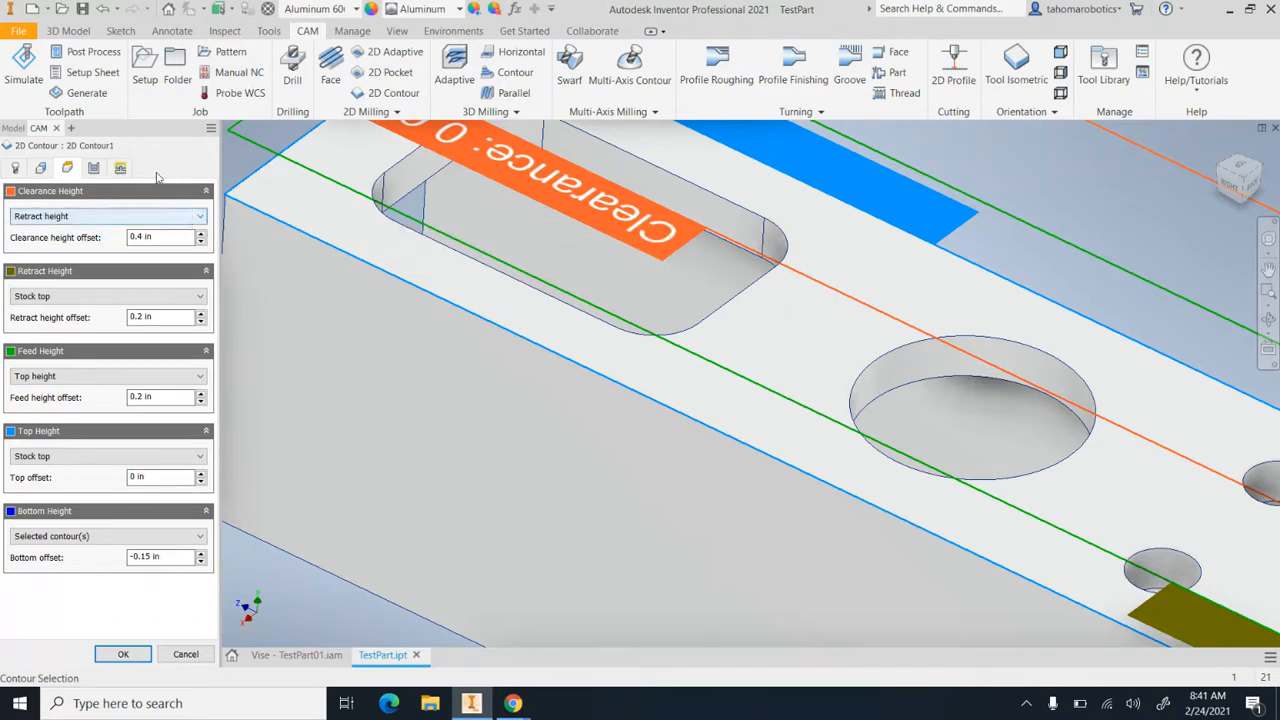
Review the passes and linking settings of the 2D Contour, leave Stock to Leave off, and generate the finishing toolpath
click(95, 169)
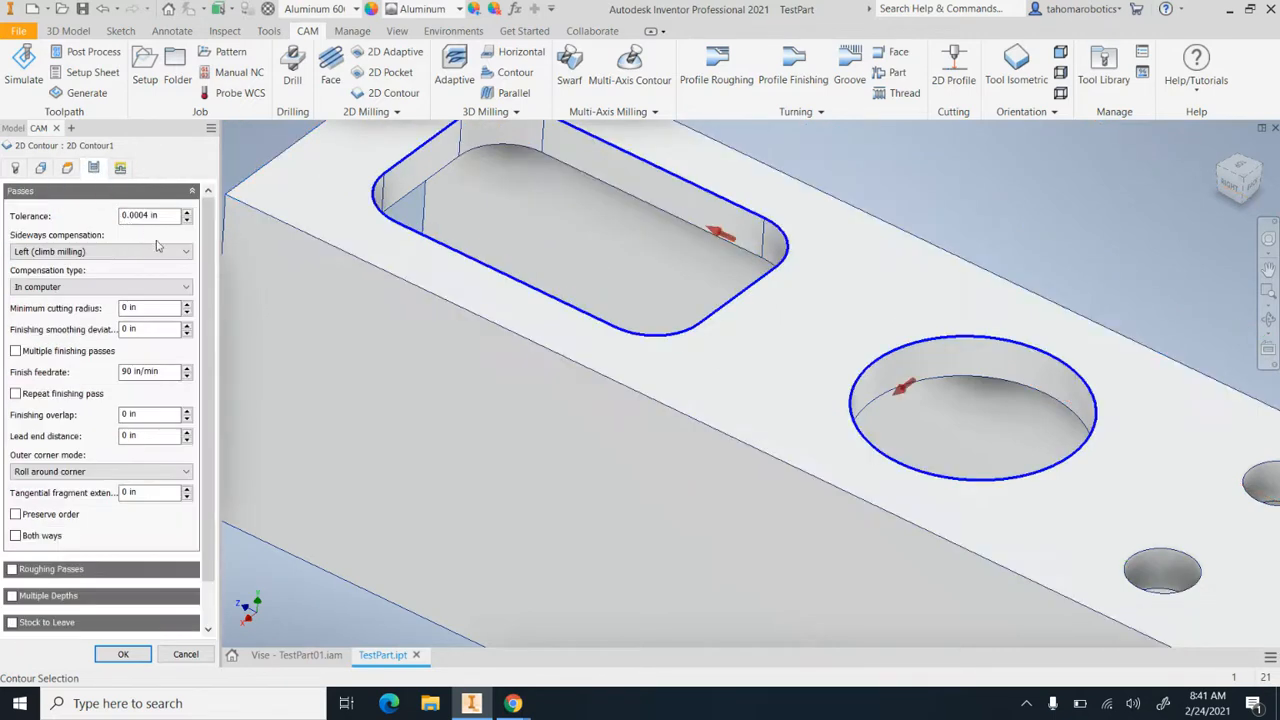
drag(210, 315, 209, 352)
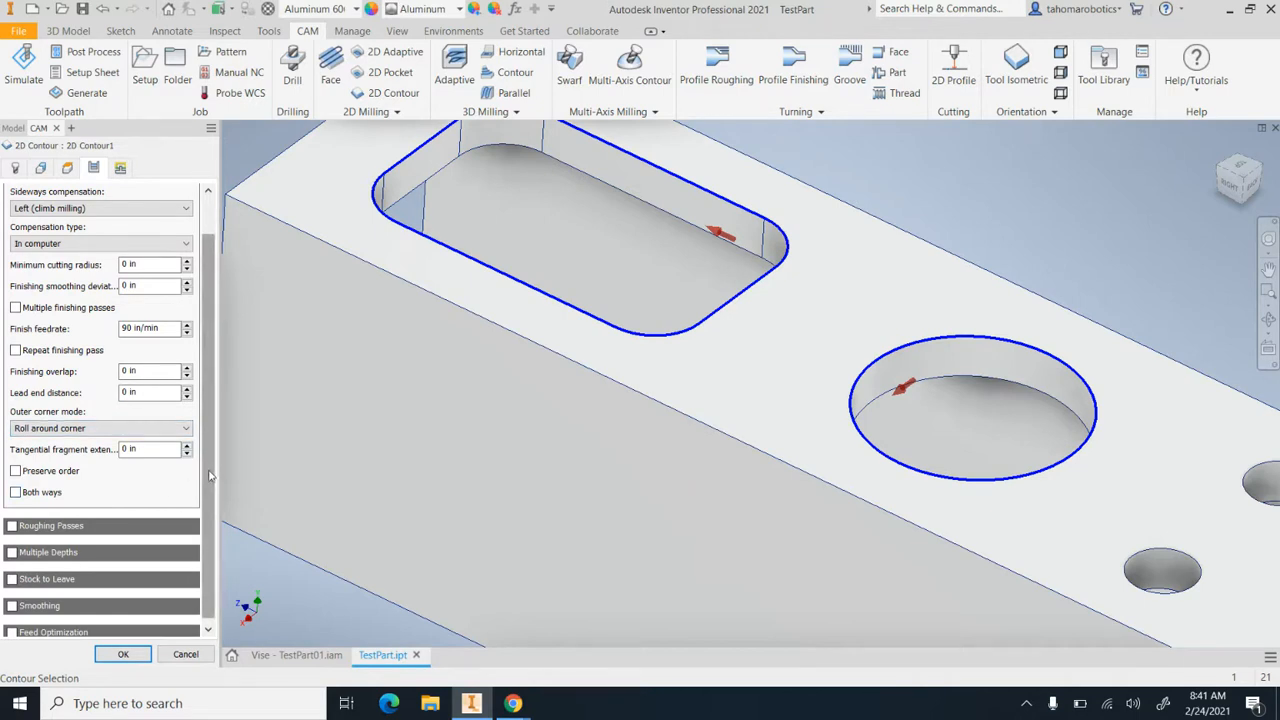
scroll(208, 492, down, 1)
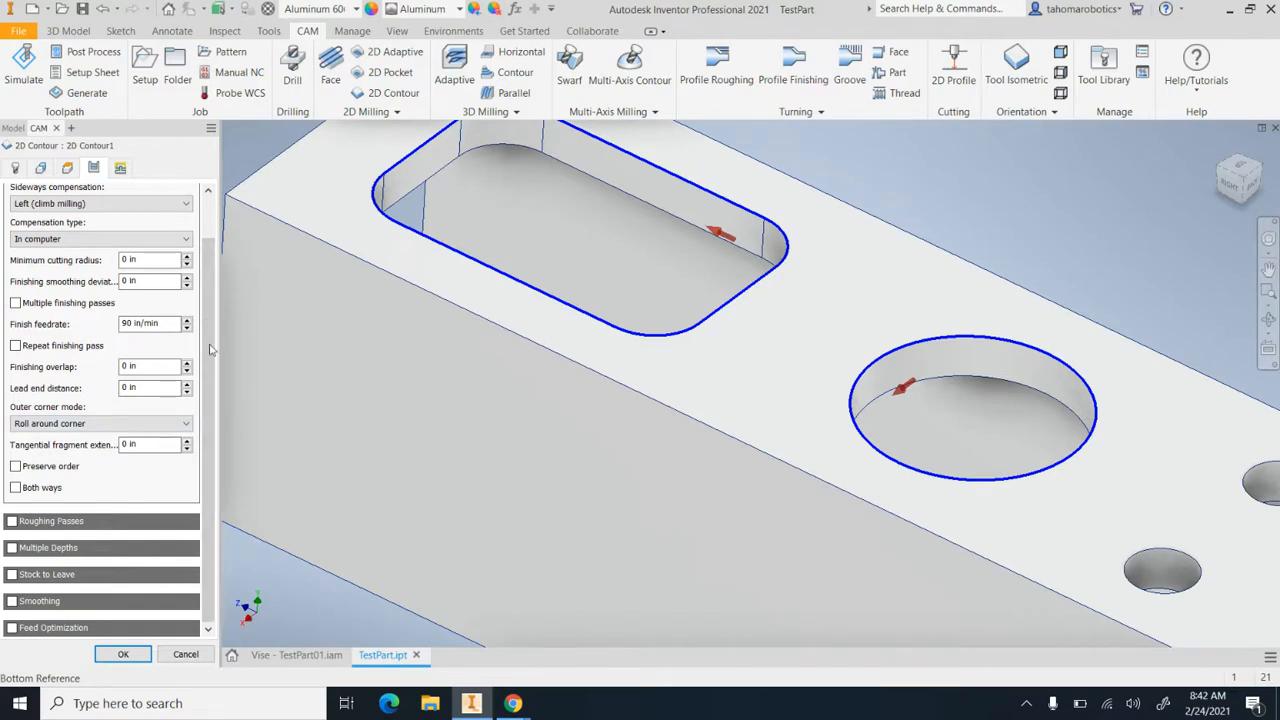
scroll(150, 260, up, 1)
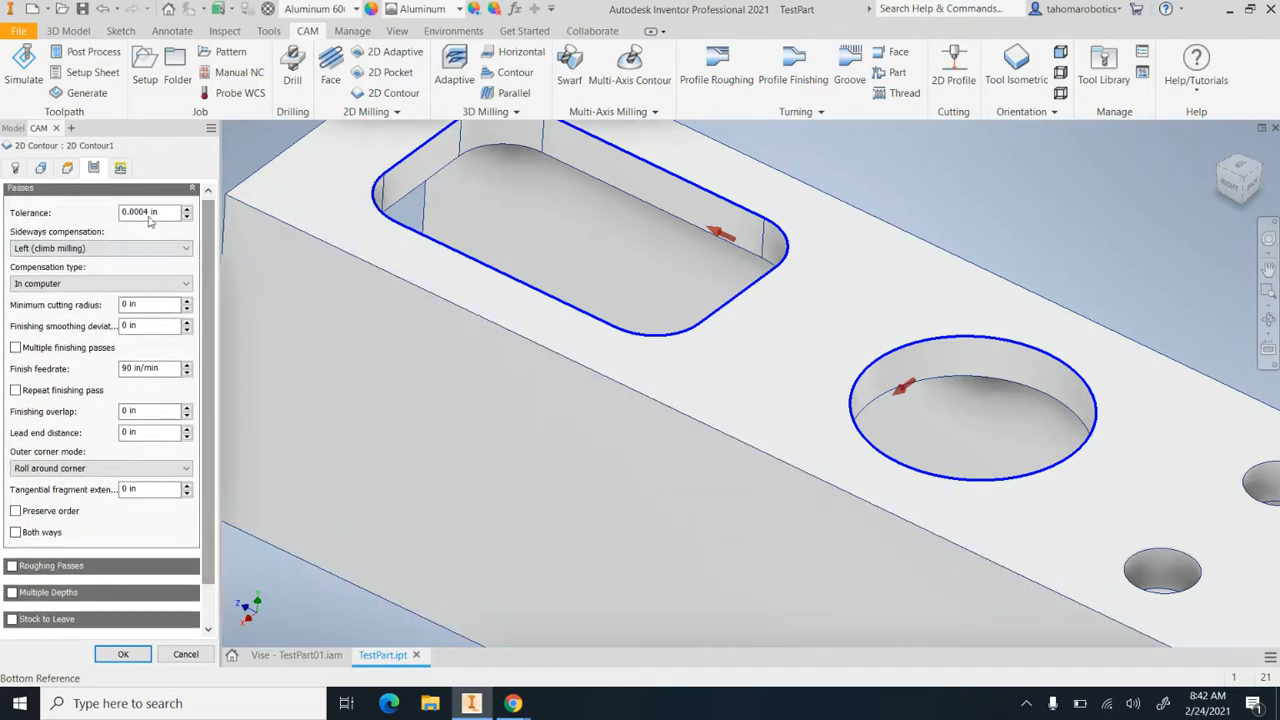
click(119, 168)
scroll(210, 244, down, 1)
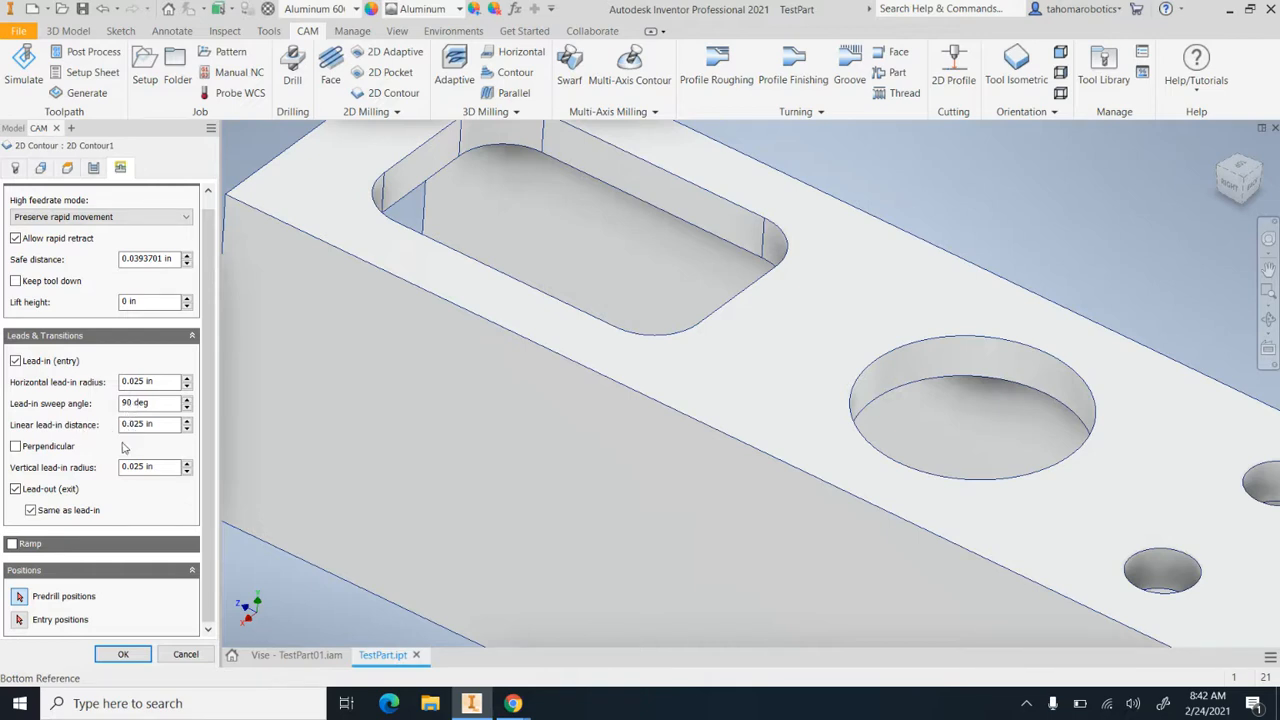
click(123, 655)
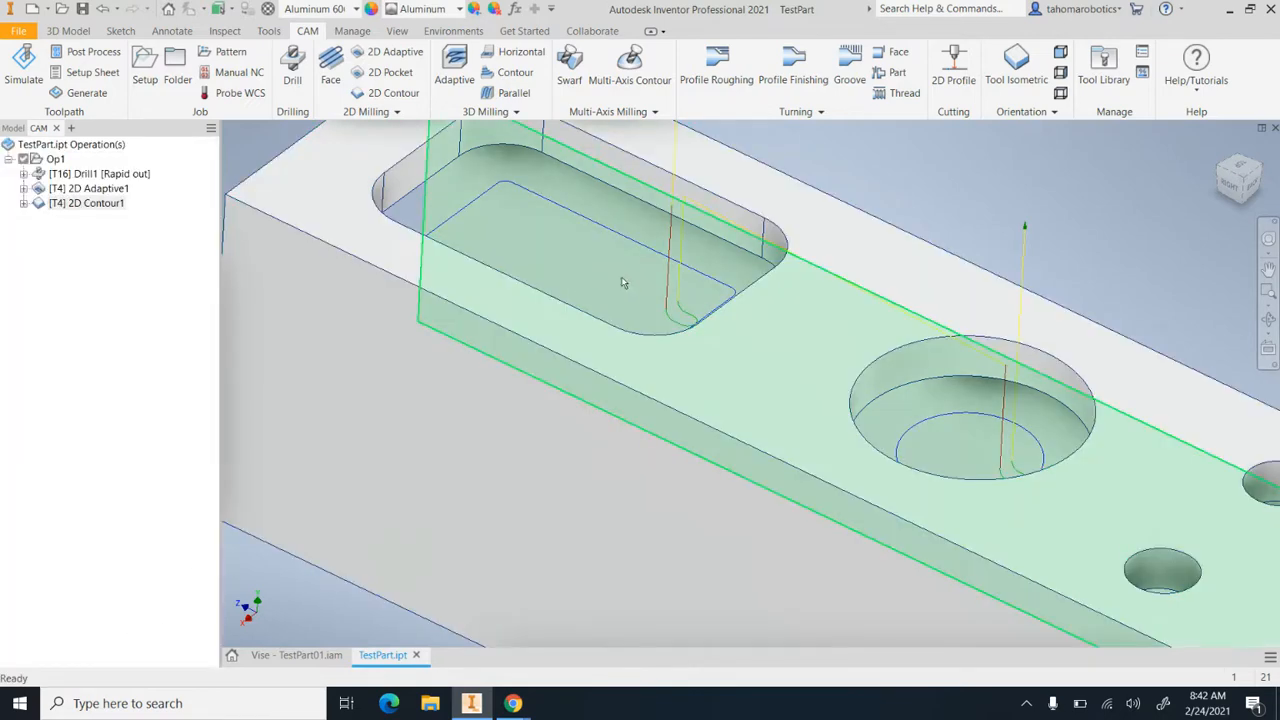
scroll(608, 283, down, 6)
scroll(662, 272, up, 5)
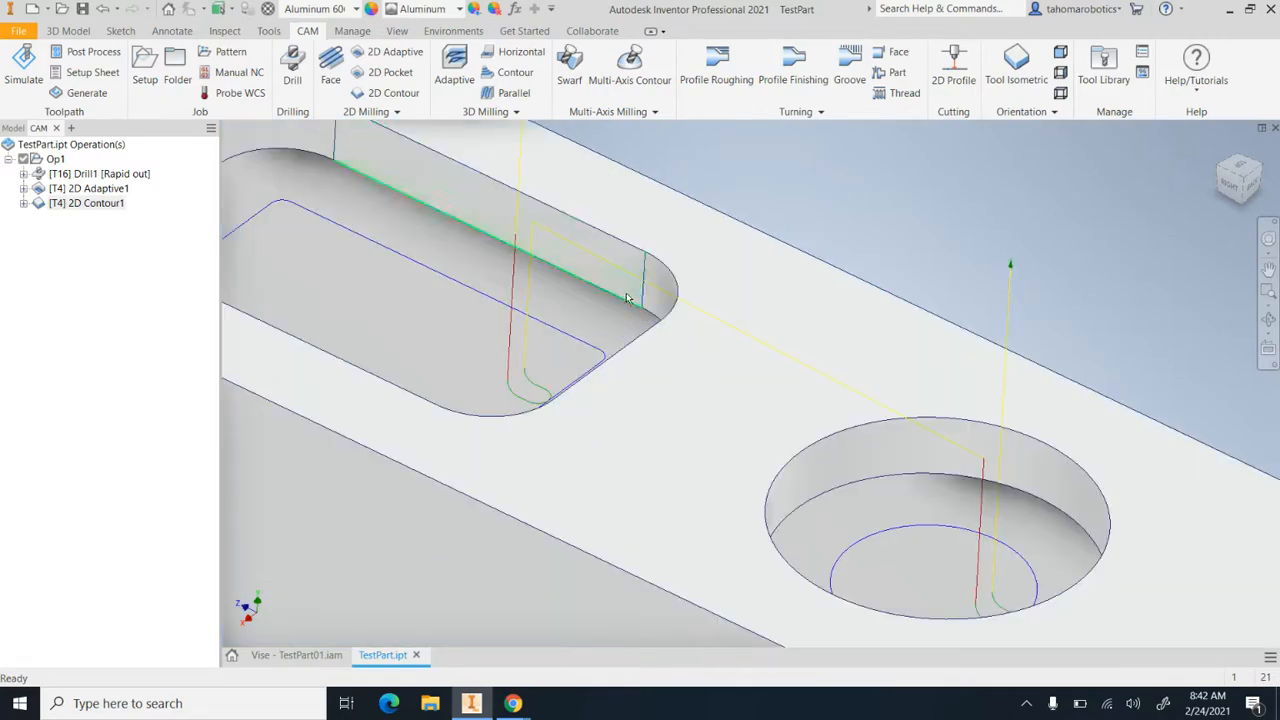
Set the lead-in sweep angle of the finishing 2D Contour to 45 deg and regenerate its toolpath
scroll(857, 399, down, 3)
scroll(840, 399, up, 2)
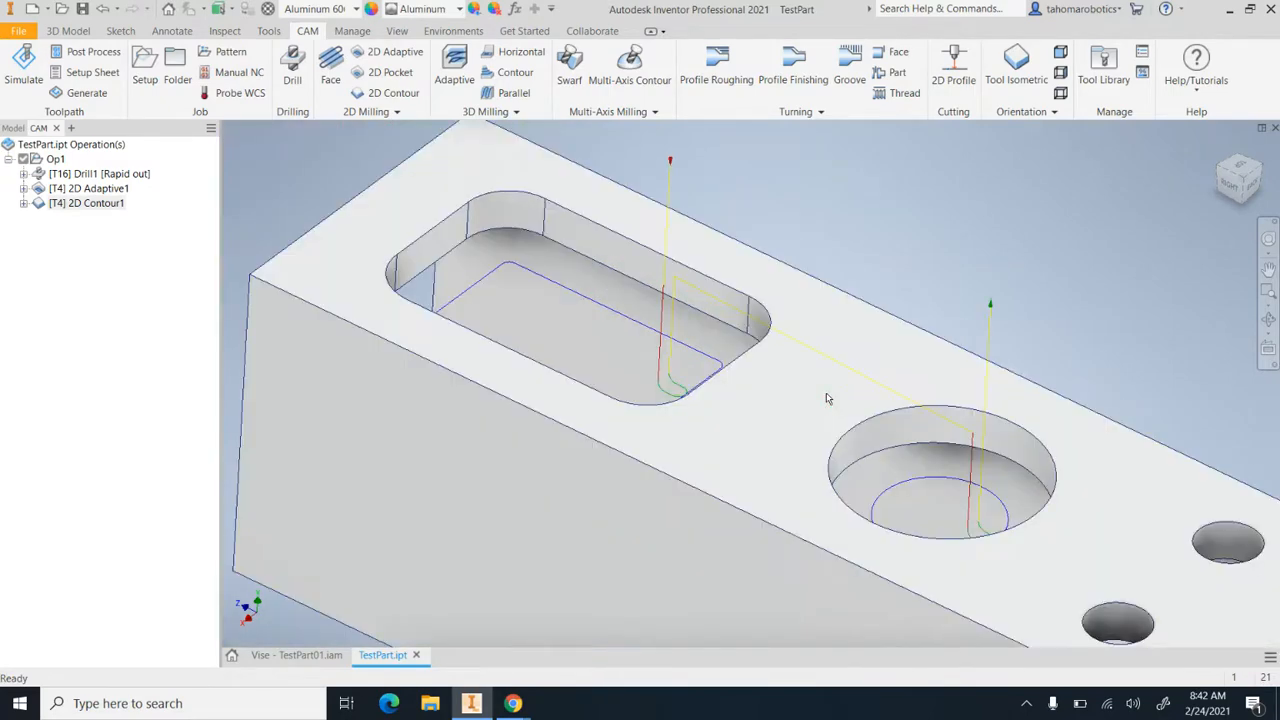
scroll(797, 436, down, 2)
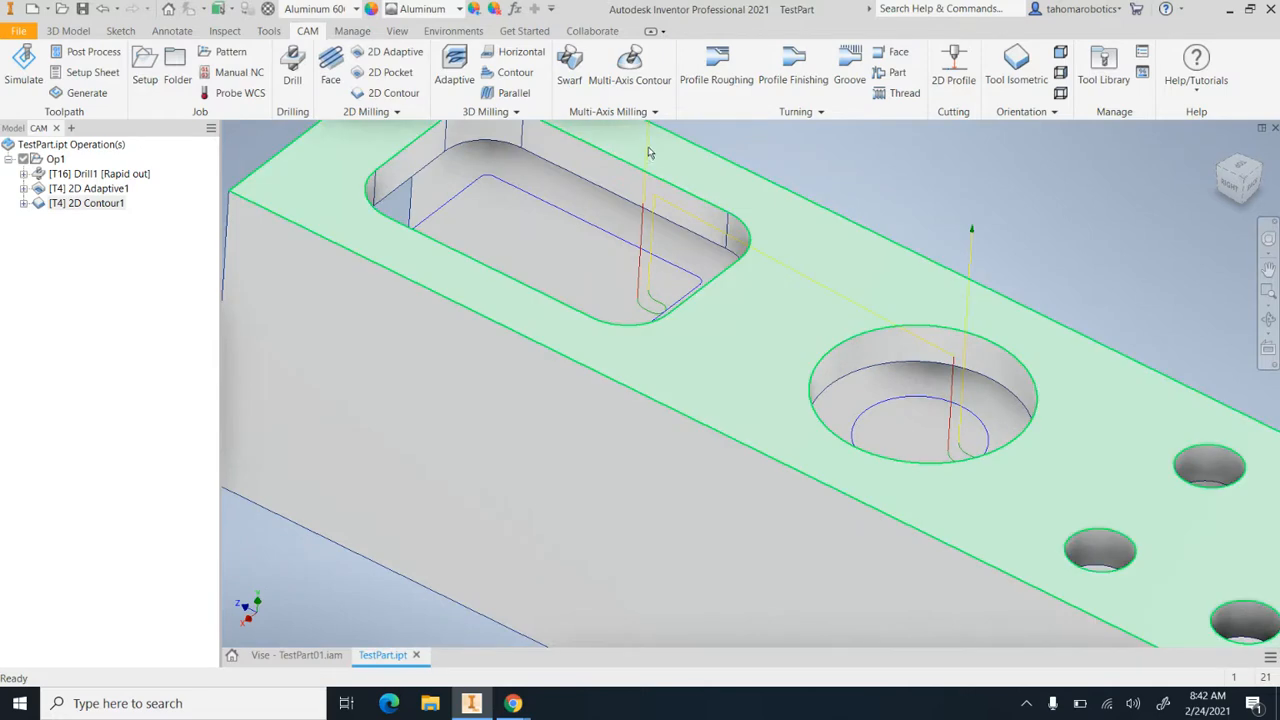
scroll(645, 154, up, 3)
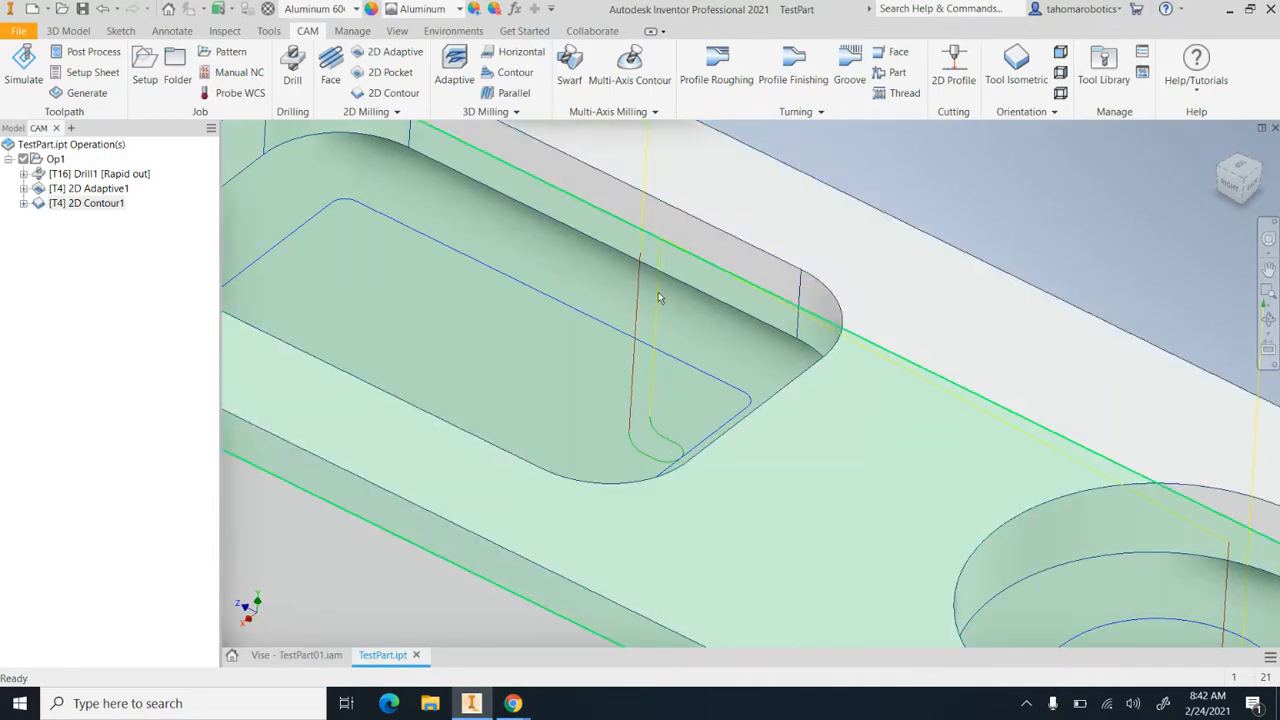
double_click(40, 205)
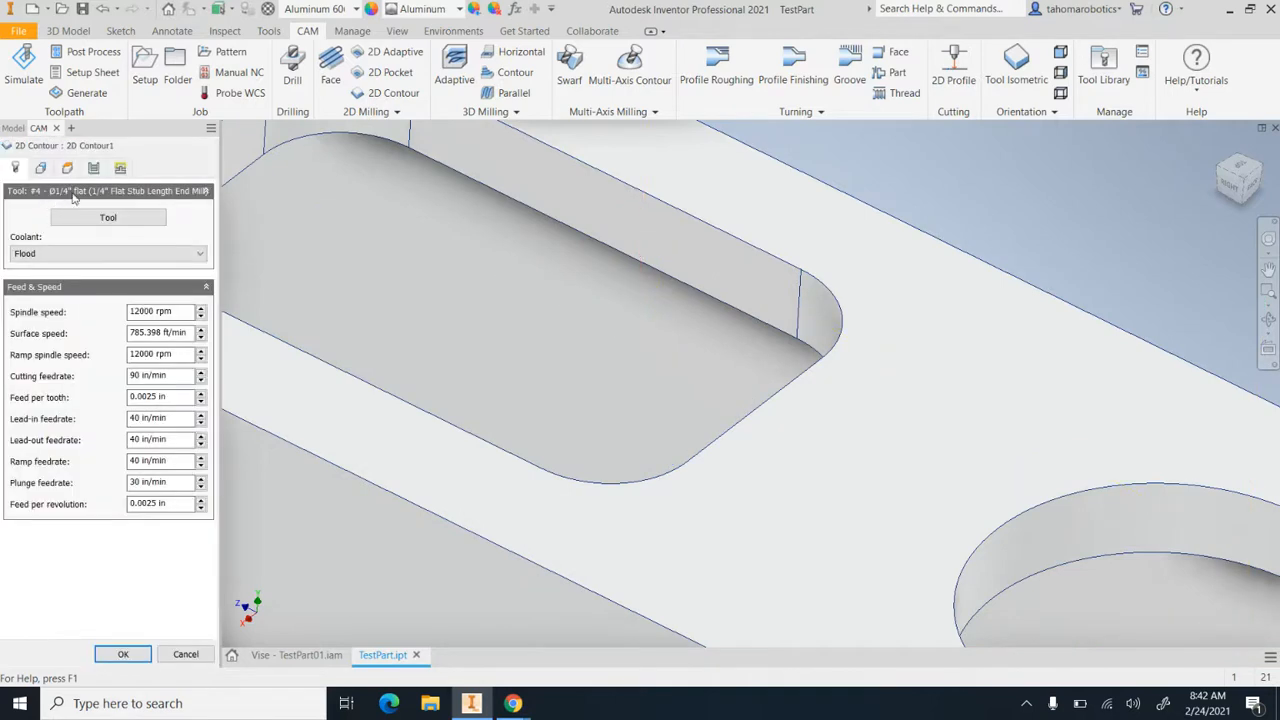
click(120, 168)
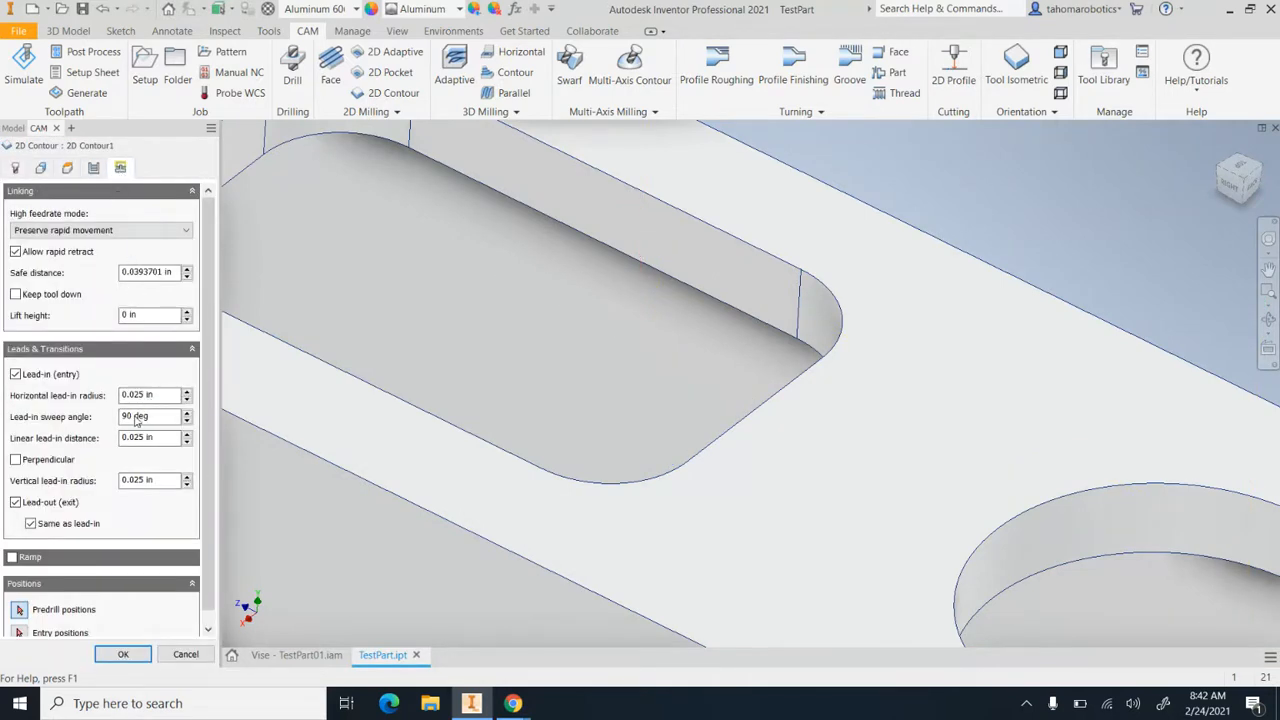
double_click(126, 420)
text(45)
click(122, 653)
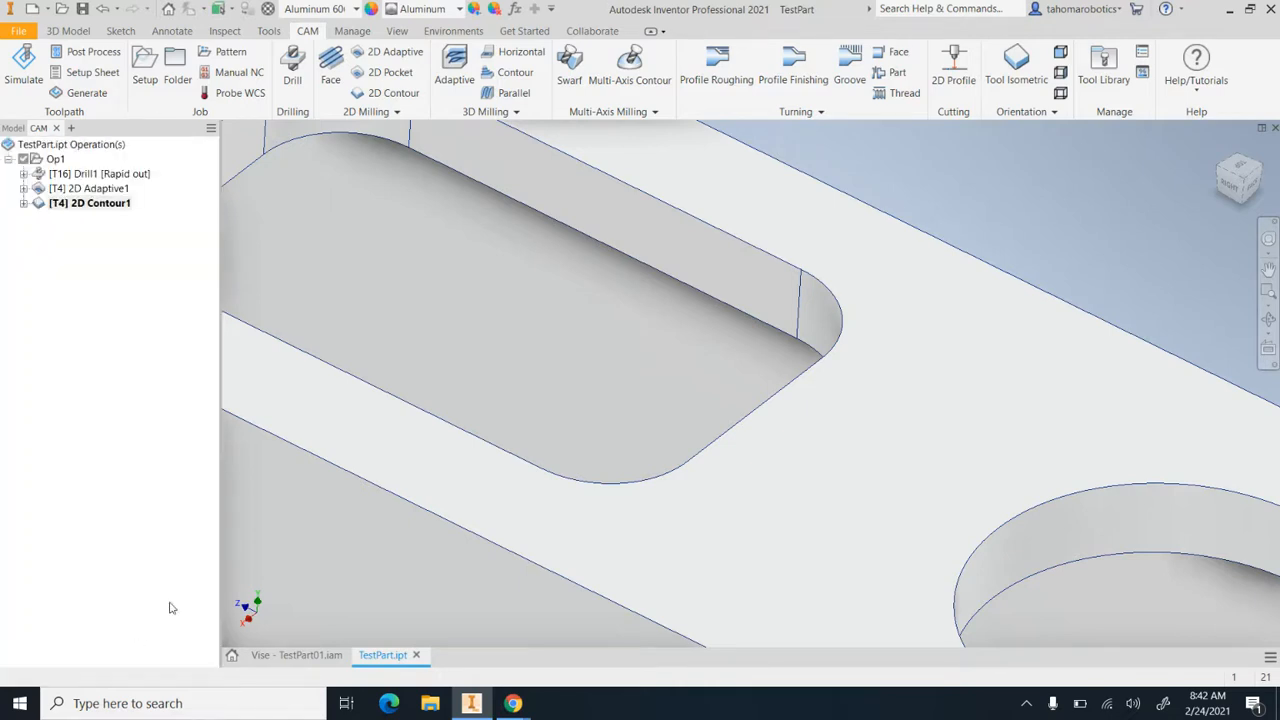
Set the linear lead-in distance of the finishing 2D Contour to 0.1 in and regenerate its toolpath
scroll(647, 446, down, 3)
scroll(647, 446, up, 5)
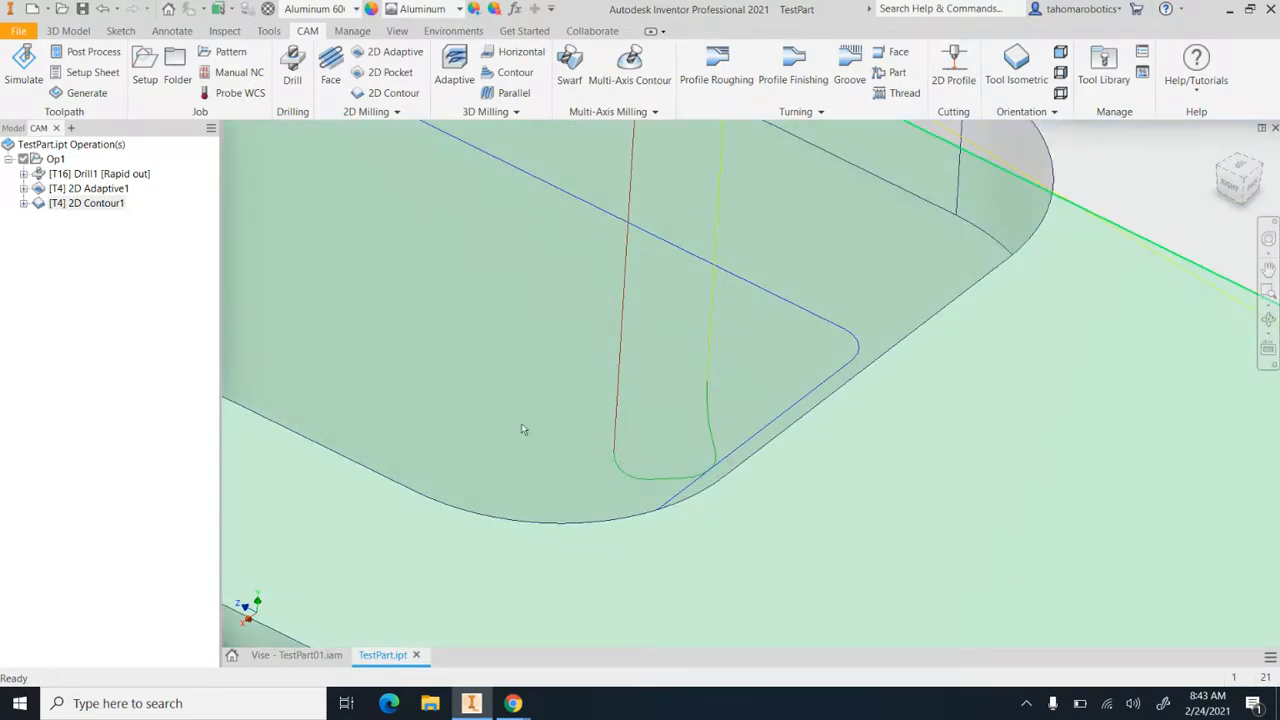
click(46, 206)
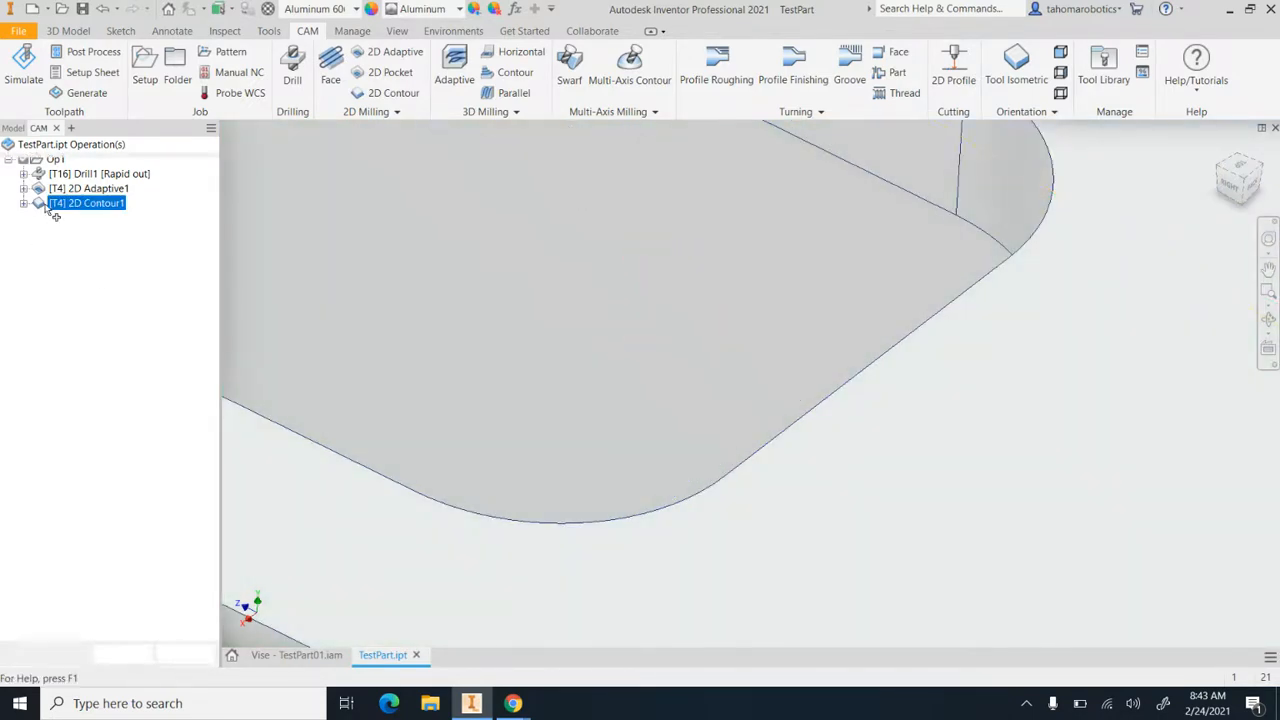
double_click(46, 206)
click(120, 168)
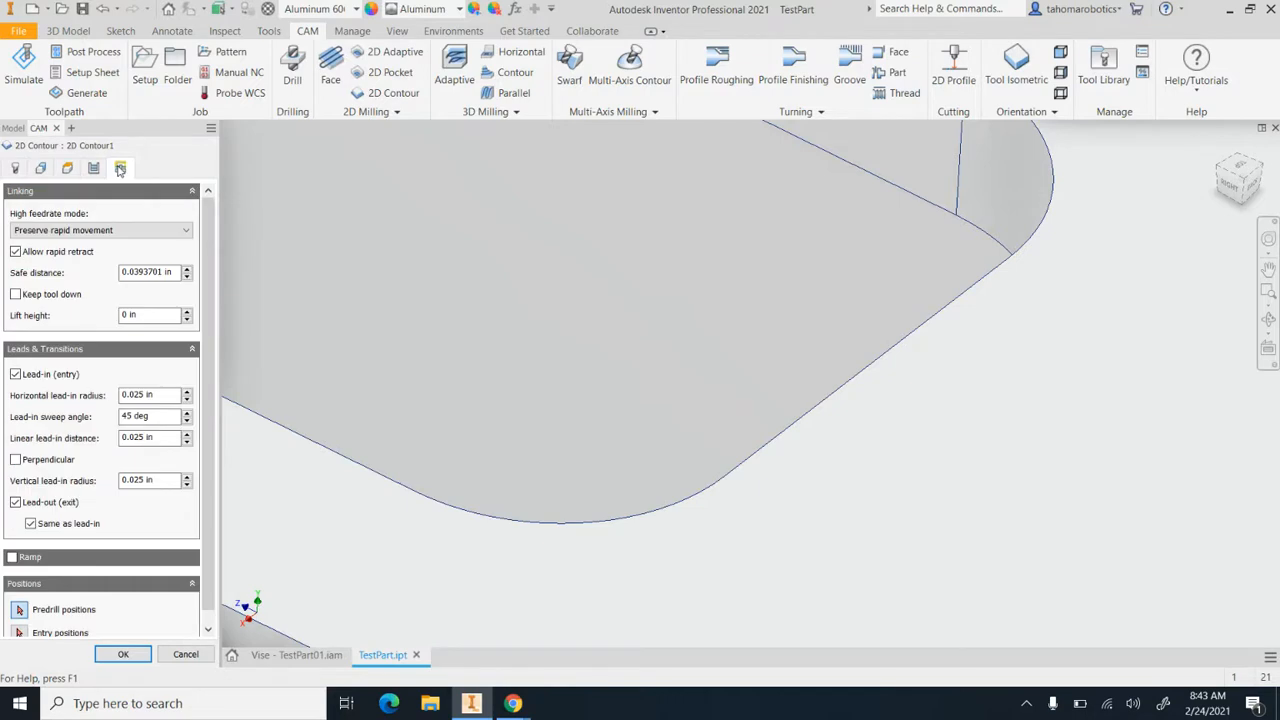
click(160, 439)
text(.1)
click(123, 654)
Set the finishing 2D Contour's lead-in sweep angle to 90 deg and its linear lead-in distance to .025 in, keeping lead-out enabled, and regenerate
scroll(605, 329, down, 5)
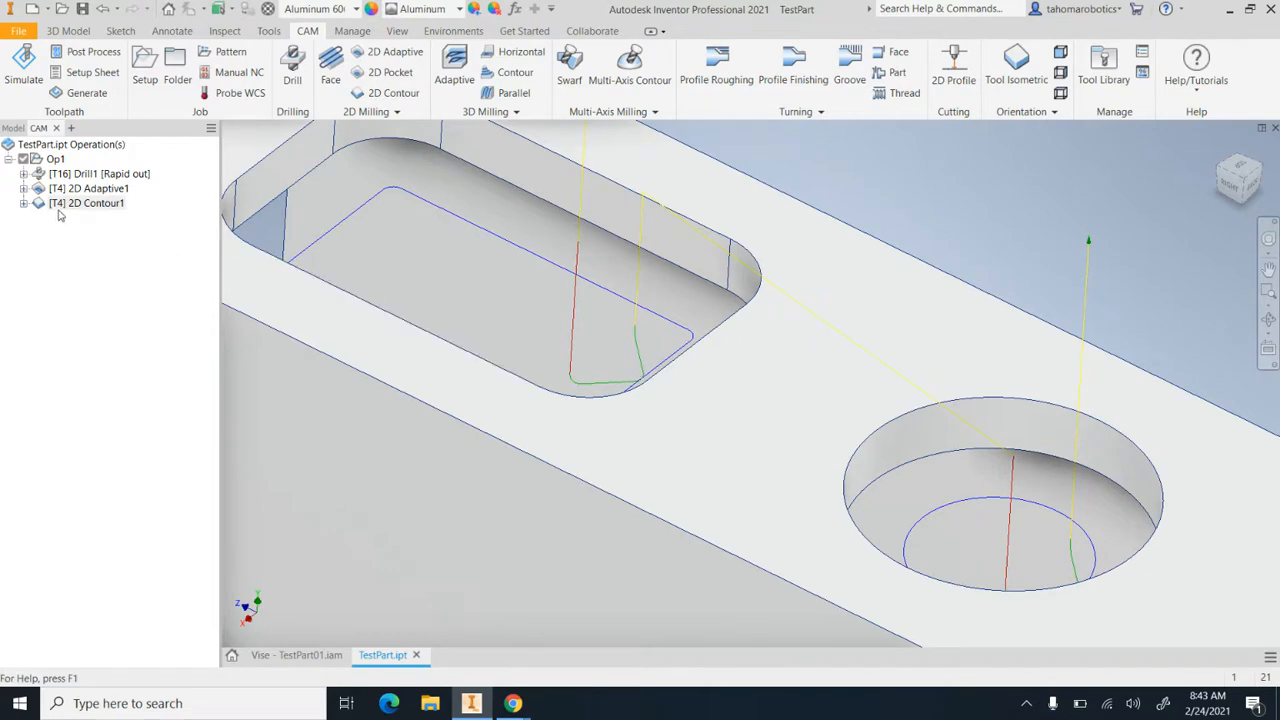
scroll(604, 264, up, 5)
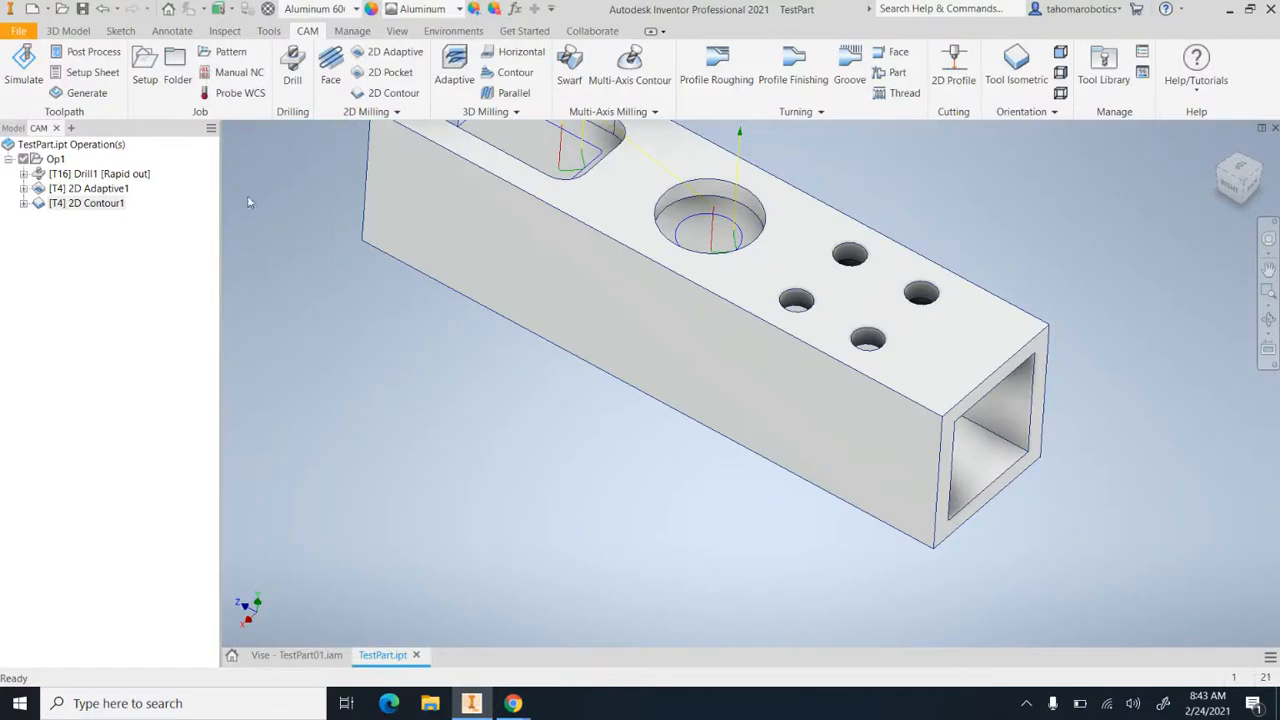
click(78, 206)
double_click(78, 206)
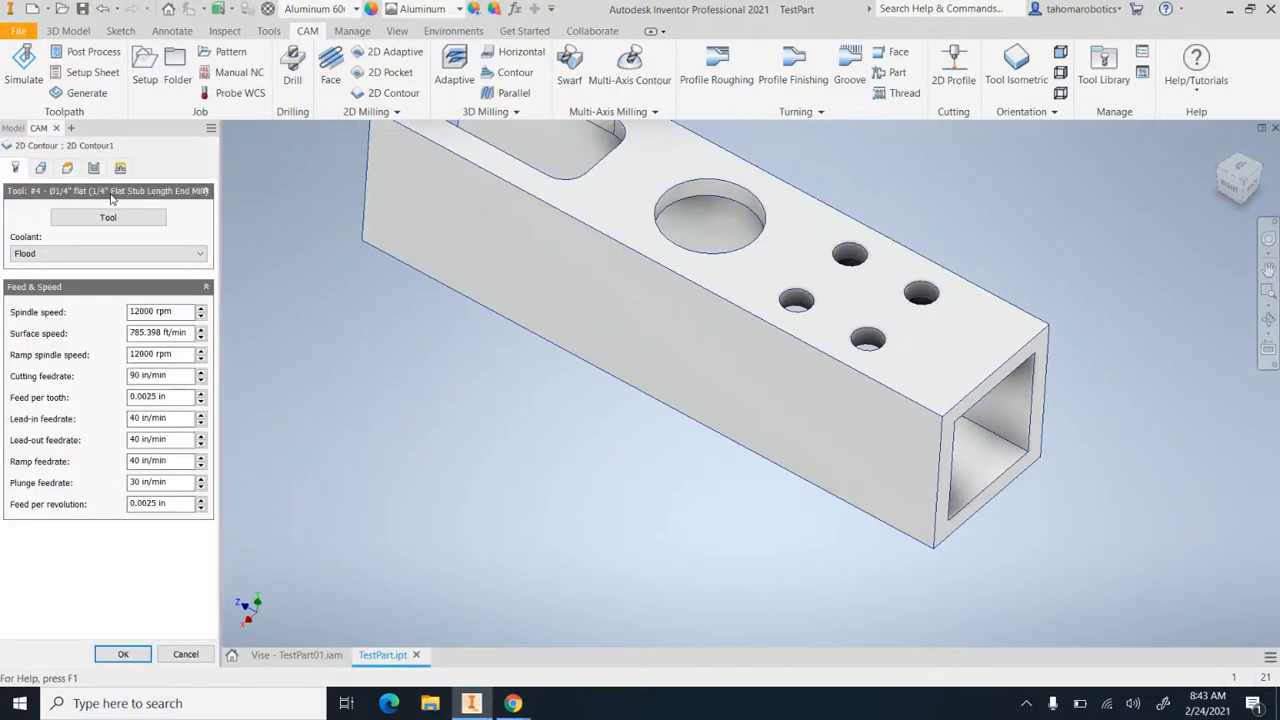
click(120, 167)
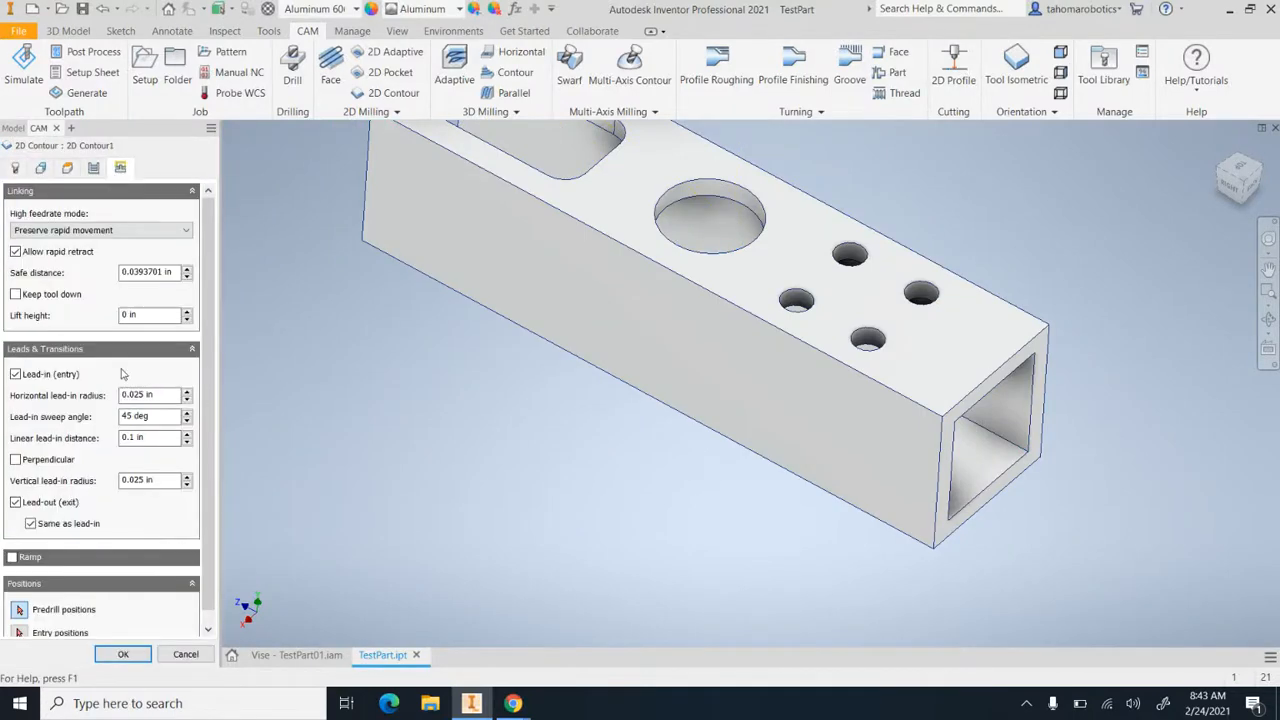
double_click(154, 417)
text(90)
key(Tab)
text(1025)
click(16, 504)
click(124, 655)
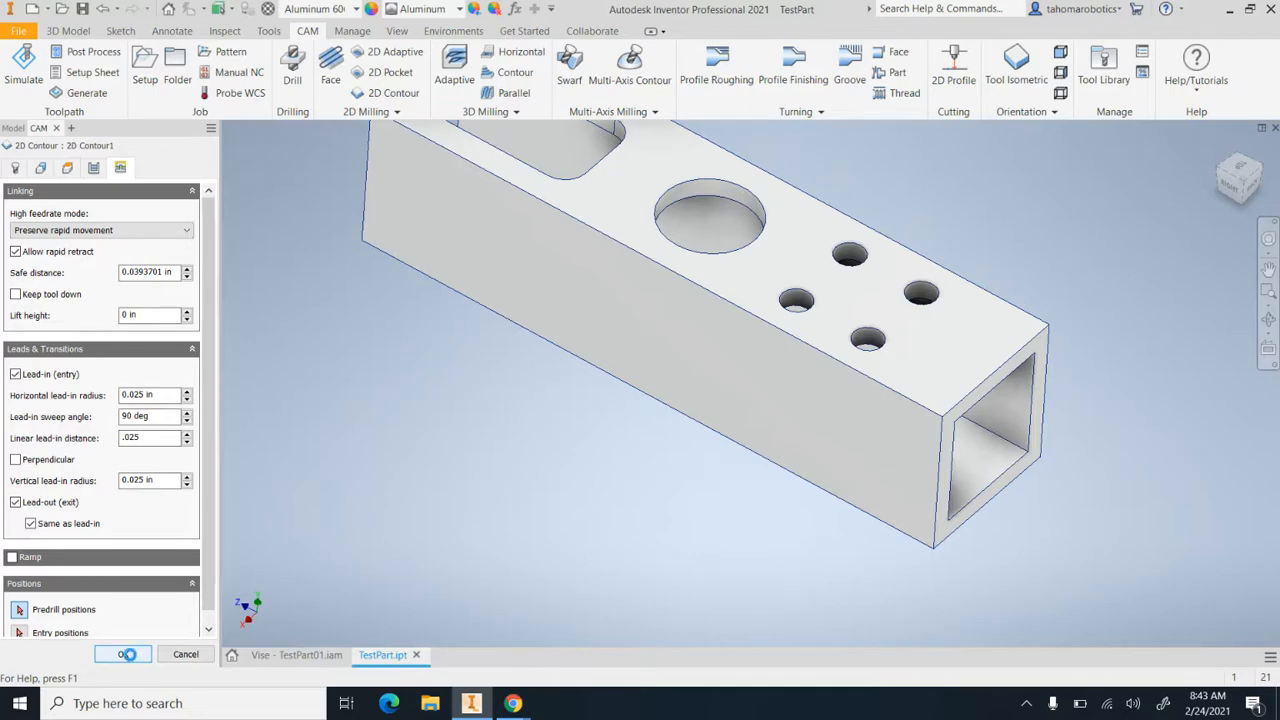
scroll(352, 240, down, 5)
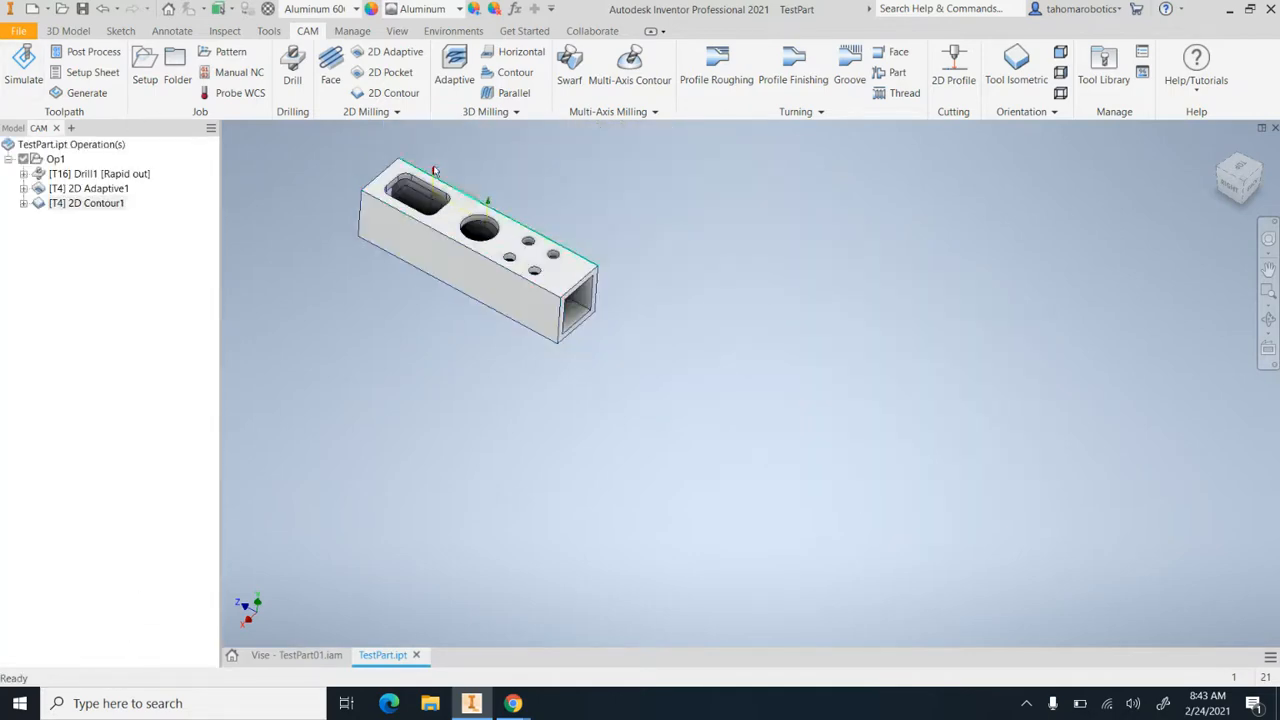
scroll(425, 173, up, 8)
scroll(438, 378, down, 6)
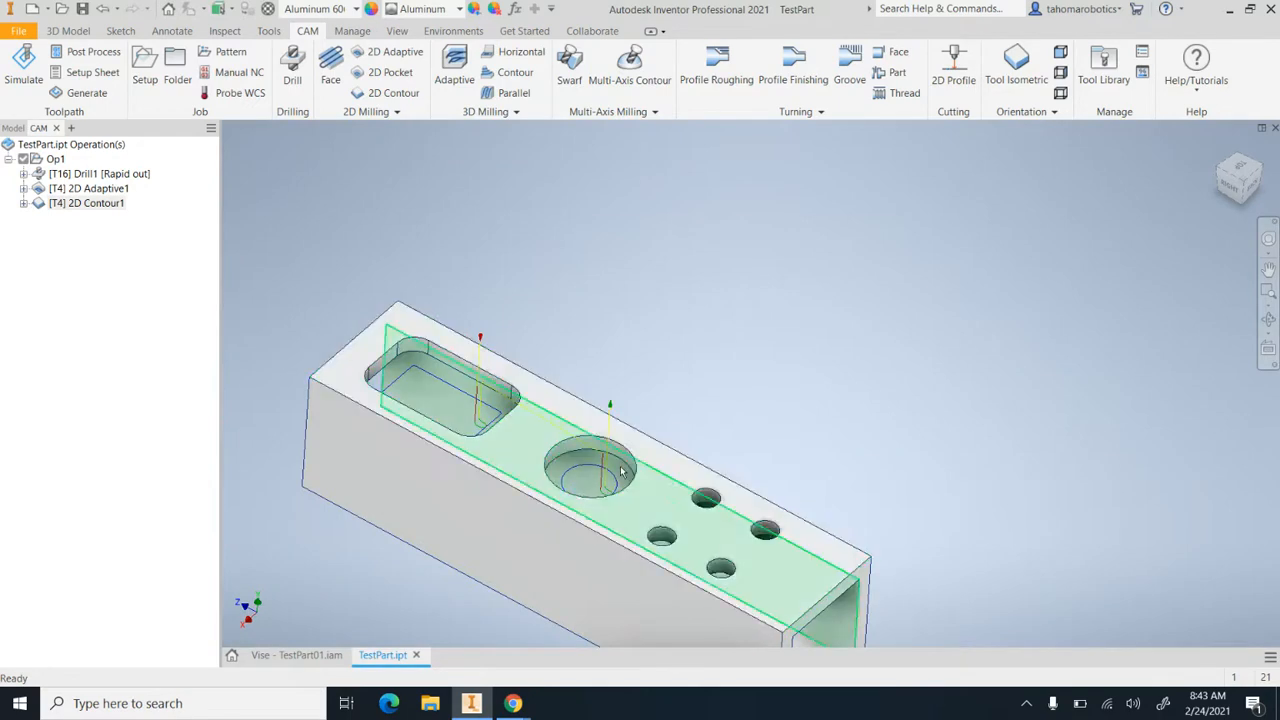
scroll(409, 348, up, 3)
scroll(420, 372, down, 5)
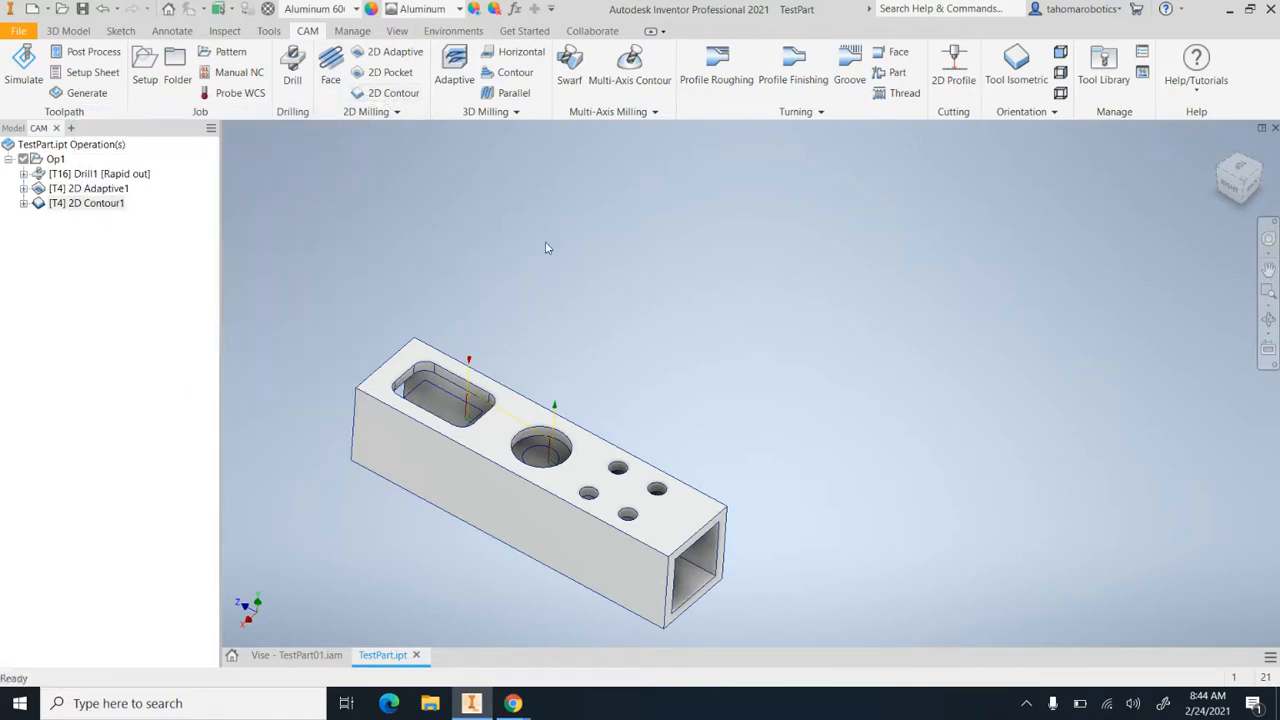
click(386, 94)
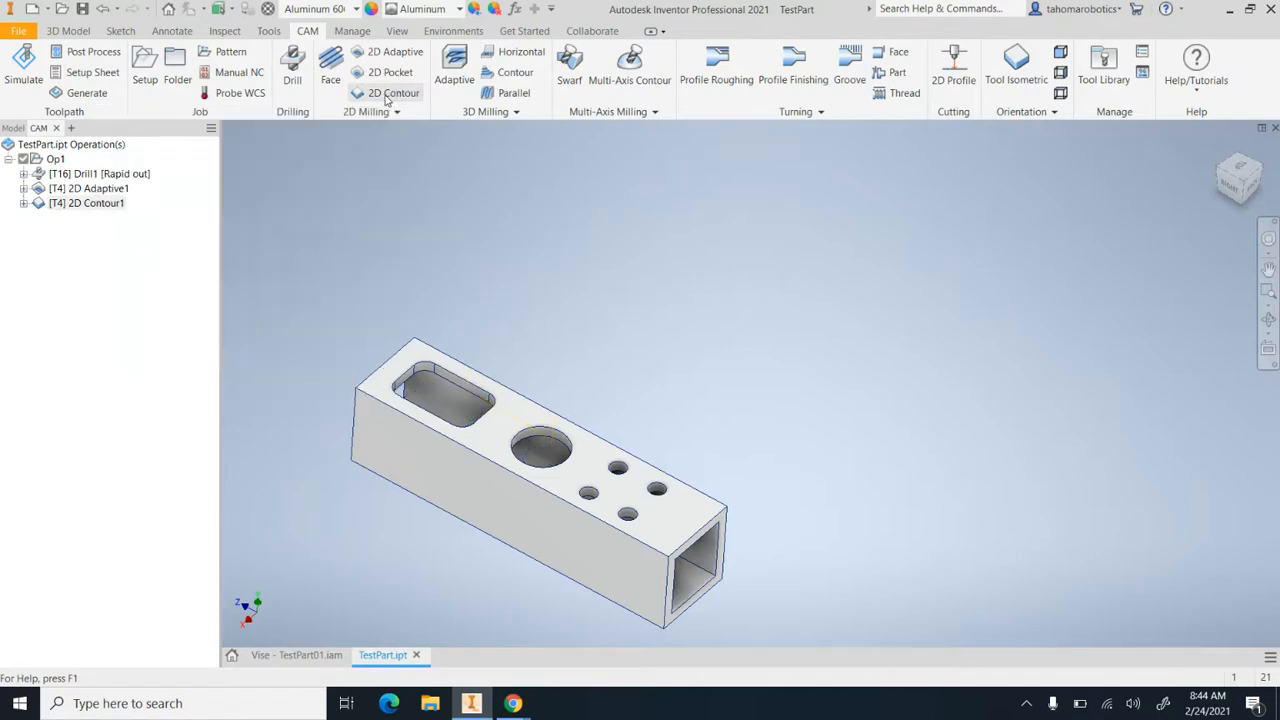
click(694, 528)
scroll(705, 526, up, 5)
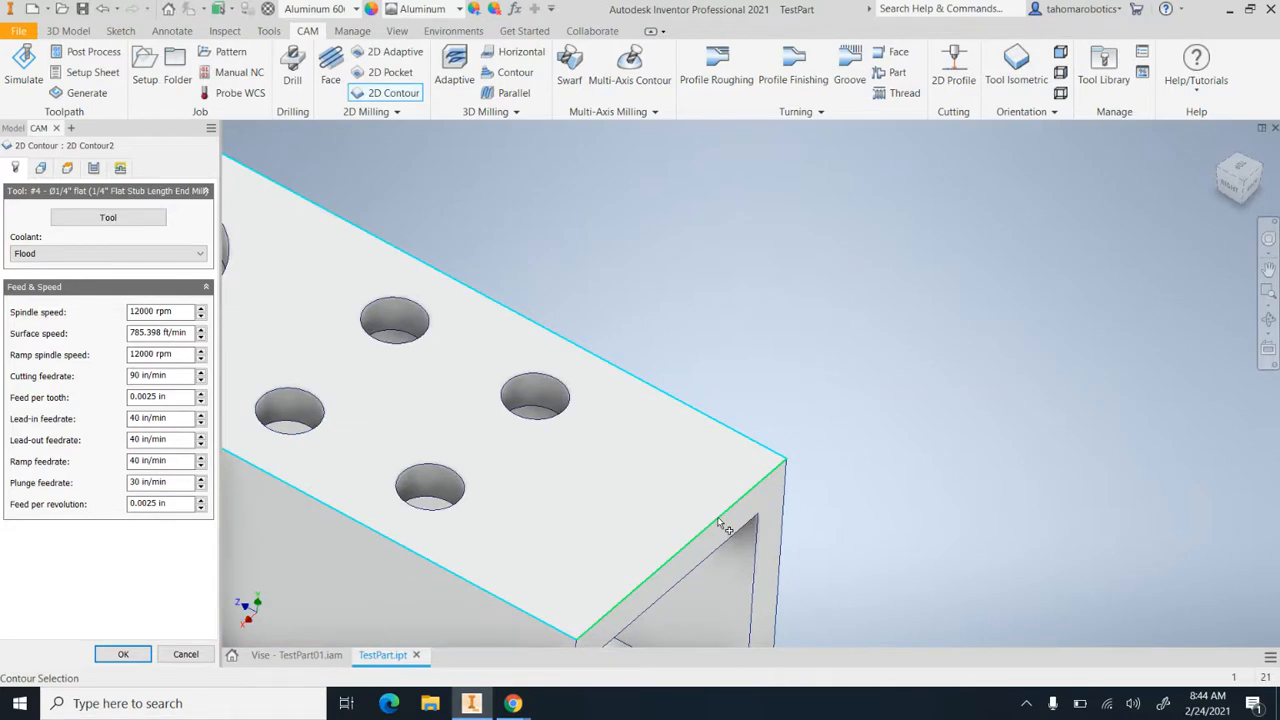
click(718, 524)
scroll(755, 468, down, 4)
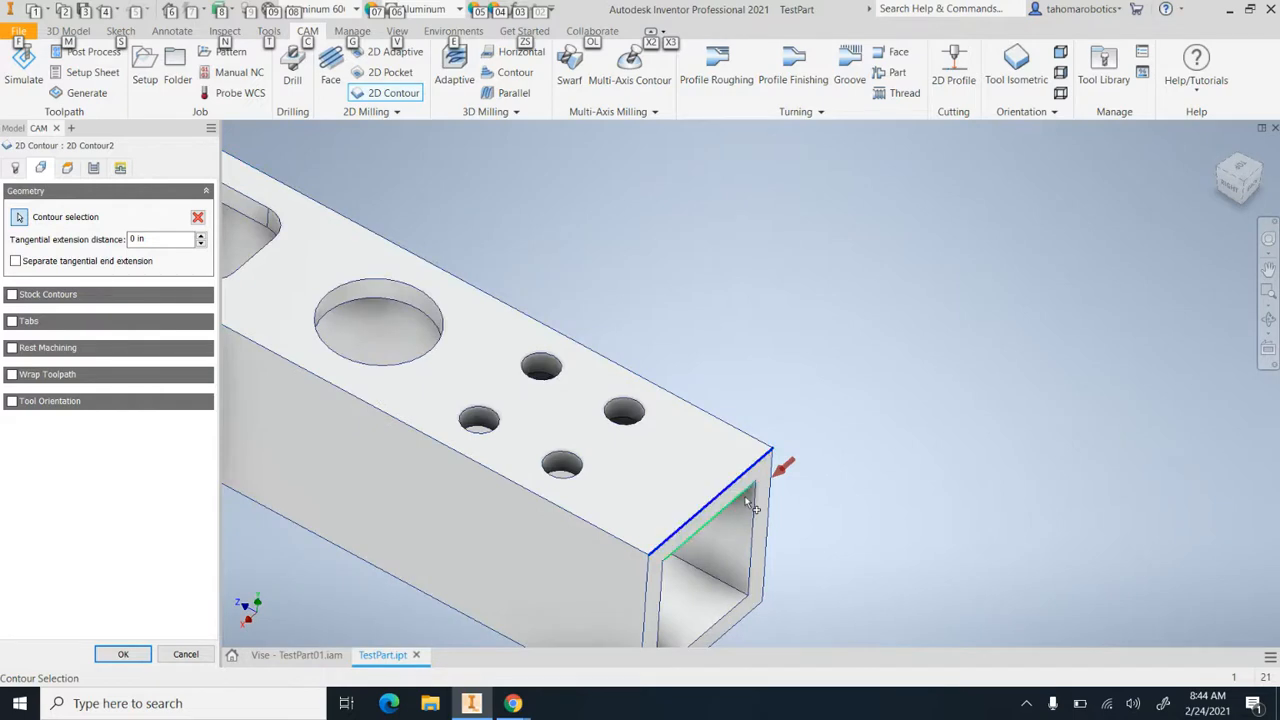
key(Return)
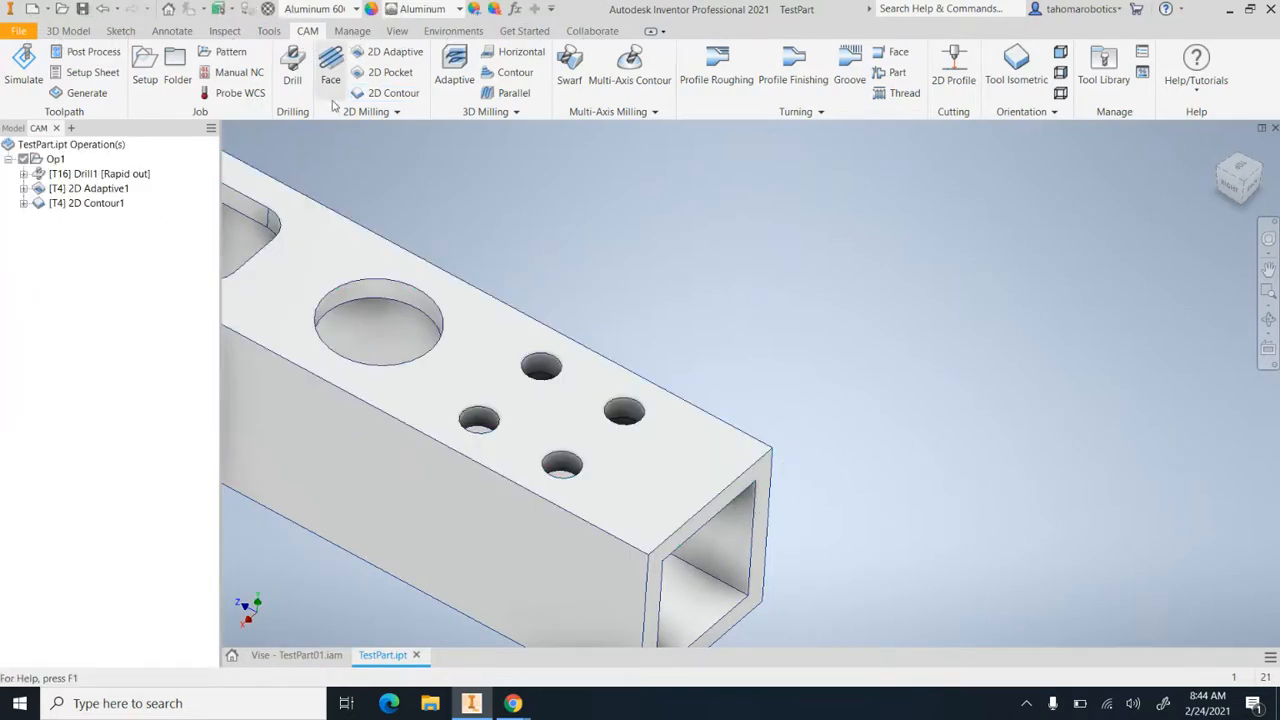
Start a new 2D Contour and select only the short top edge at the tube end beside the four holes, clearing the full perimeter chain
click(366, 95)
click(600, 400)
click(716, 509)
scroll(716, 509, down, 5)
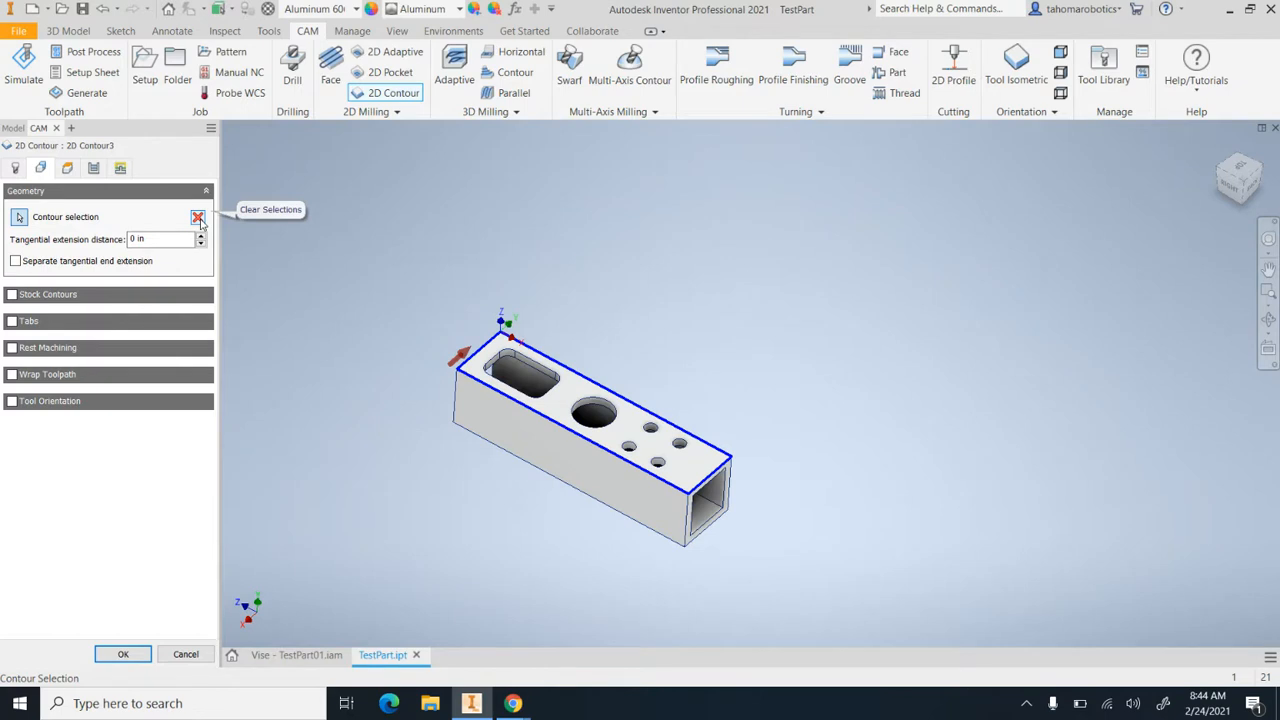
click(199, 219)
scroll(700, 468, up, 8)
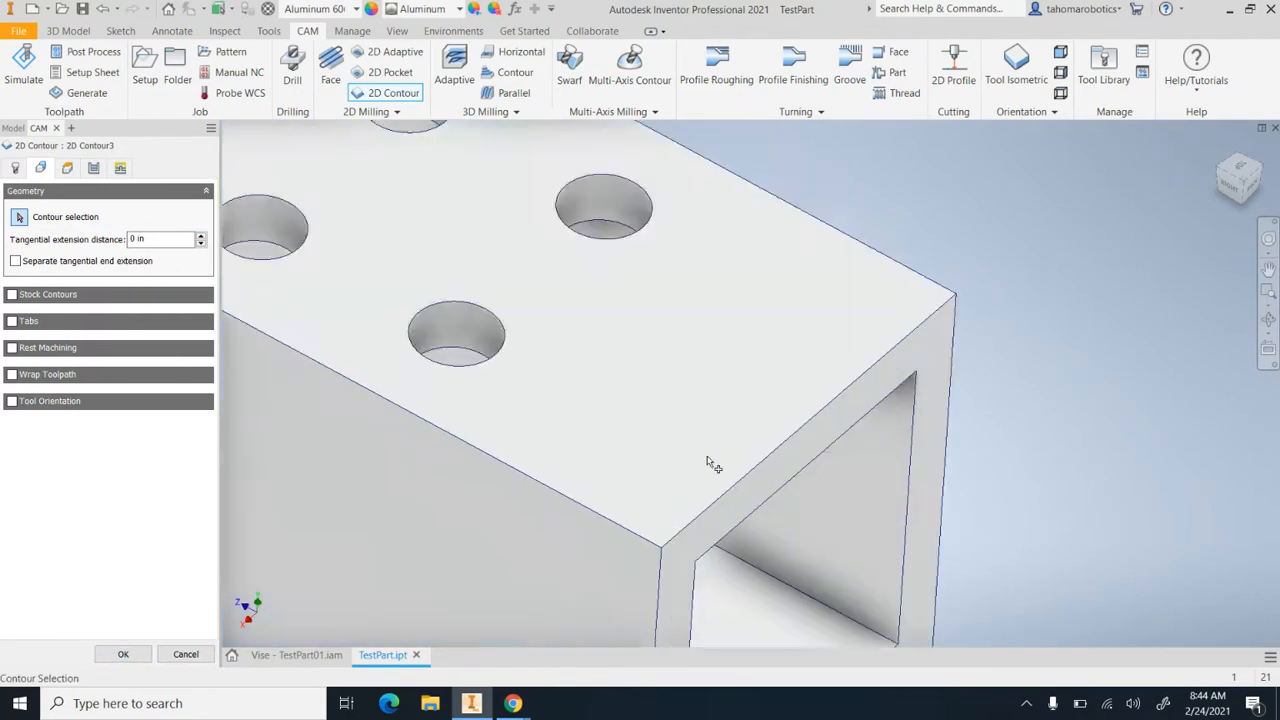
click(790, 447)
key(alt)
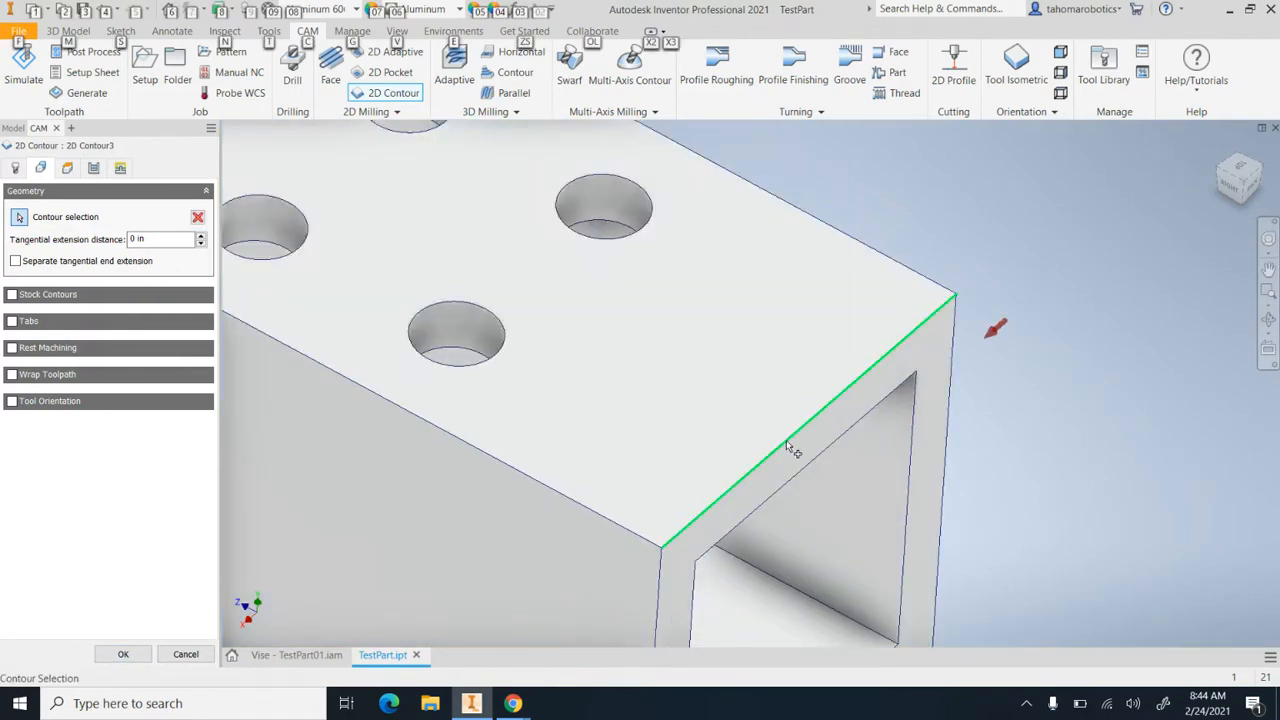
scroll(840, 362, down, 5)
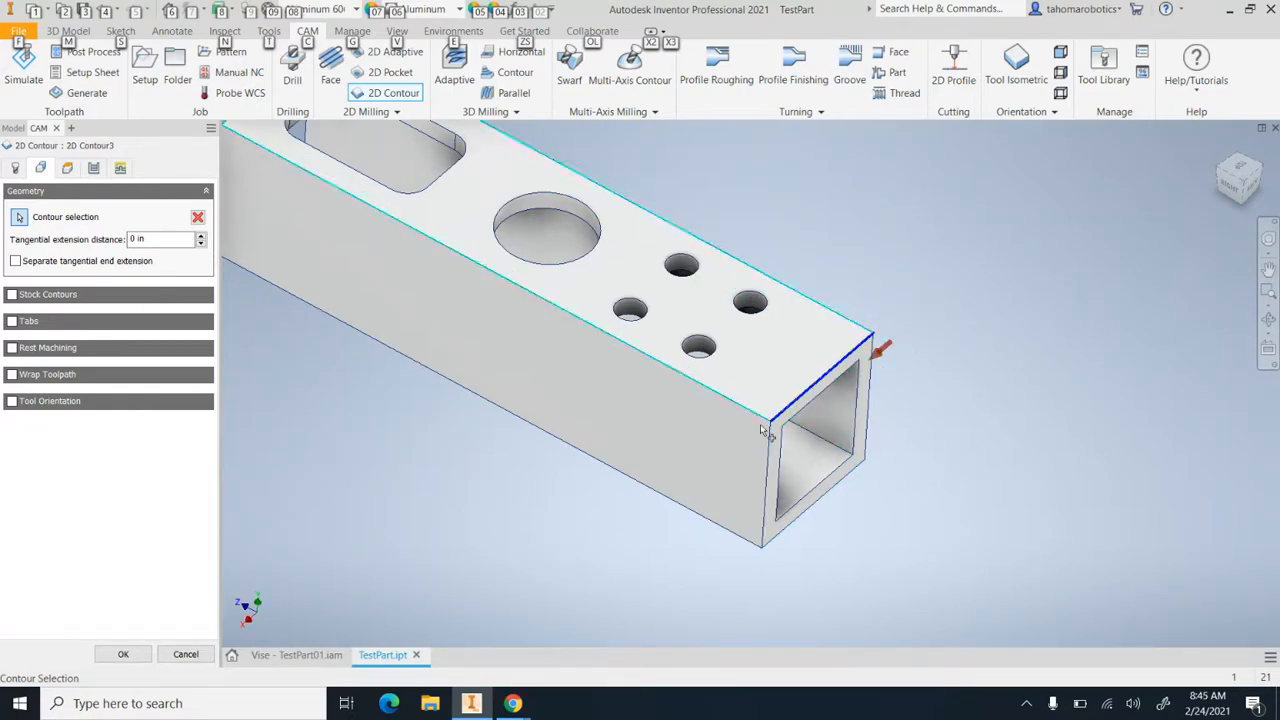
Enter a negative bottom offset from the selected contour in the new 2D Contour's heights
click(15, 168)
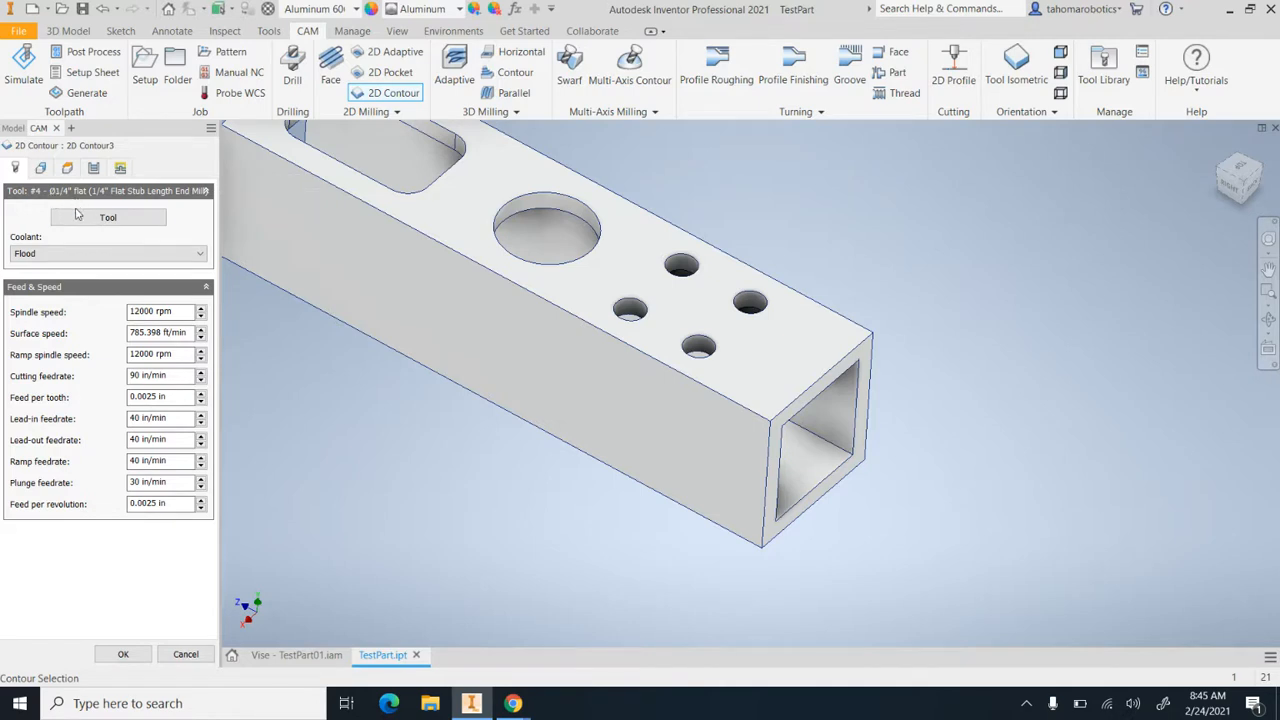
click(67, 167)
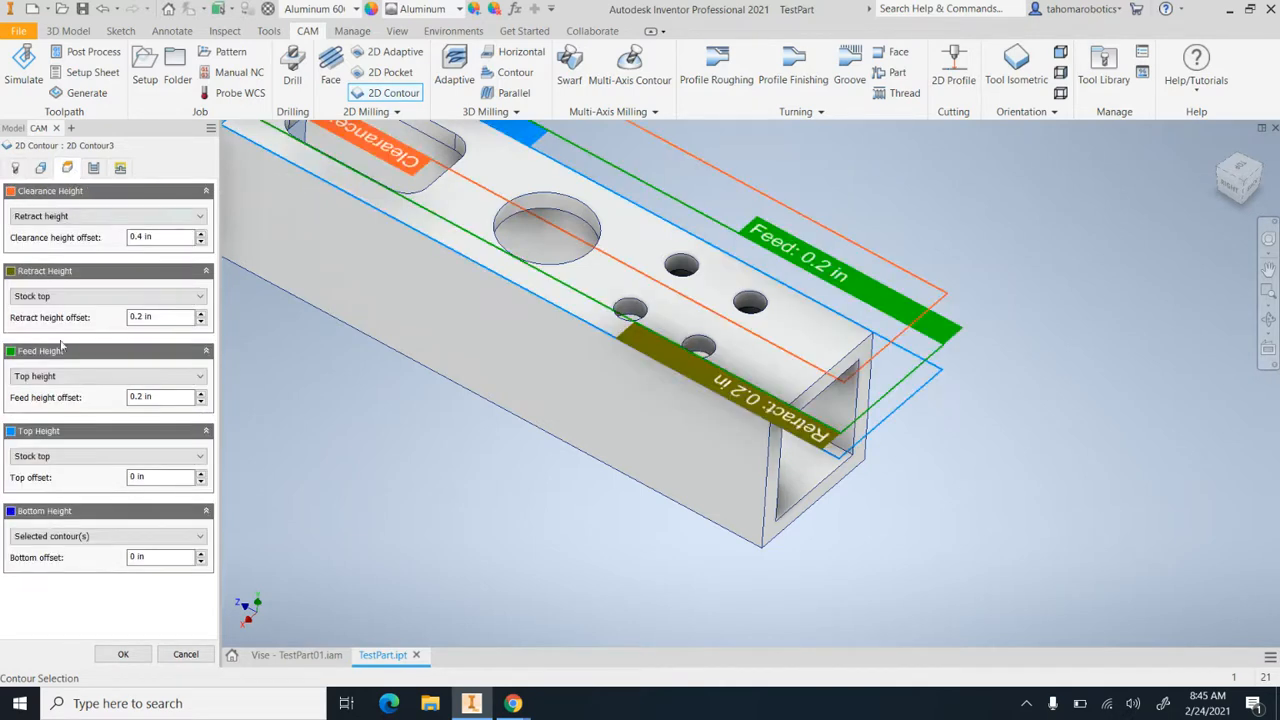
click(129, 558)
text(-)
scroll(785, 400, up, 2)
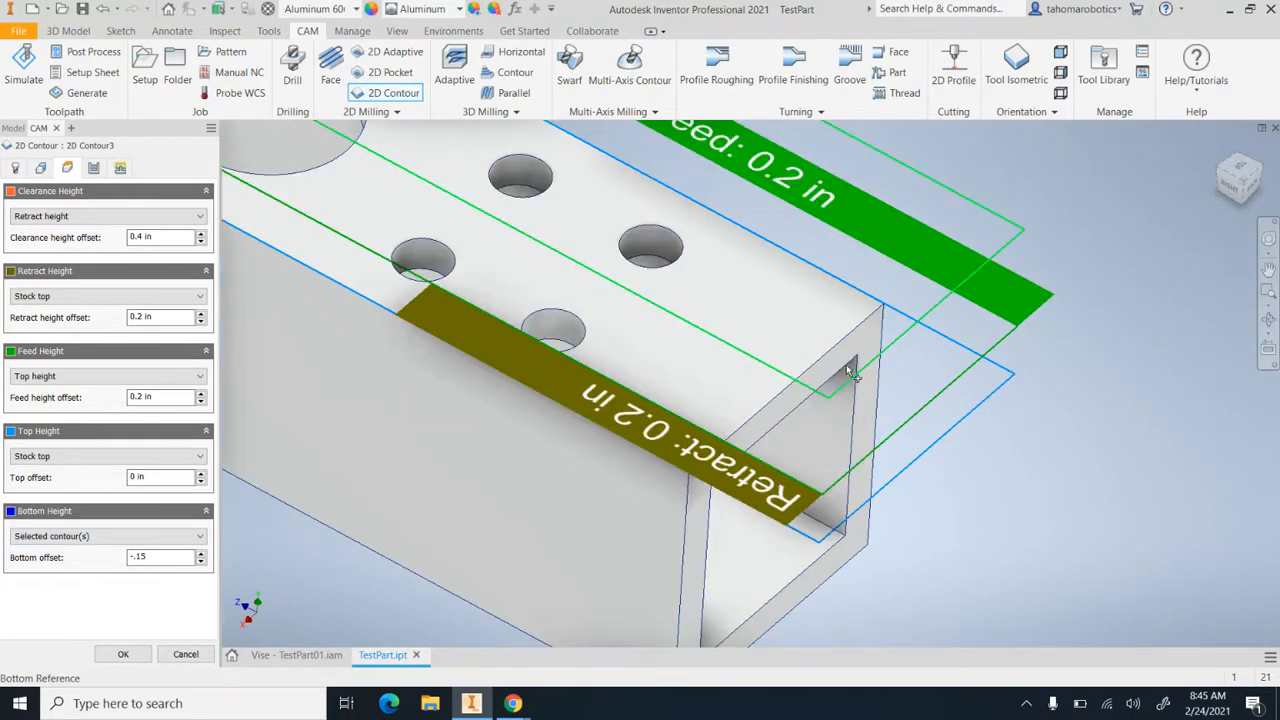
Set the cutting feedrate of the end-edge 2D Contour to 45 in/min, check its passes and linking settings, and generate the toolpath
click(93, 168)
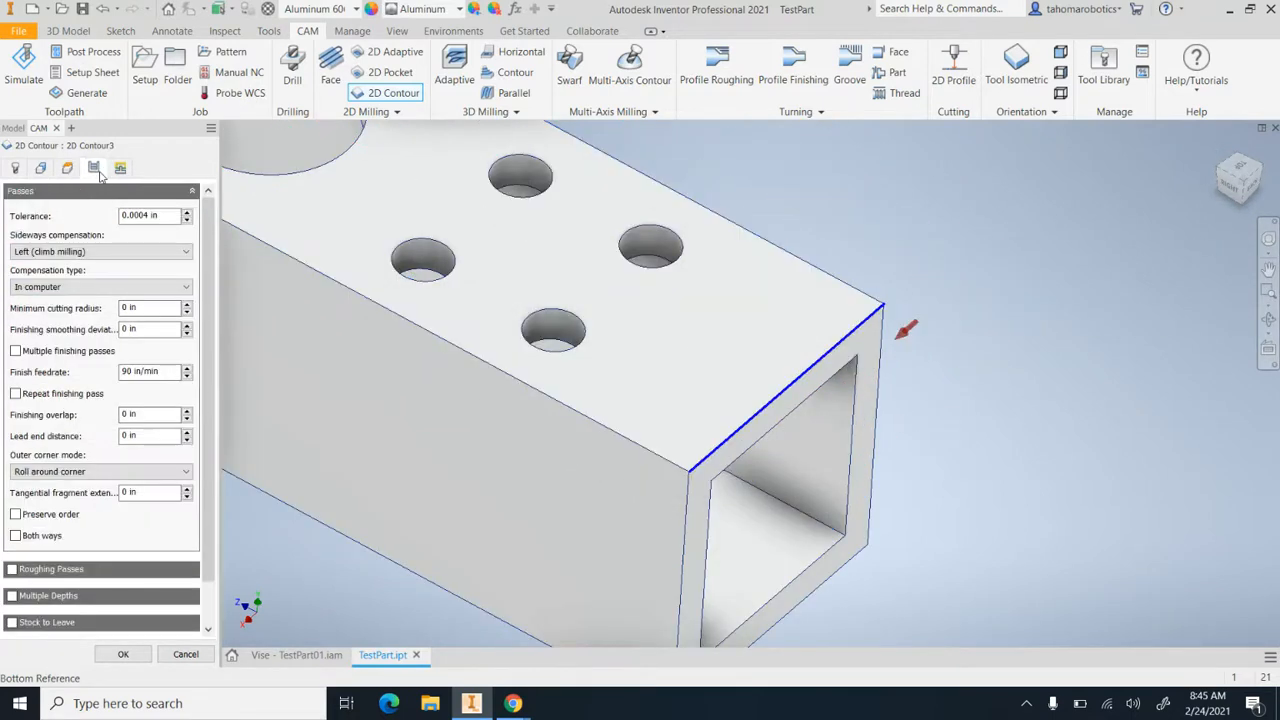
click(16, 168)
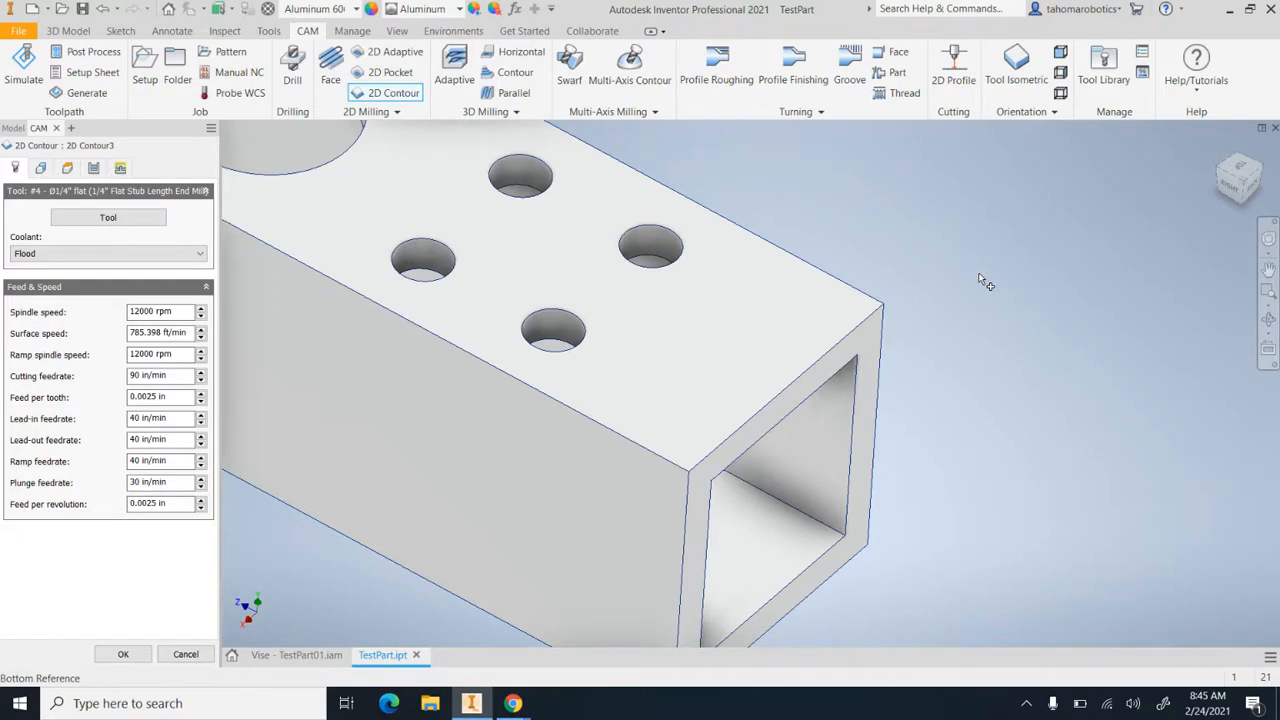
click(165, 378)
text(45)
drag(178, 378, 131, 386)
click(171, 375)
click(175, 357)
drag(171, 380, 135, 381)
click(120, 168)
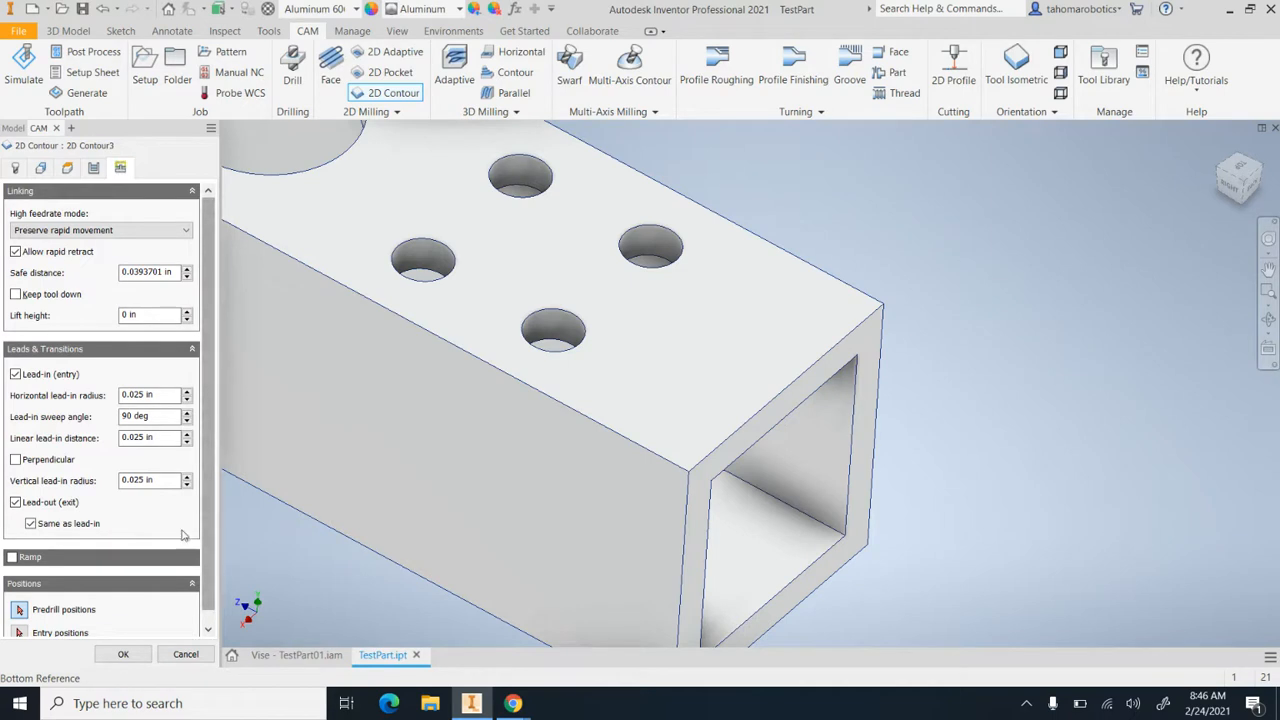
click(123, 654)
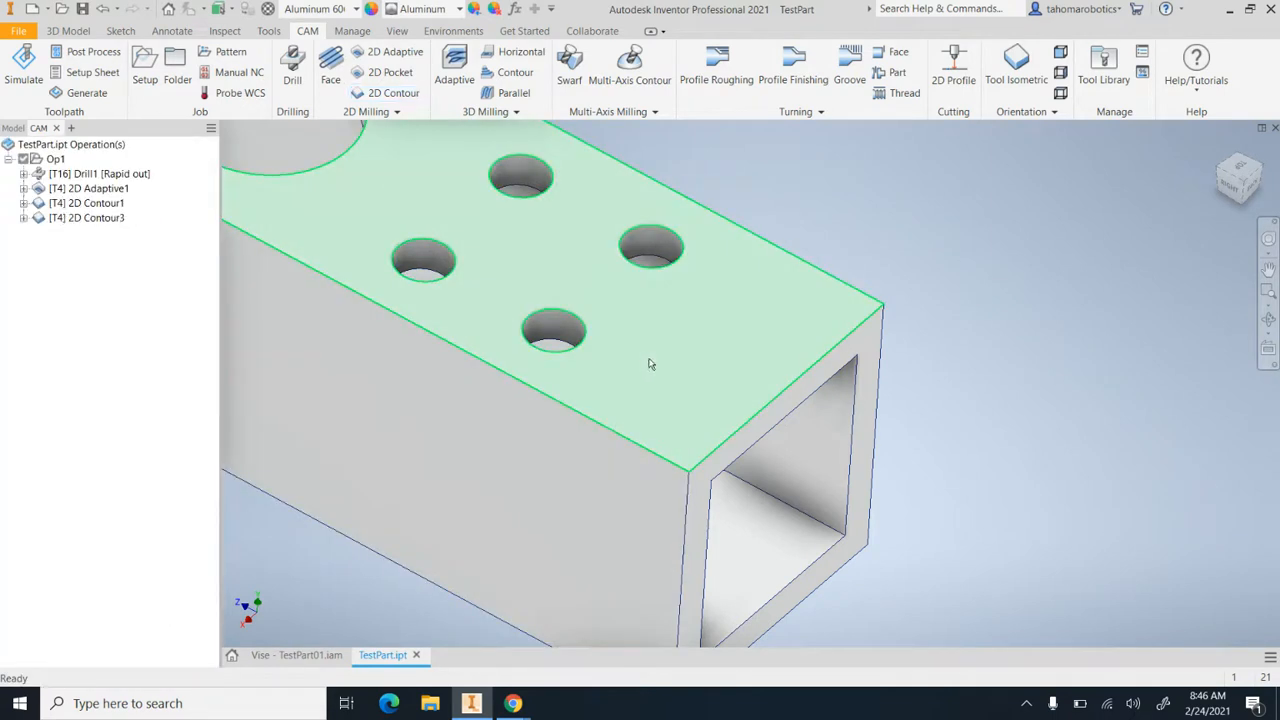
Examine the end-edge 2D Contour toolpath from the top view, close up at its lead-in or lead-out corner
click(72, 222)
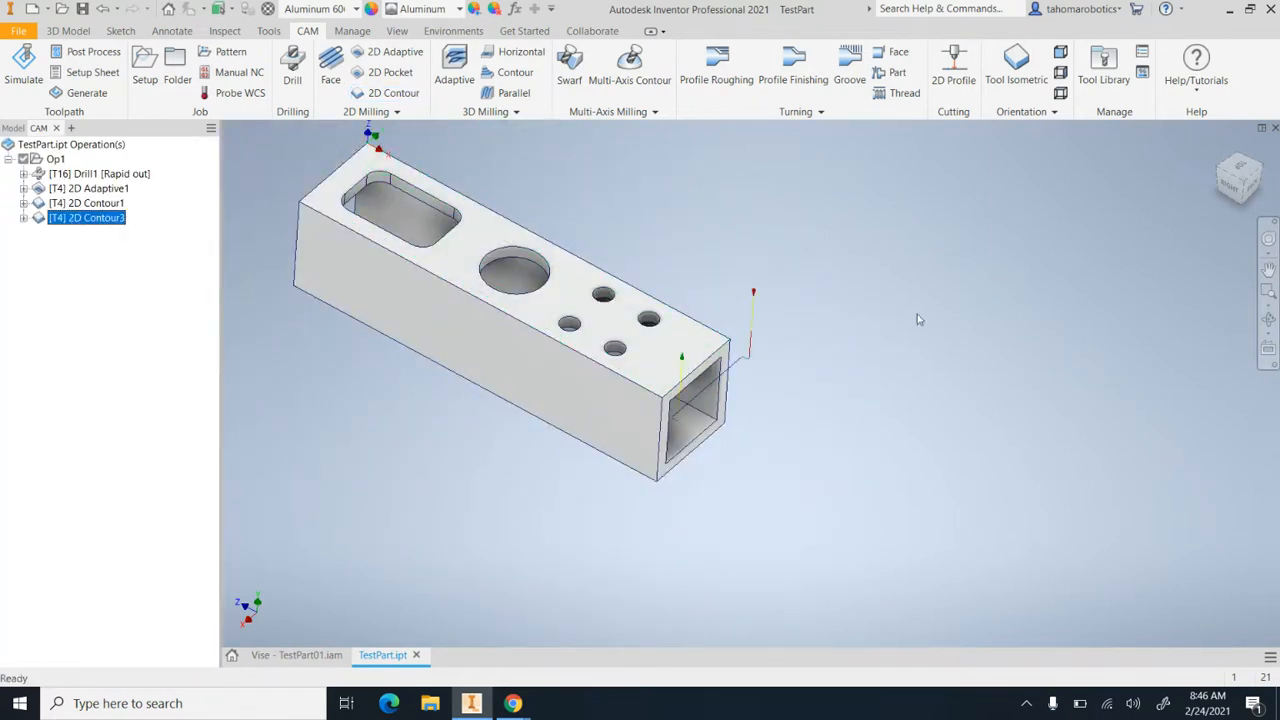
click(1240, 168)
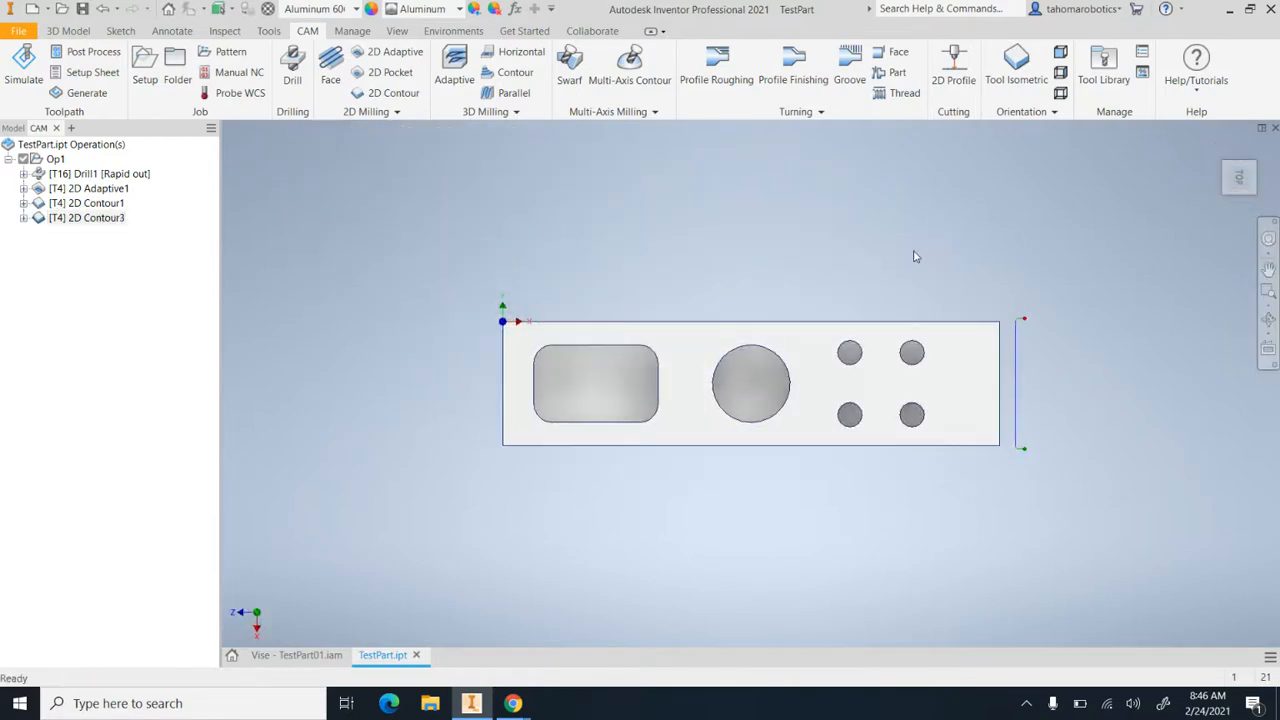
scroll(1050, 323, up, 5)
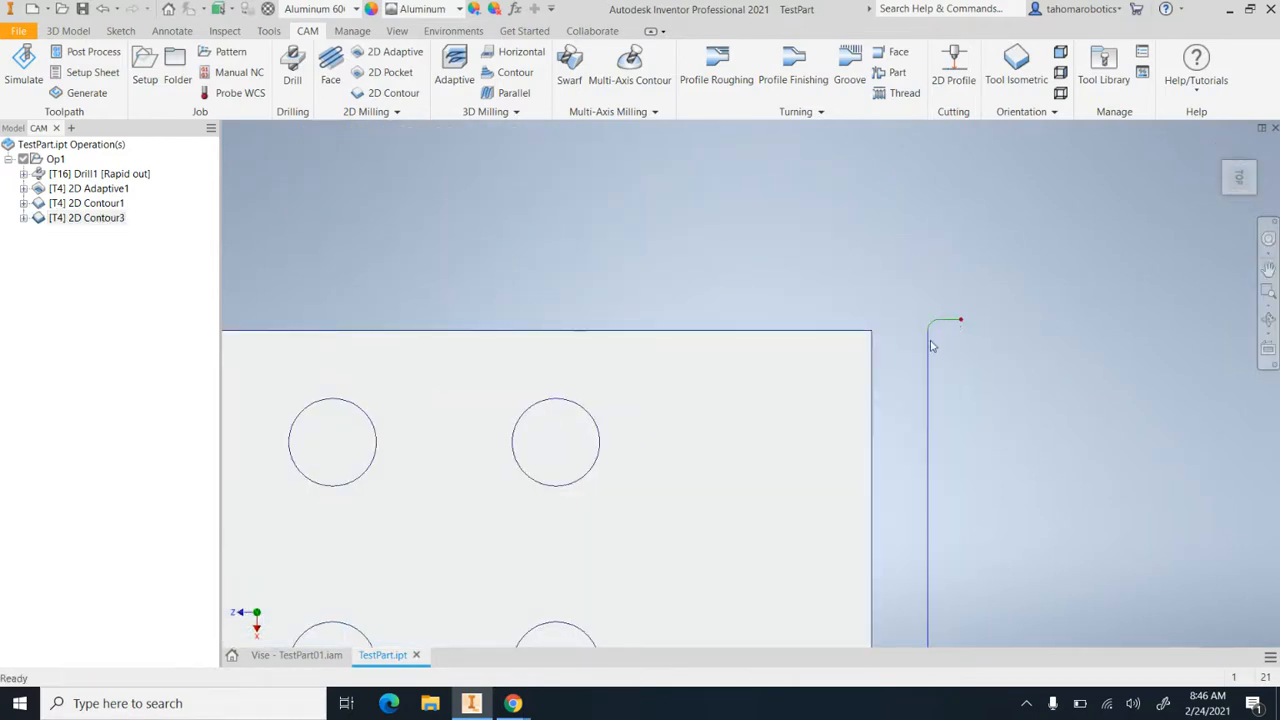
Set the end-edge 2D Contour's lead-in sweep angle to 0 deg, enter a new linear lead-in distance, and regenerate the toolpath
scroll(933, 450, down, 3)
scroll(932, 450, up, 2)
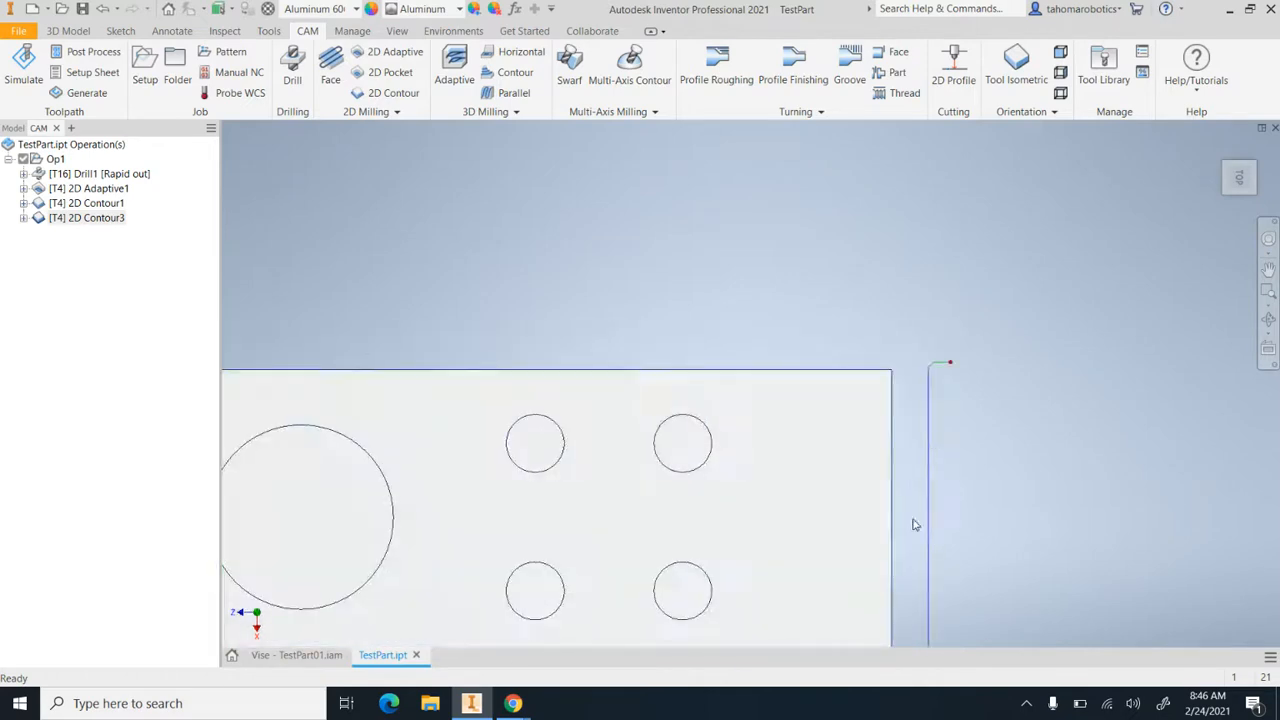
scroll(920, 532, down, 2)
scroll(935, 410, up, 3)
scroll(933, 455, down, 1)
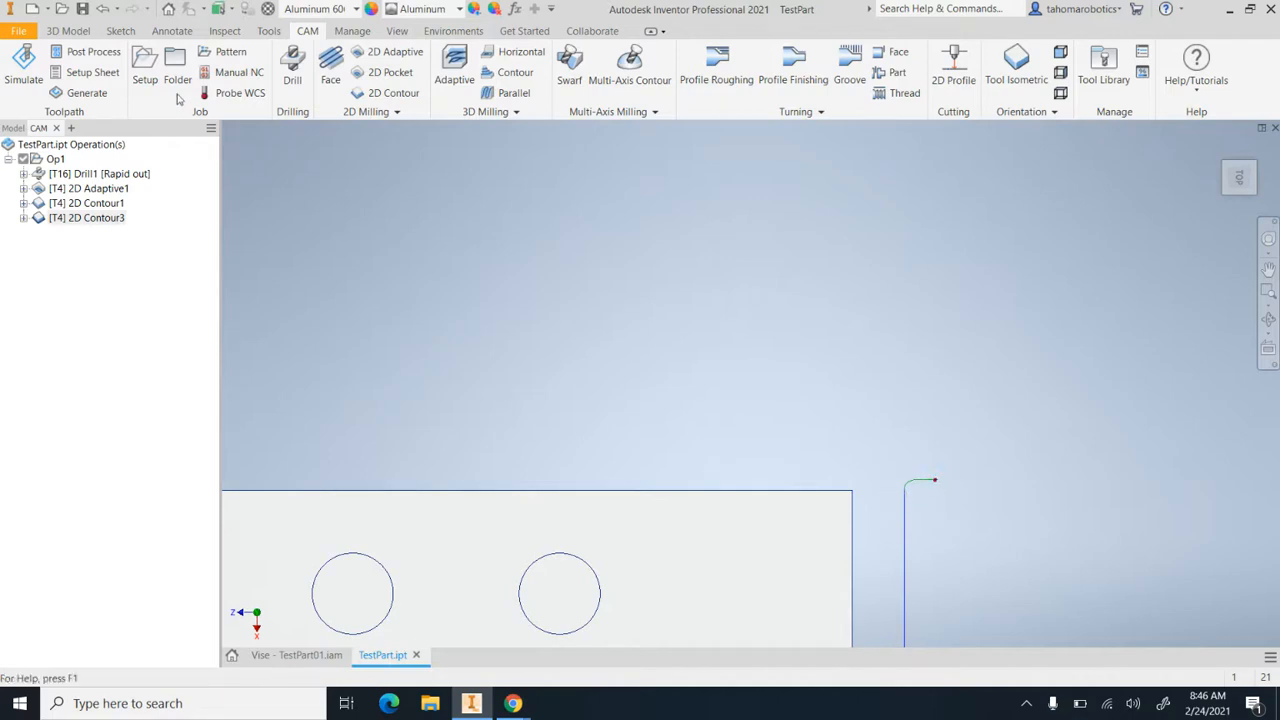
click(38, 221)
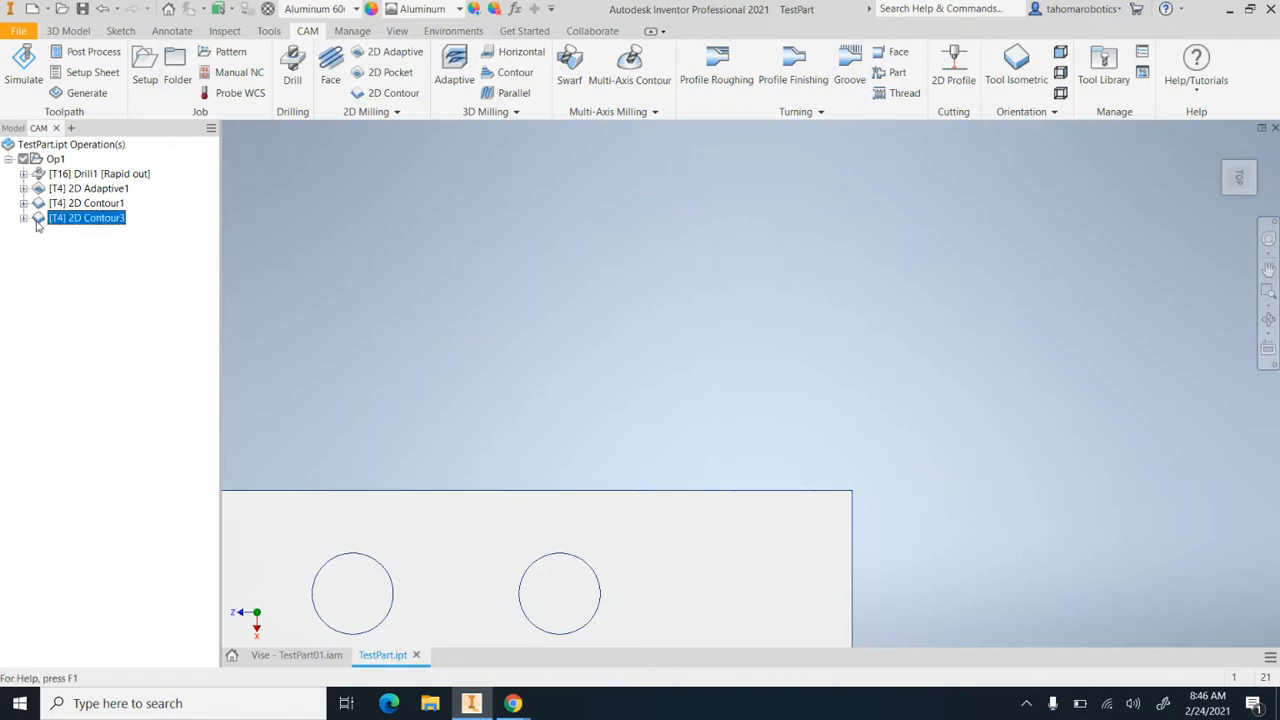
double_click(38, 221)
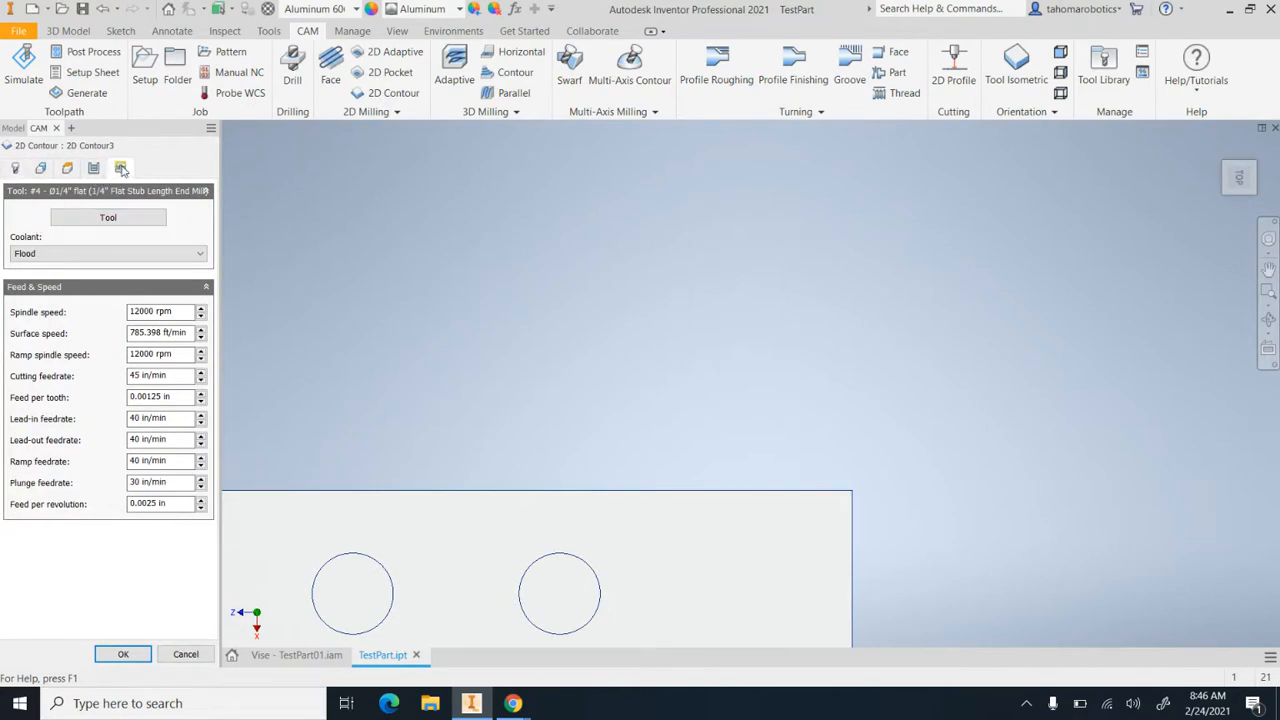
click(120, 168)
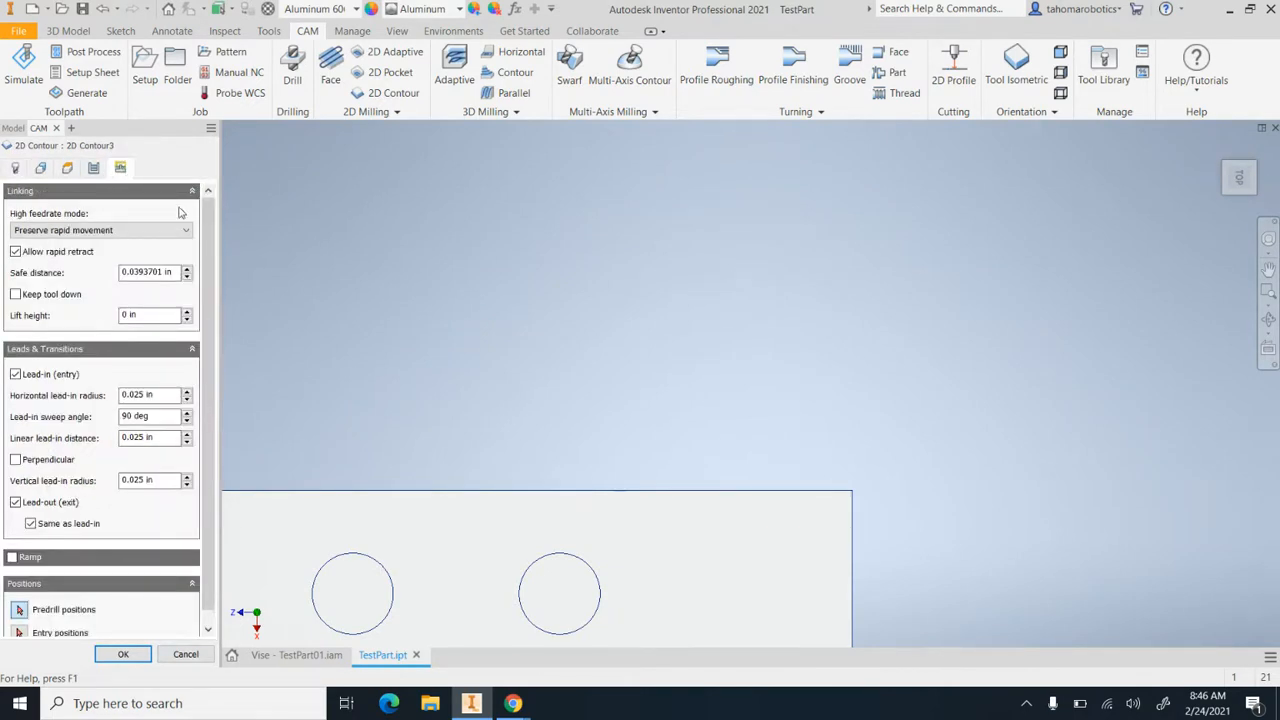
scroll(210, 240, down, 1)
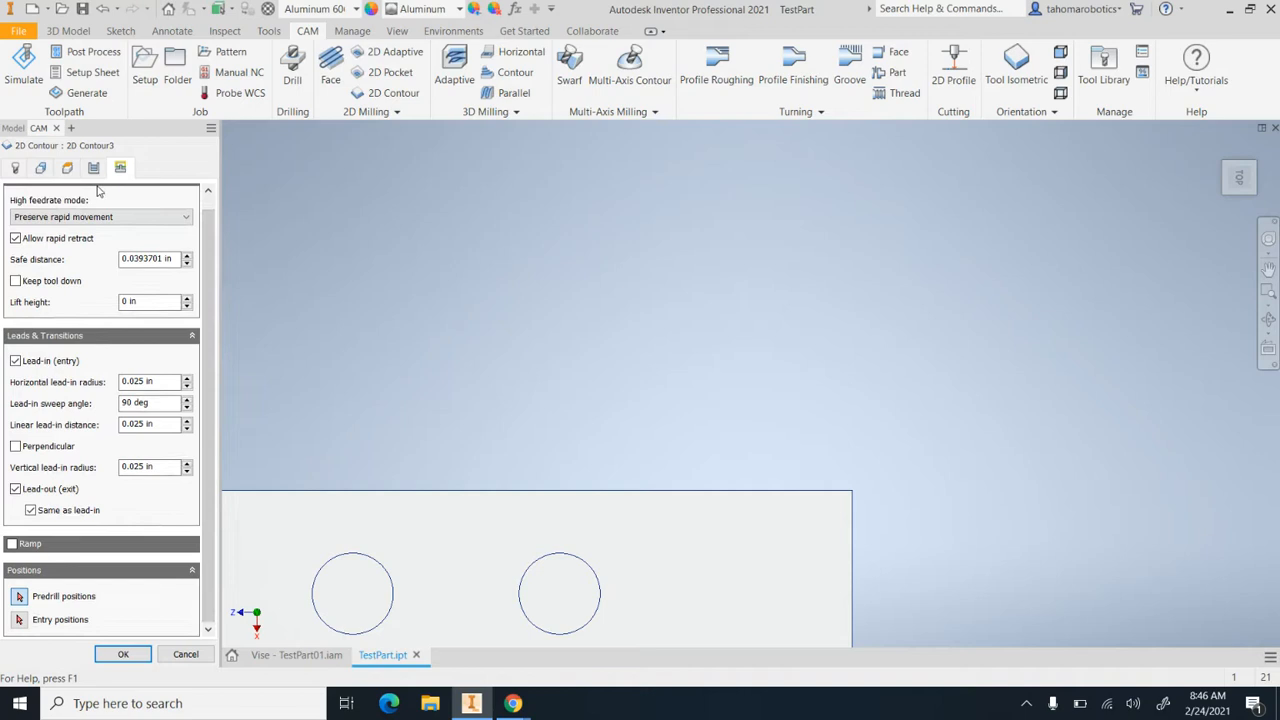
drag(154, 404, 86, 432)
text(0)
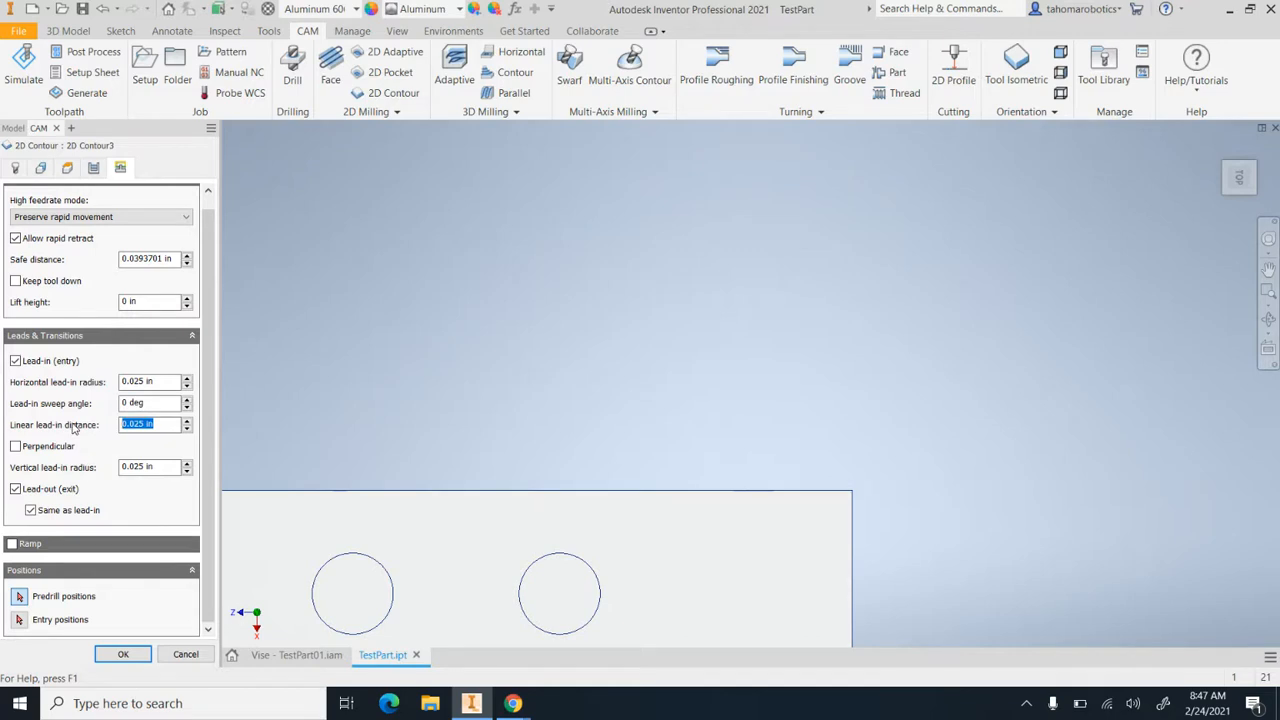
text(.15)
click(123, 654)
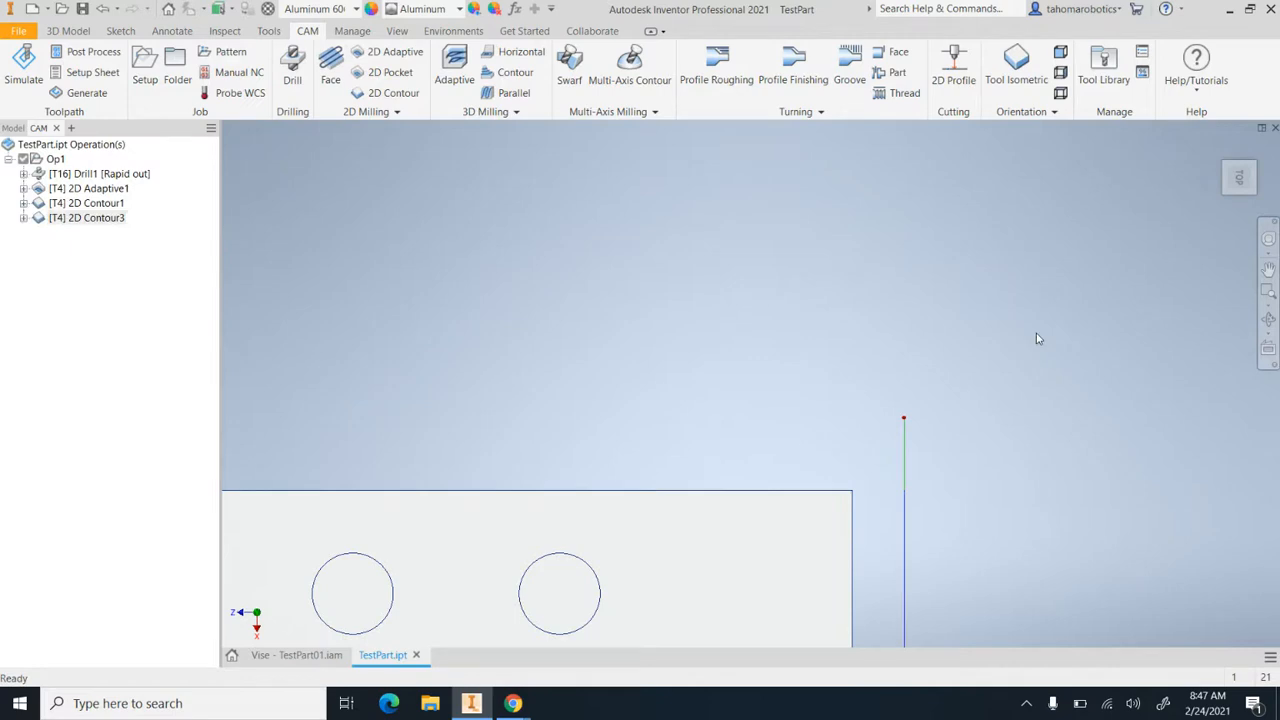
Examine the straight lead-in and lead-out of the end-edge toolpath from an oblique angle and squarely from the back view
click(1268, 320)
scroll(783, 261, up, 2)
drag(783, 261, 661, 290)
scroll(631, 259, up, 3)
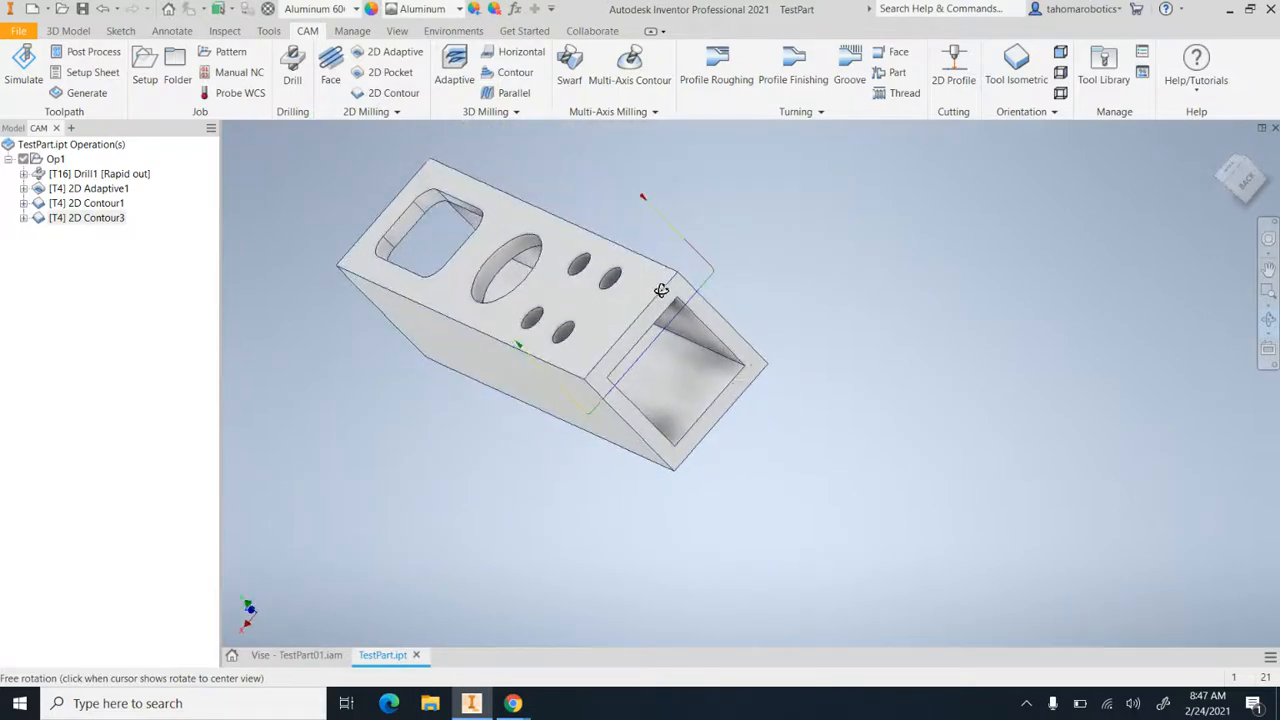
click(1245, 180)
click(1275, 158)
scroll(822, 308, down, 2)
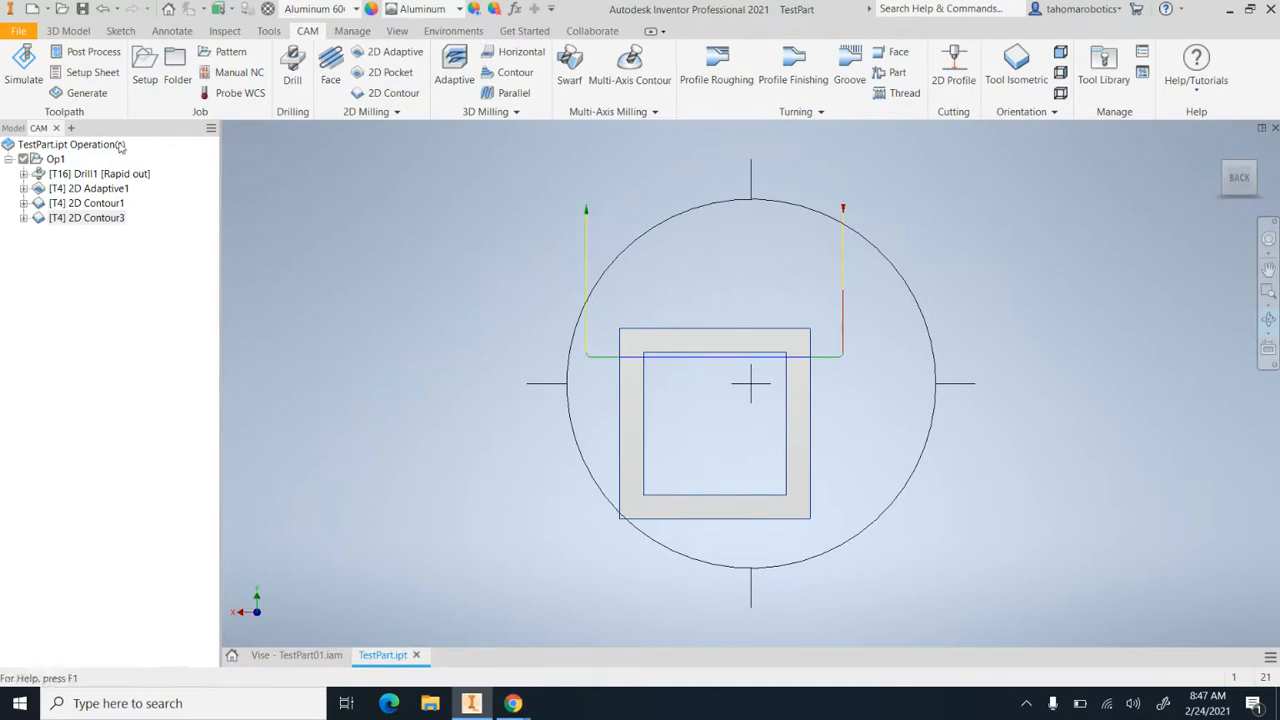
Simulate the end-edge 2D Contour and inspect the cut in the stock from the back and from an oblique angle
click(40, 76)
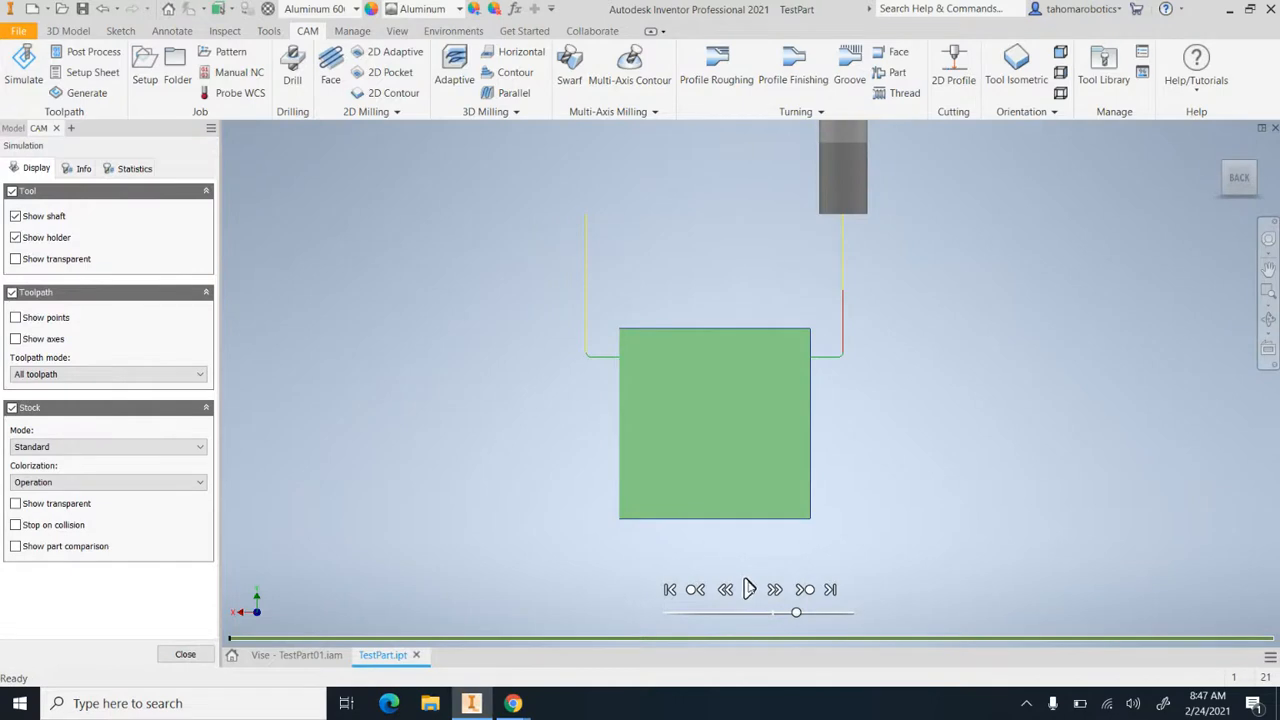
click(748, 589)
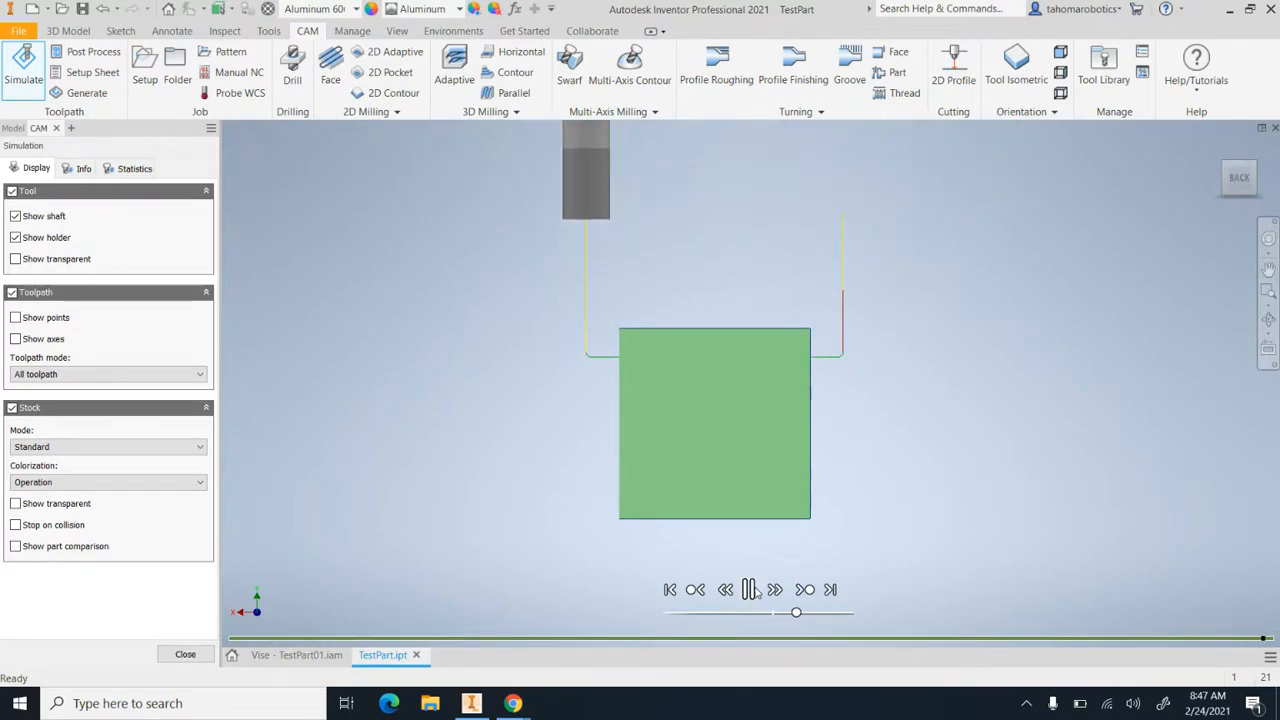
key(F6)
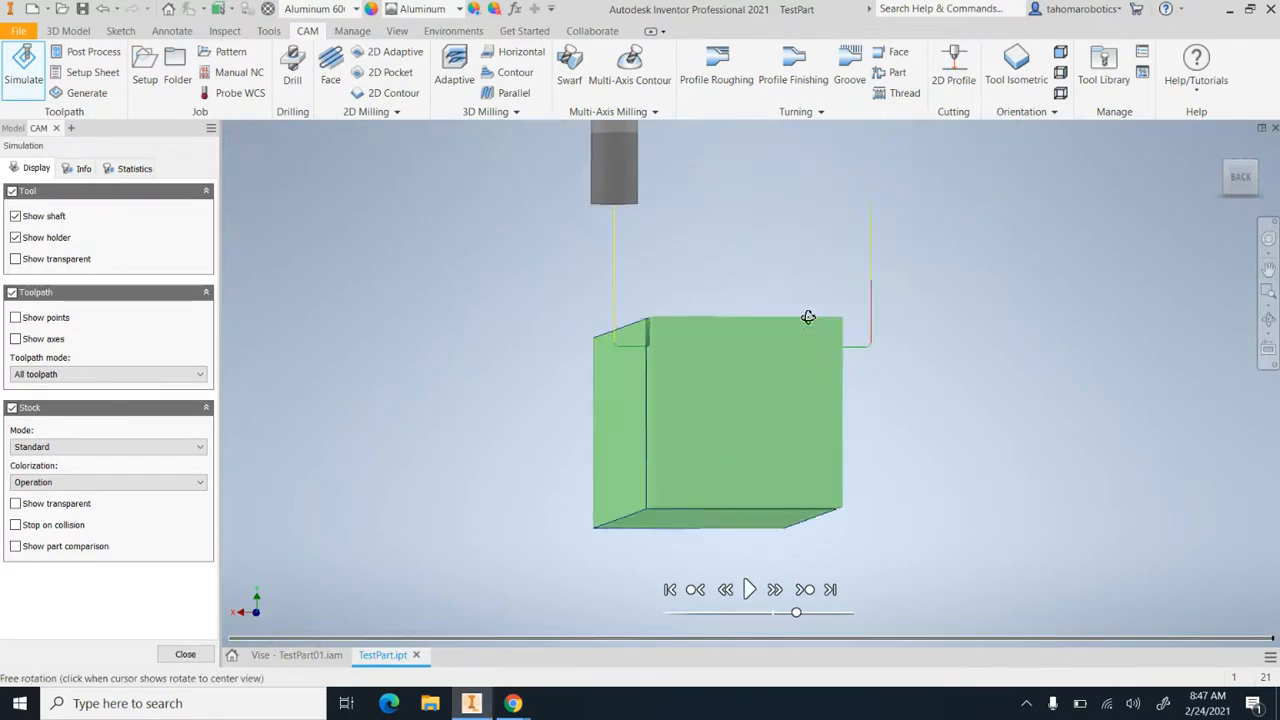
shift+middle_drag(846, 346, 919, 381)
scroll(918, 444, down, 2)
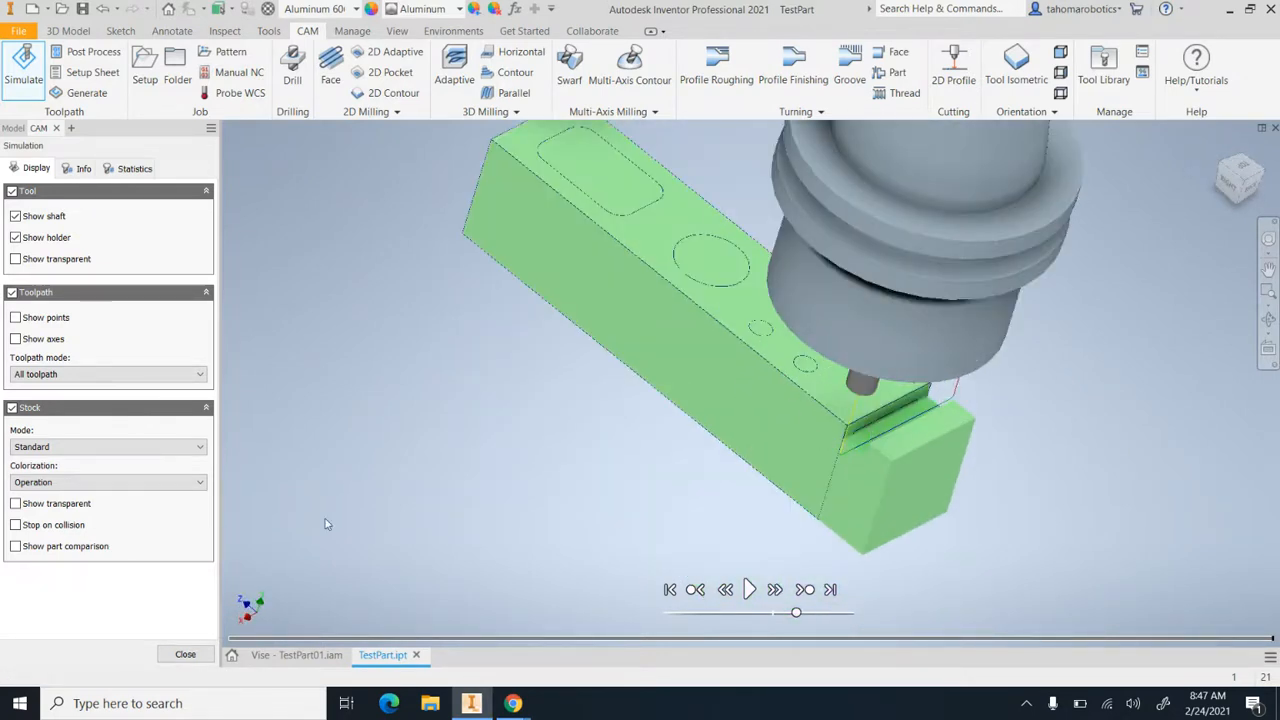
click(186, 655)
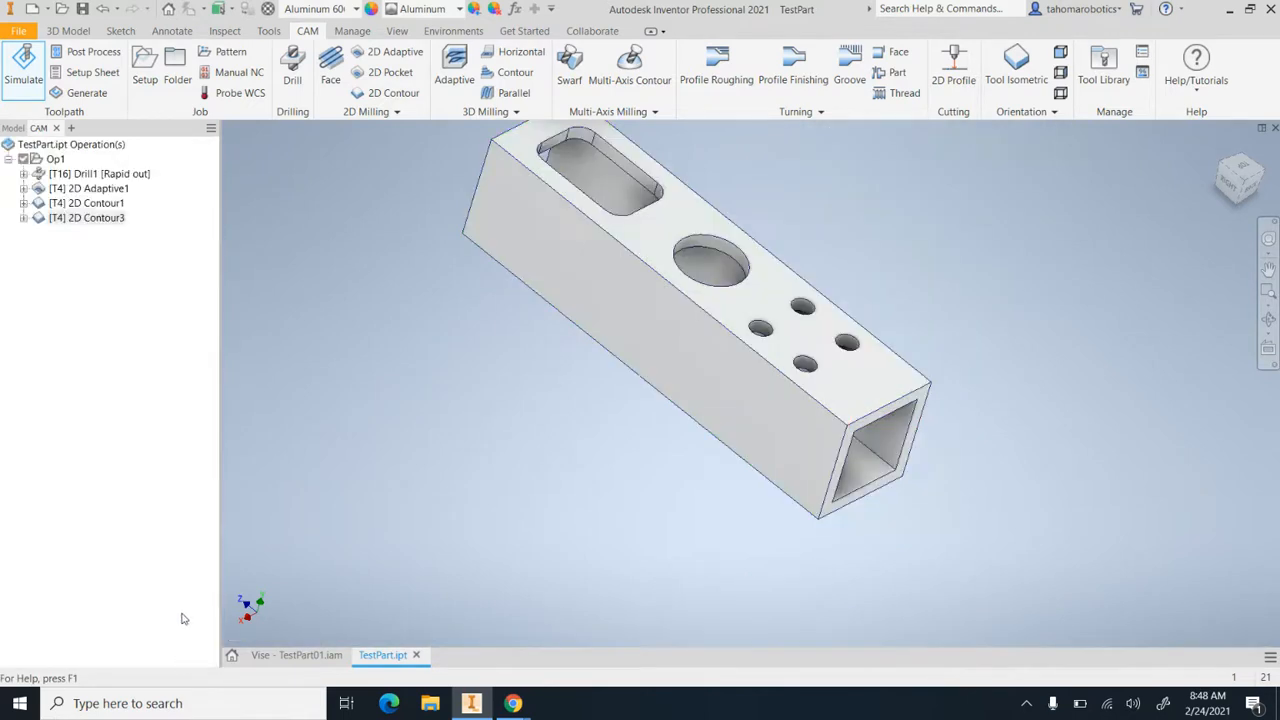
Simulate the whole Op1 setup and watch the pocket and large hole being machined up close
click(50, 160)
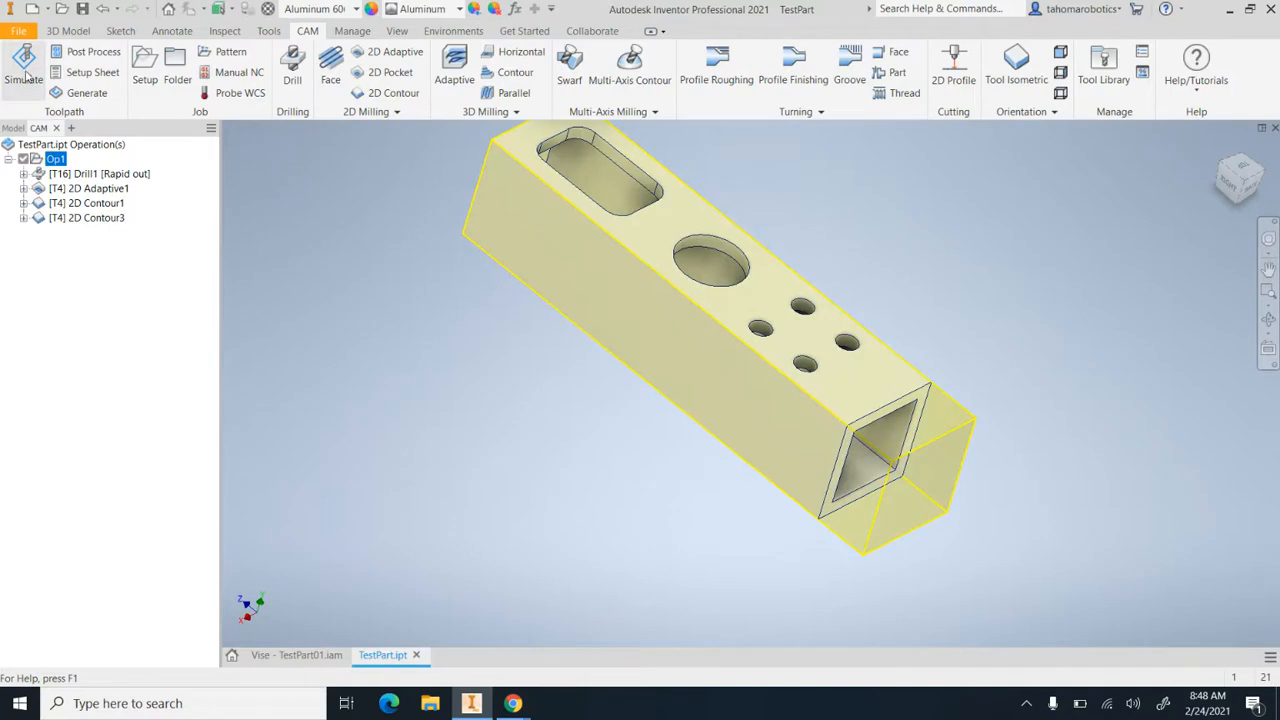
click(25, 68)
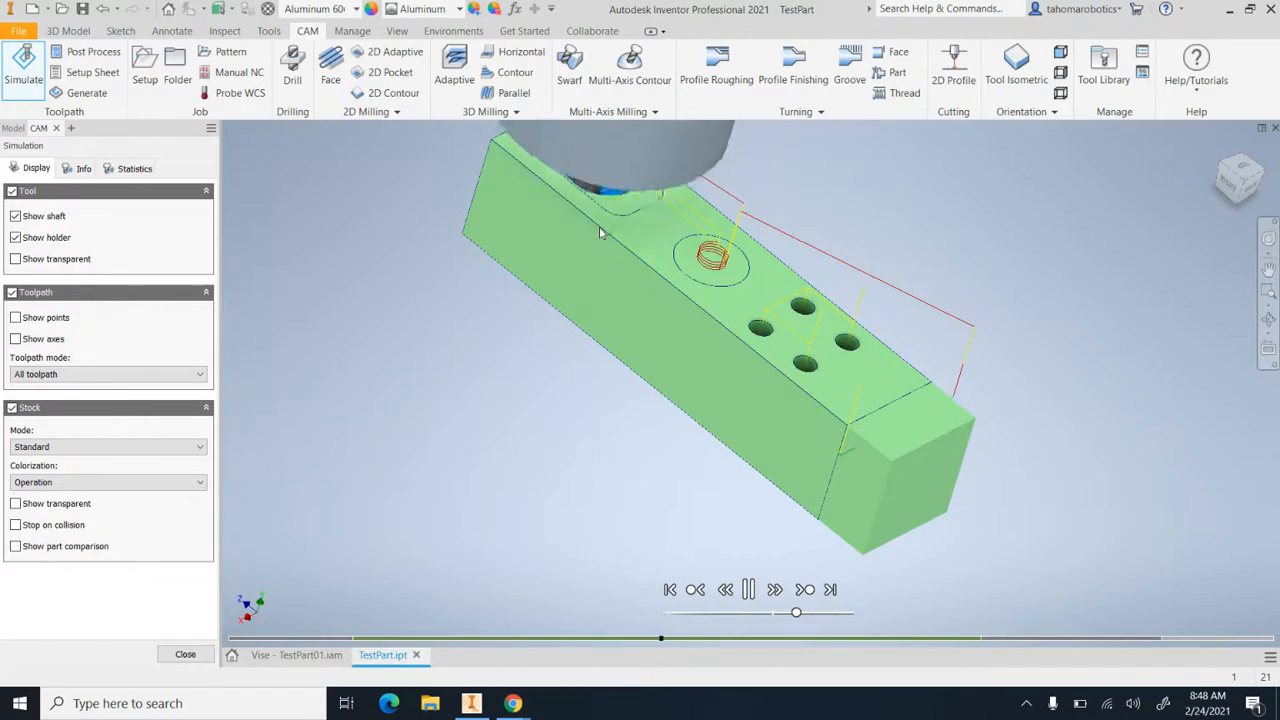
scroll(580, 196, down, 4)
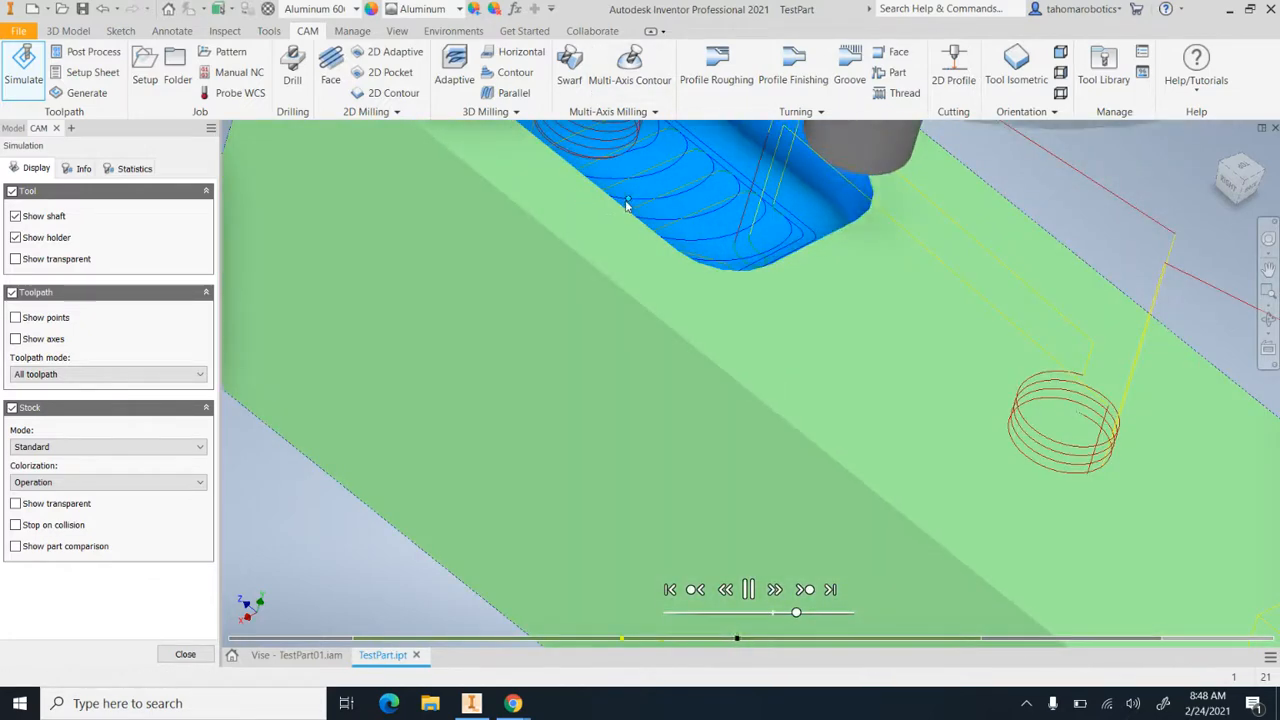
scroll(629, 204, up, 4)
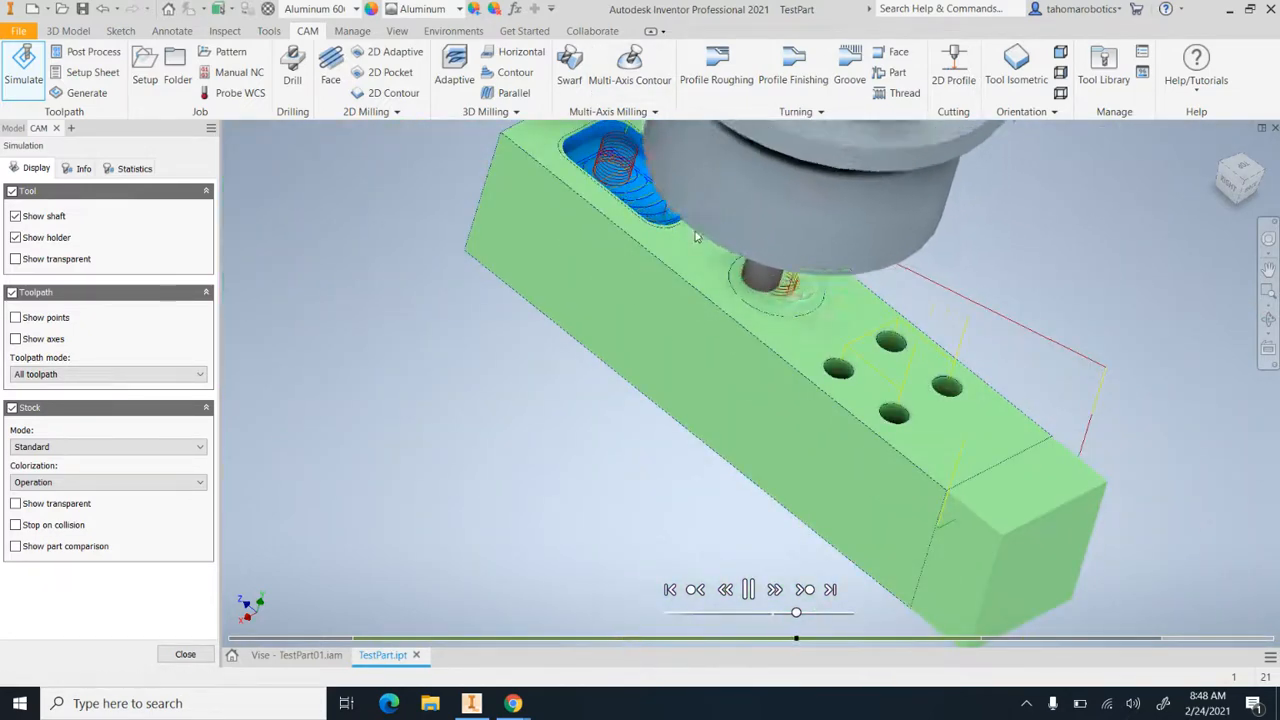